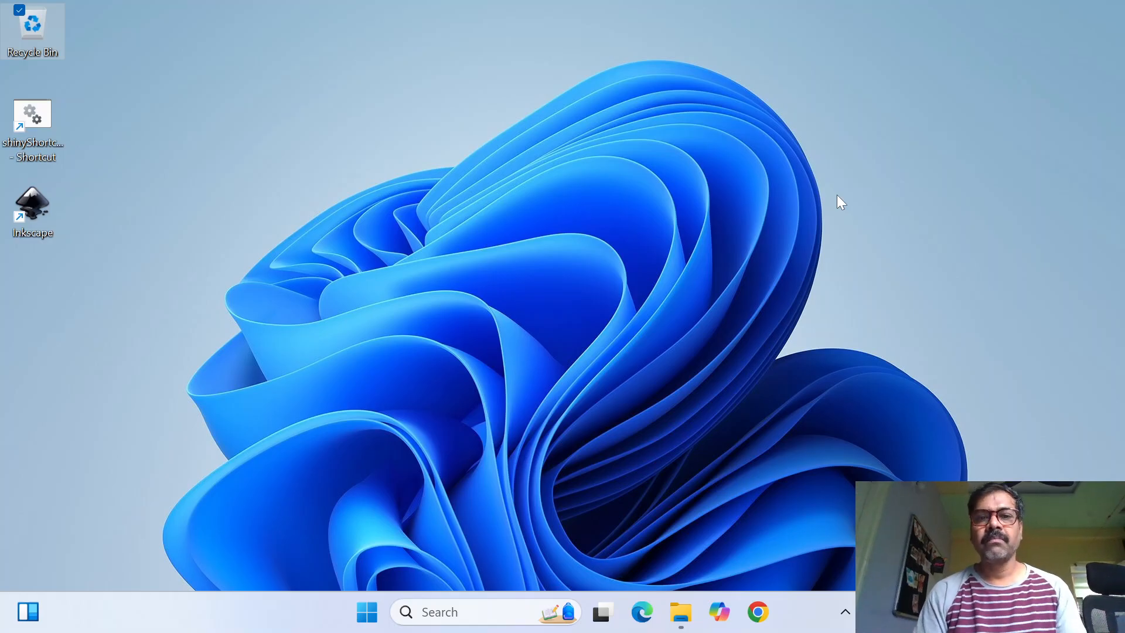
Open Excel and create a blank workbook
{"action": "key", "text": "super"}
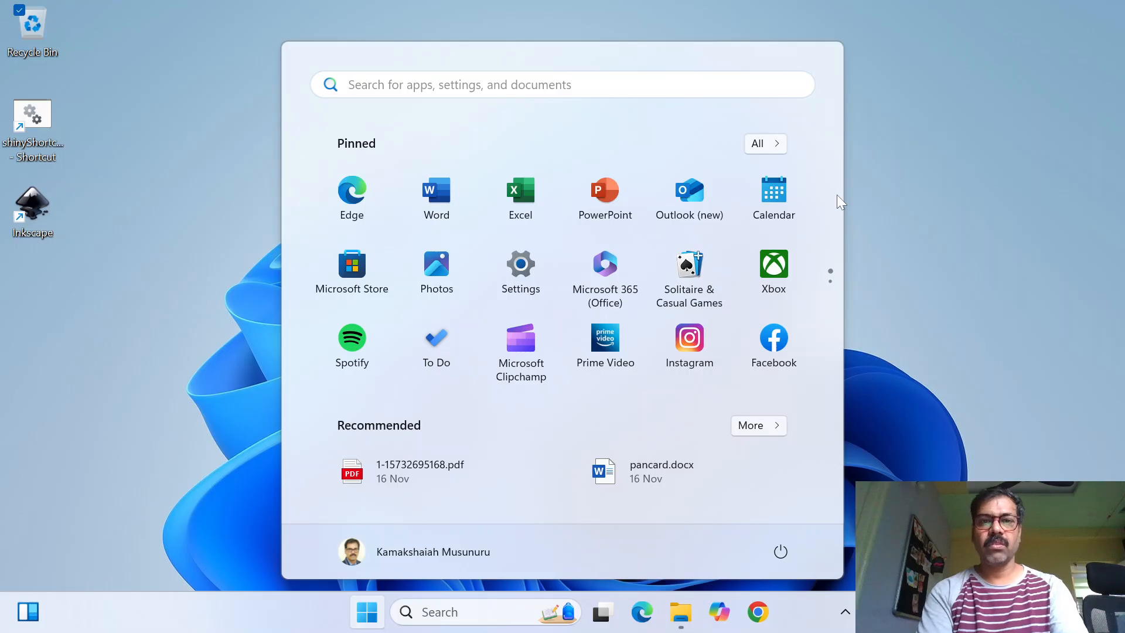
{"action": "type", "text": "exce"}
{"action": "key", "text": "Return"}
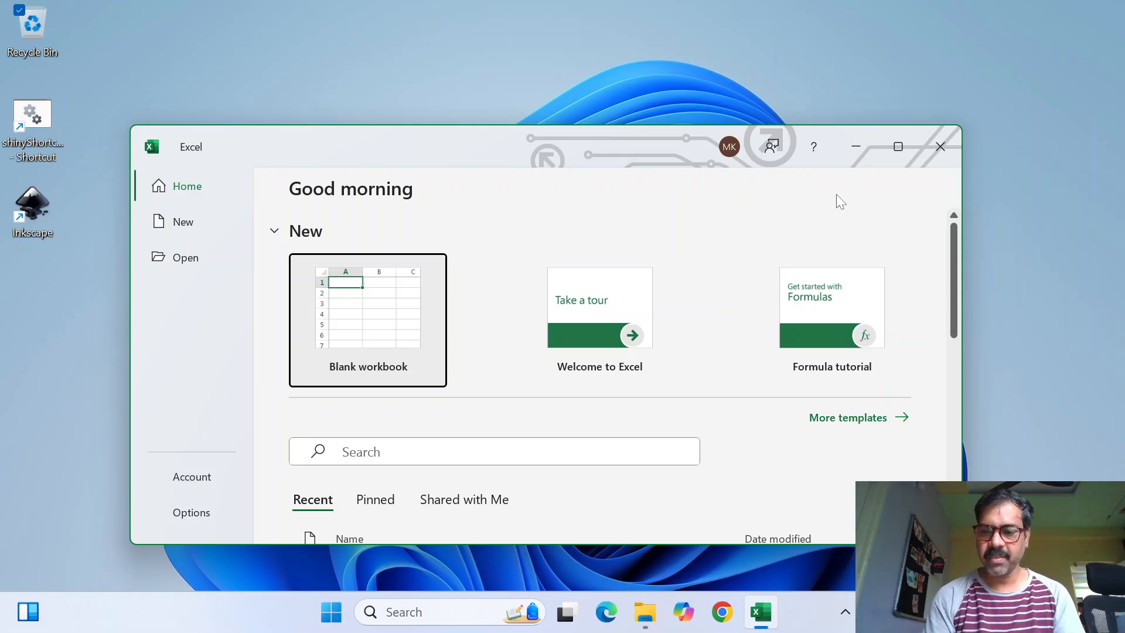
{"action": "key", "text": "Return"}
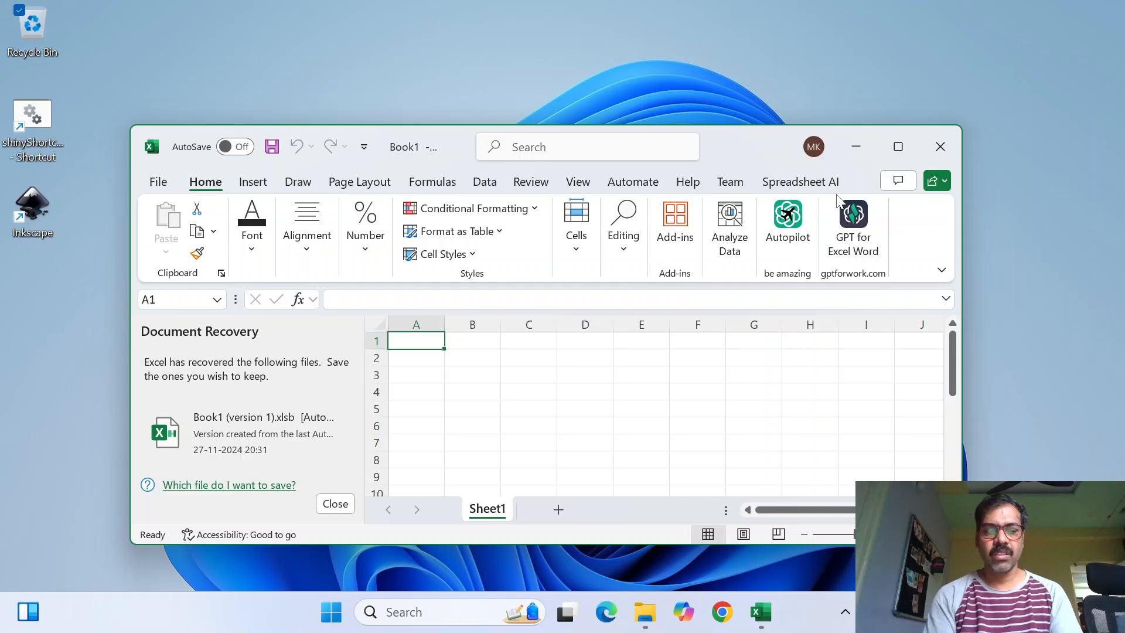
Maximize the workbook window and dismiss the Document Recovery pane
{"action": "key", "text": "super+Up"}
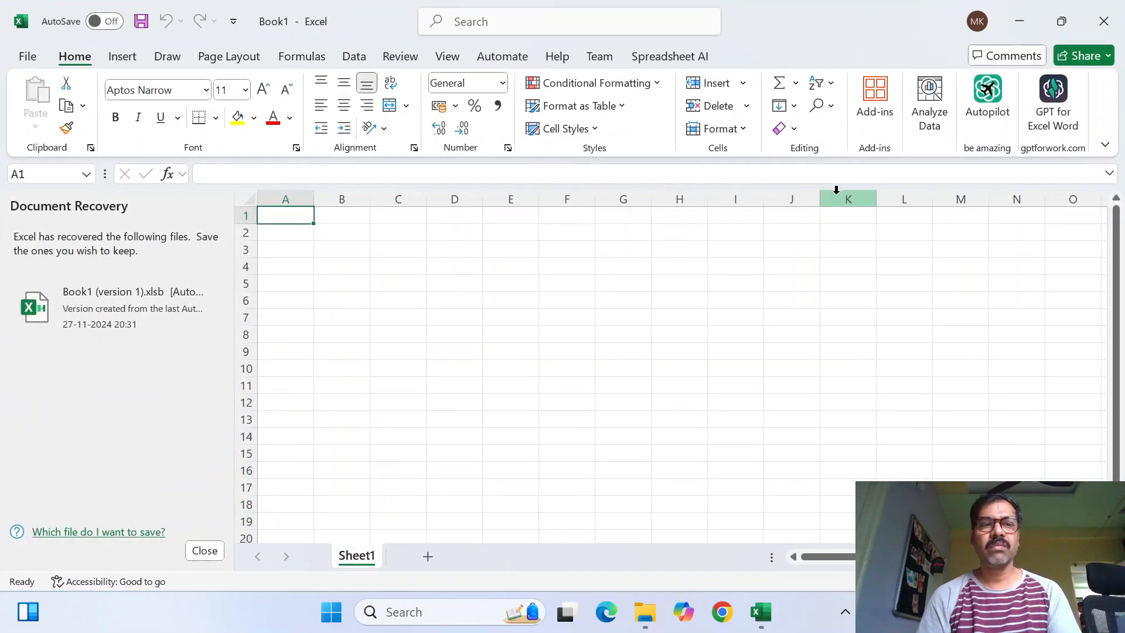
{"action": "left_click", "coordinate": [204, 550]}
{"action": "left_click", "coordinate": [403, 294]}
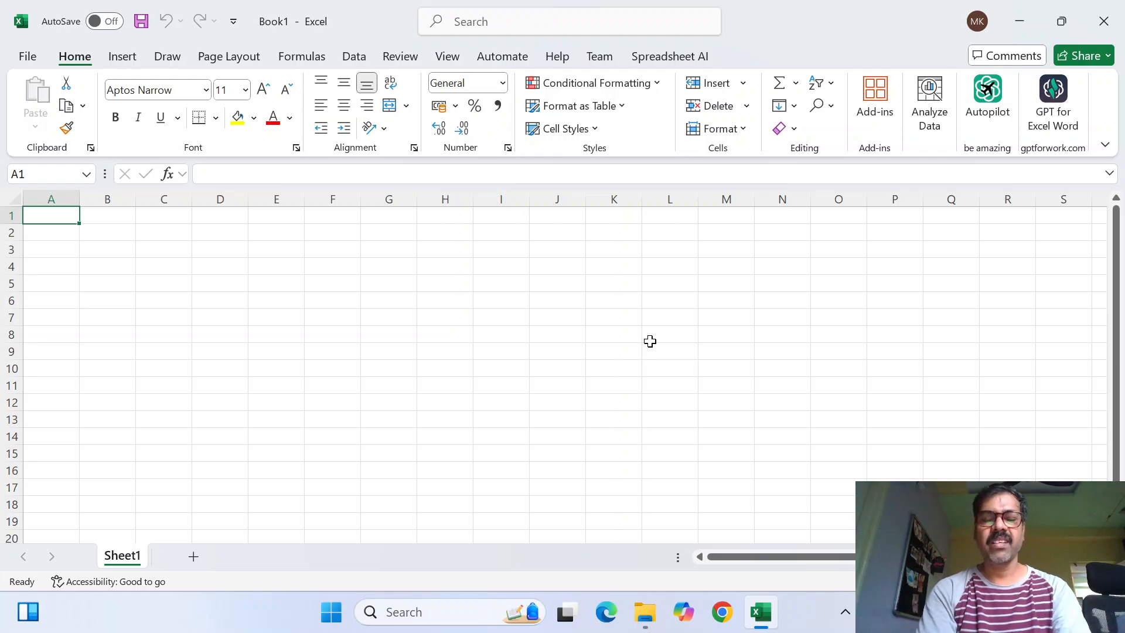
Enter the column headers x in cell A1 and y in cell B1
{"action": "type", "text": "x"}
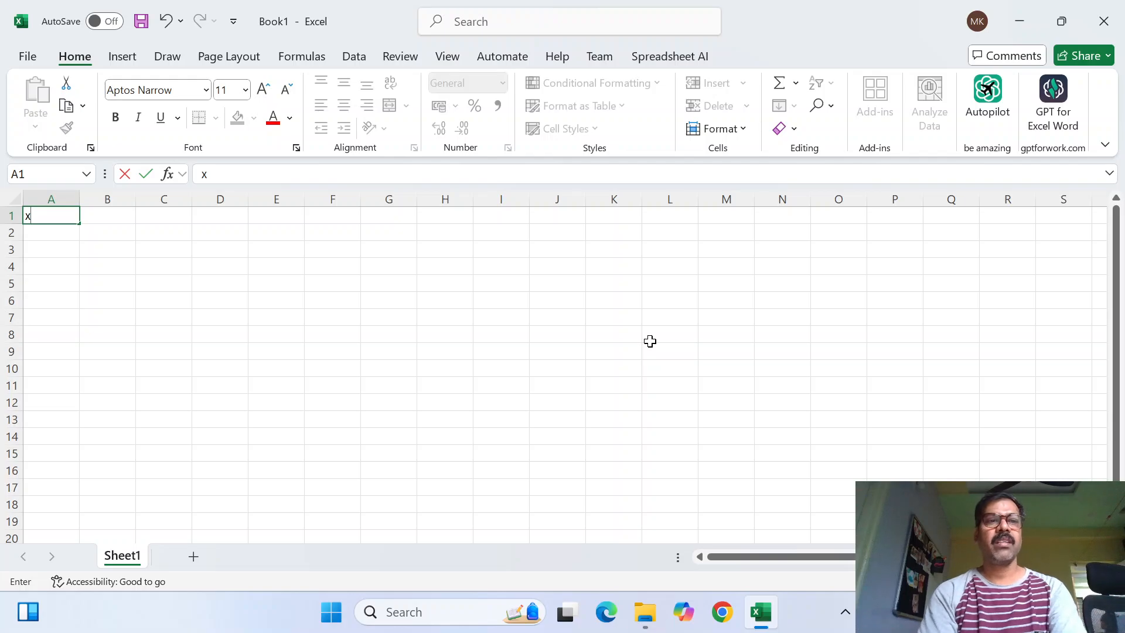
{"action": "key", "text": "Right"}
{"action": "type", "text": "y"}
{"action": "key", "text": "Return"}
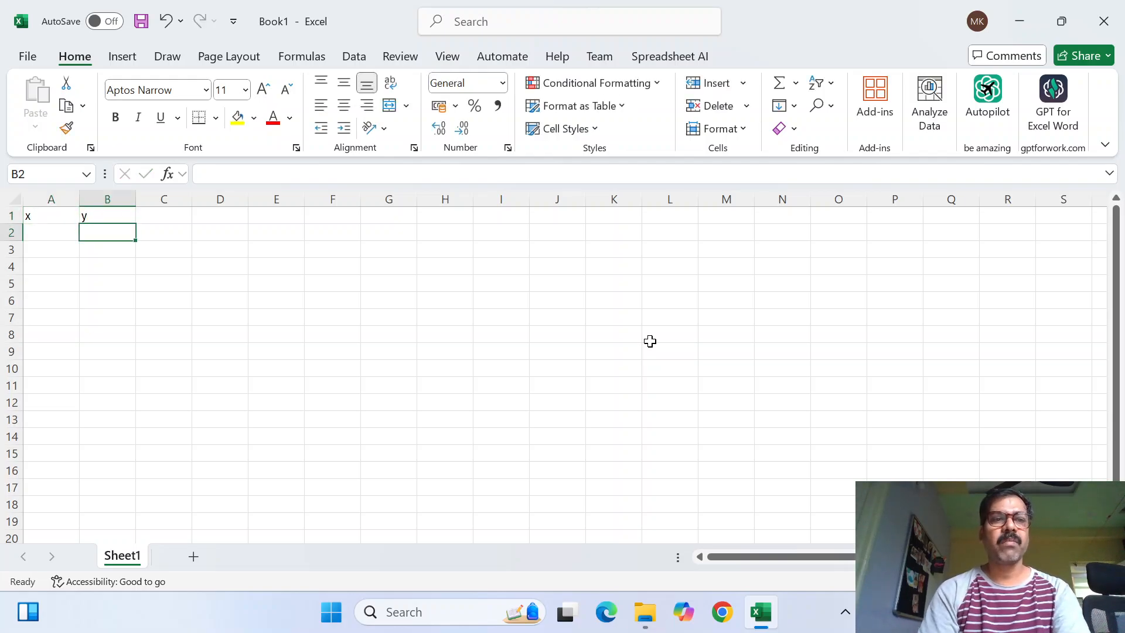
Enter the value 1 under x in cell A2 and 2 under y in cell B2
{"action": "key", "text": "Left"}
{"action": "type", "text": "12"}
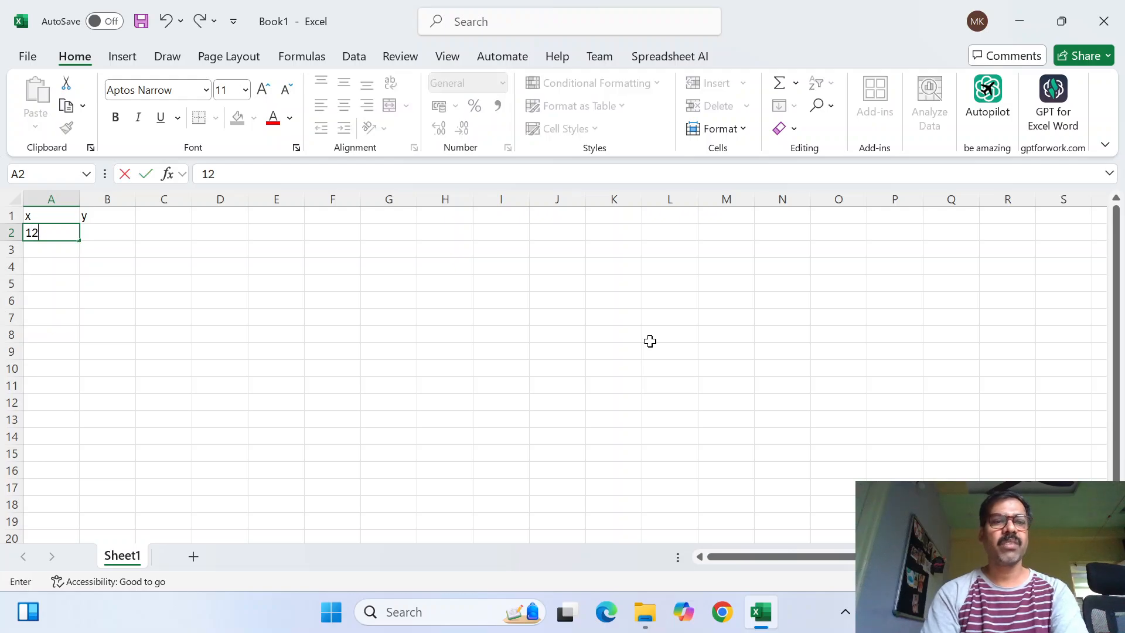
{"action": "key", "text": "BackSpace"}
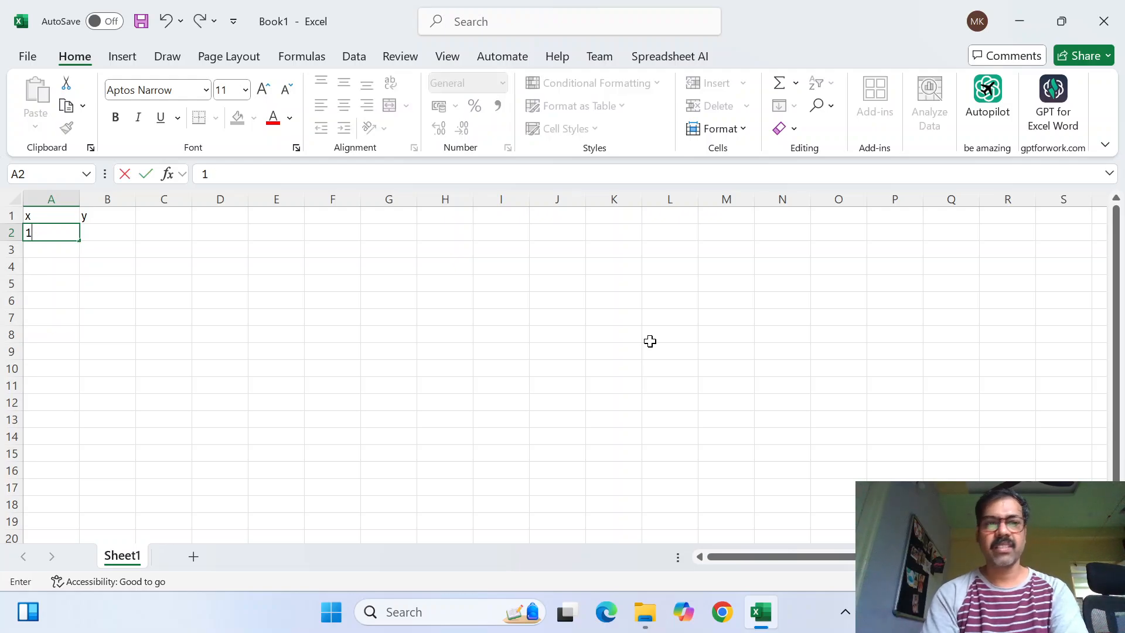
{"action": "key", "text": "Return"}
{"action": "key", "text": "Up"}
{"action": "key", "text": "Right"}
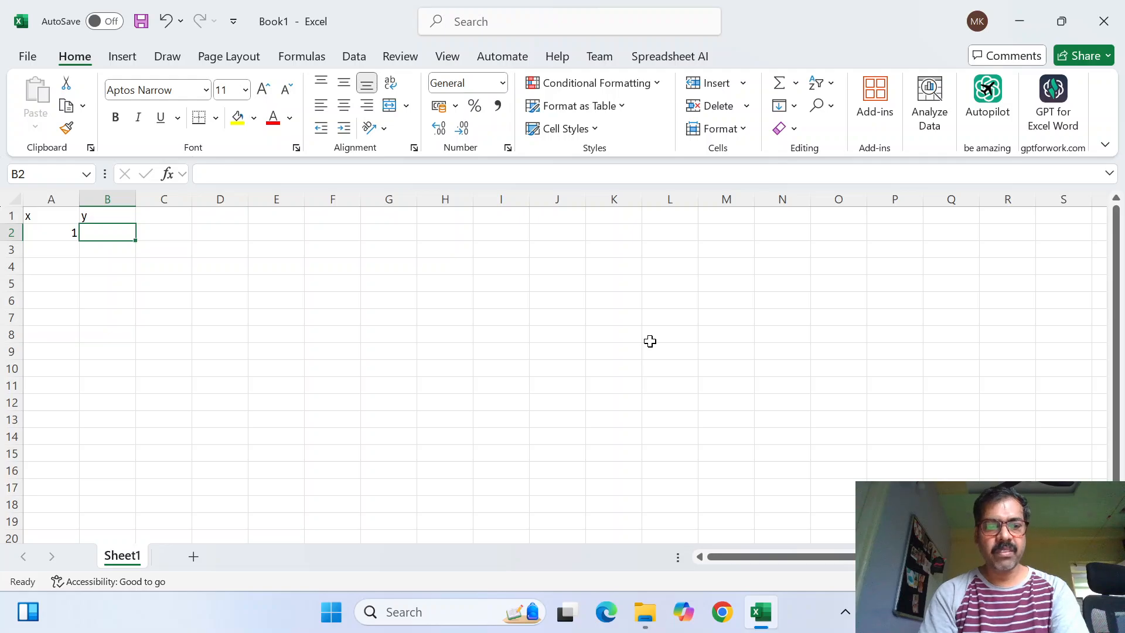
{"action": "type", "text": "2"}
{"action": "key", "text": "Return"}
{"action": "key", "text": "Up"}
Add the header x*y in cell C1, beside the y column
{"action": "key", "text": "Page_Down"}
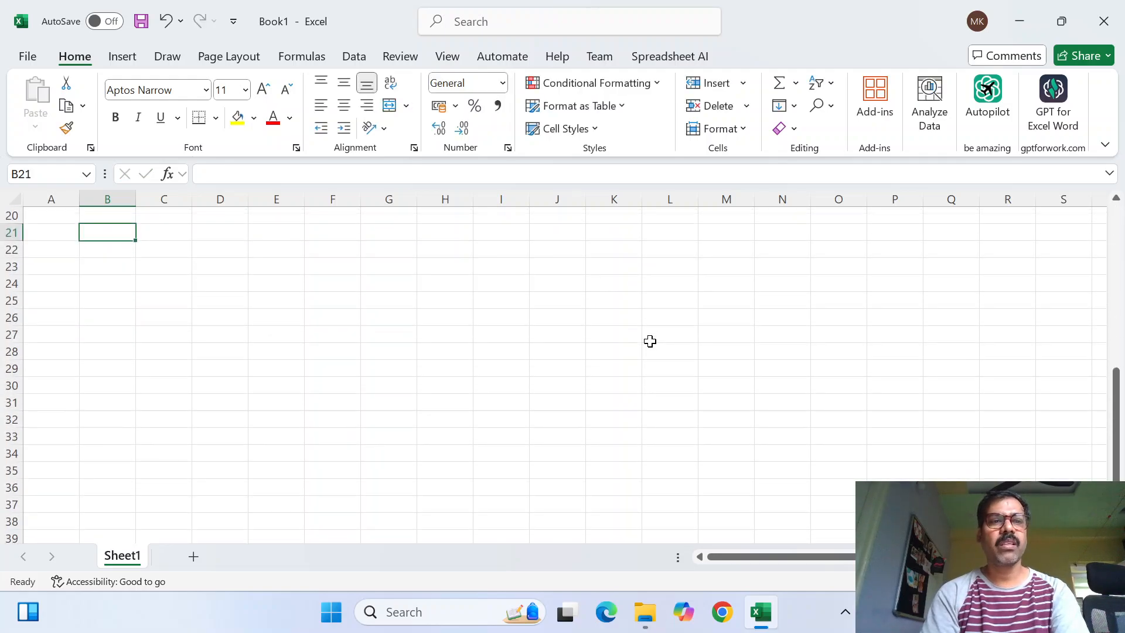
{"action": "key", "text": "Page_Up"}
{"action": "key", "text": "Right"}
{"action": "key", "text": "Right"}
{"action": "key", "text": "Up"}
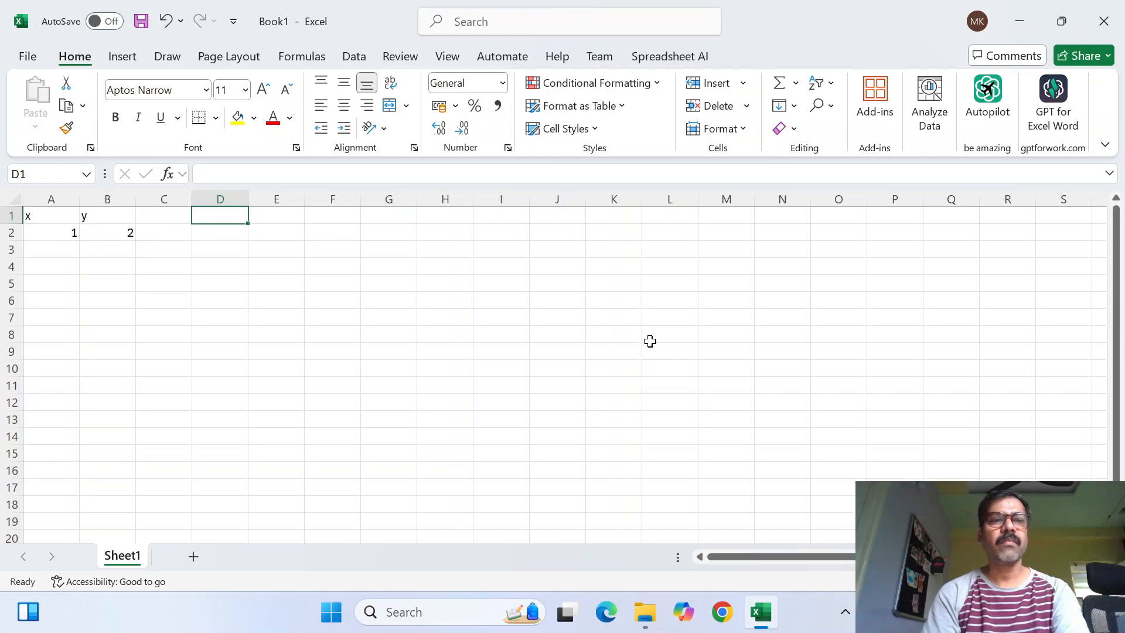
{"action": "key", "text": "Down"}
{"action": "key", "text": "Left"}
{"action": "key", "text": "Up"}
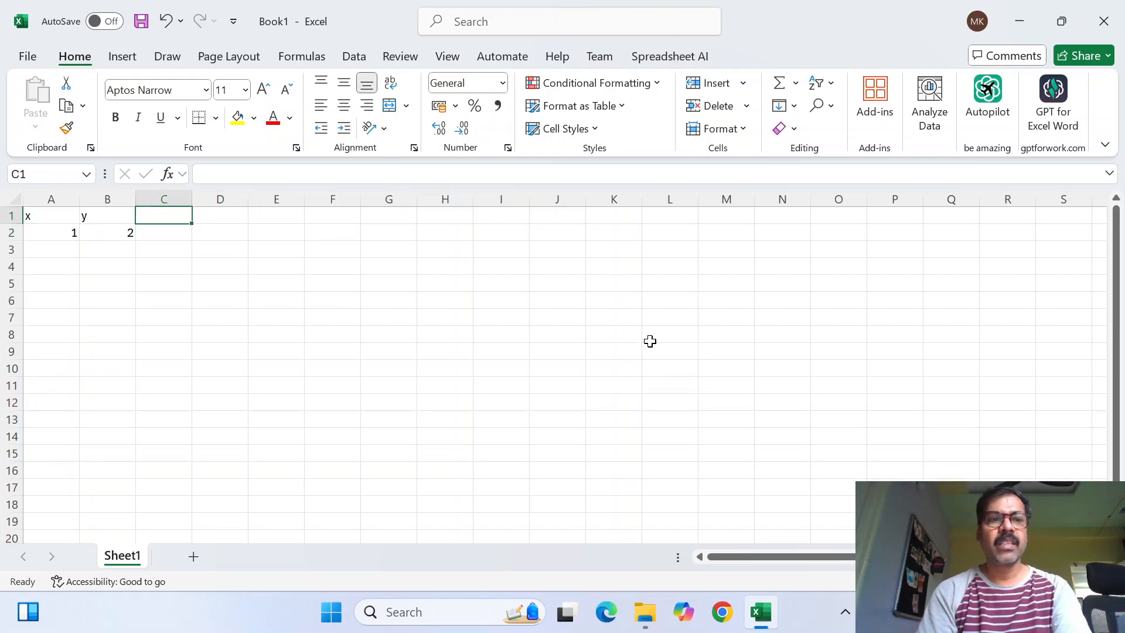
{"action": "type", "text": "x*"}
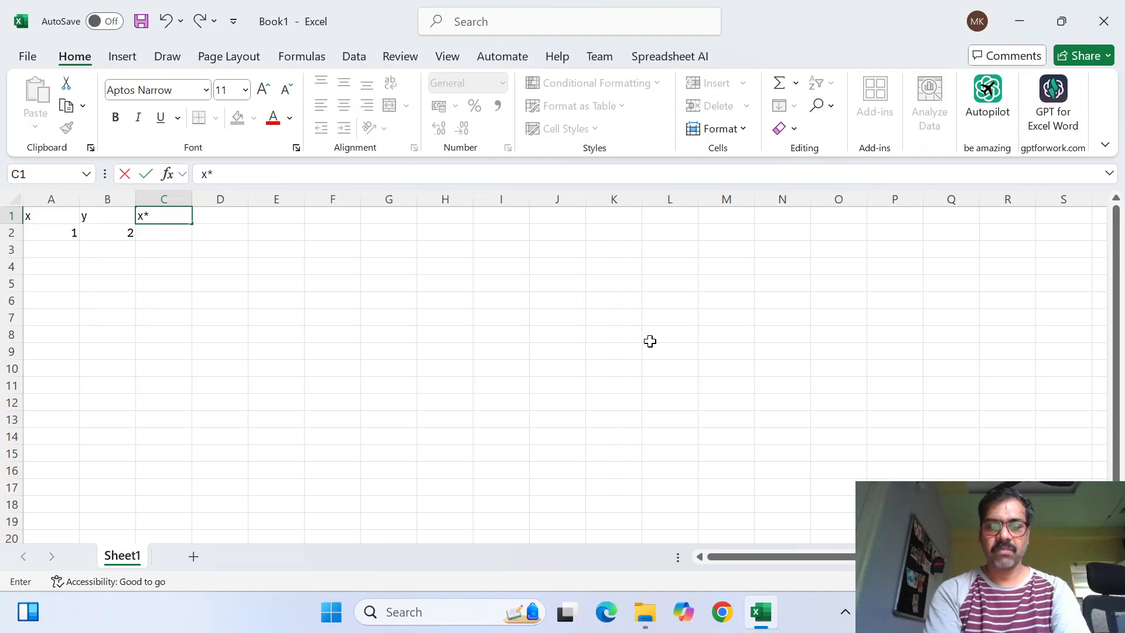
{"action": "type", "text": "y"}
{"action": "key", "text": "Return"}
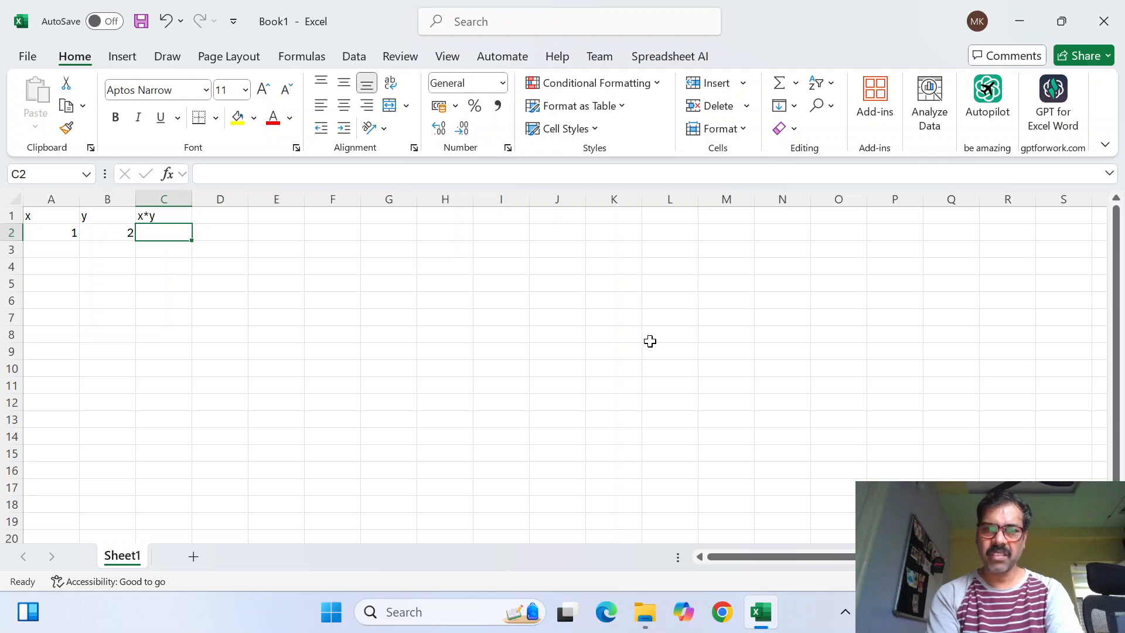
Enter the formula =A2*B2 in cell C2 to multiply x by y
{"action": "type", "text": "="}
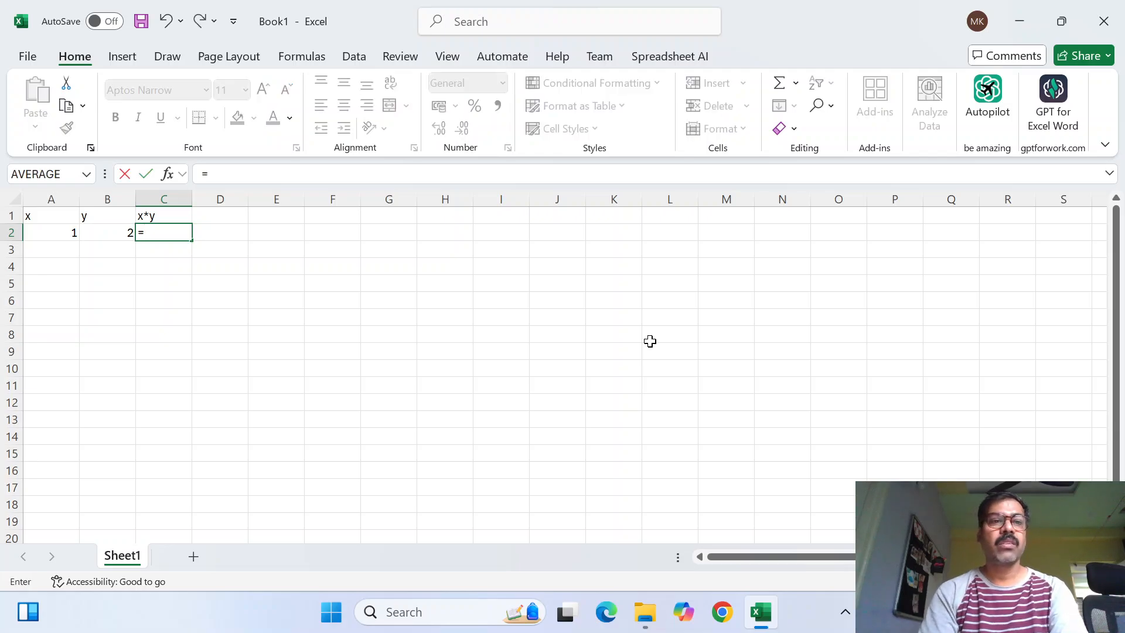
{"action": "key", "text": "Left"}
{"action": "key", "text": "Left"}
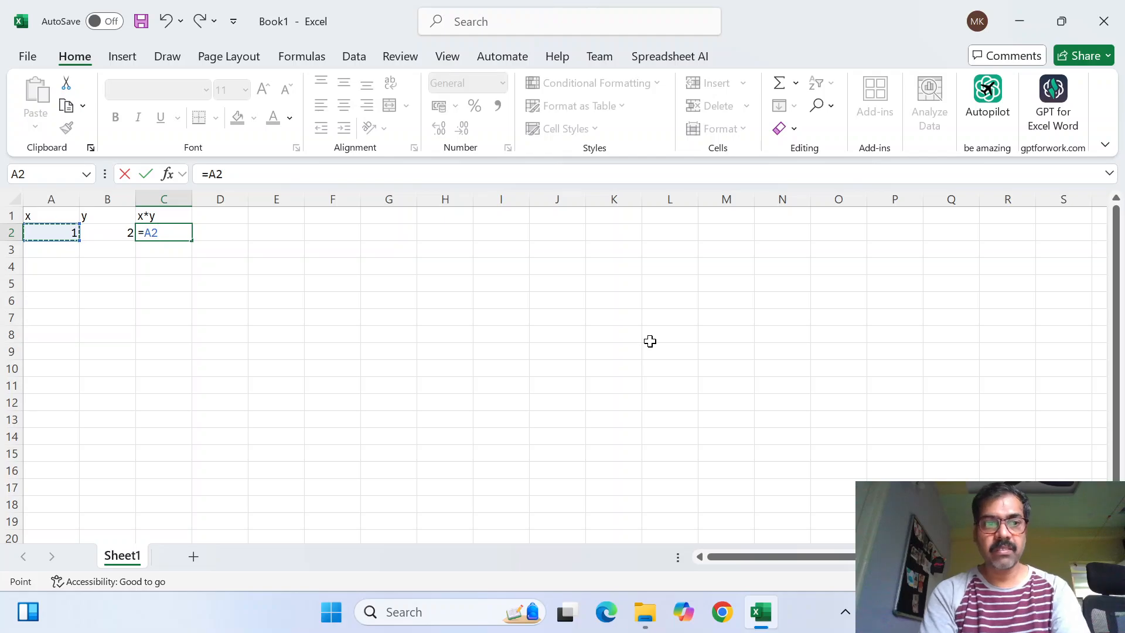
{"action": "type", "text": "*"}
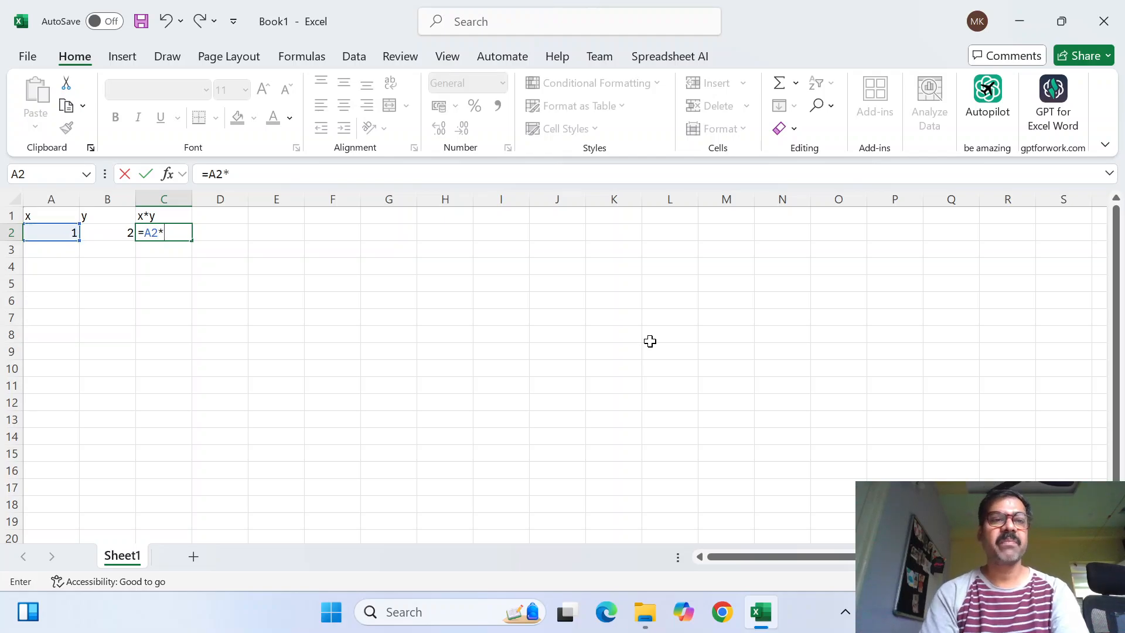
{"action": "key", "text": "Left"}
{"action": "key", "text": "Return"}
{"action": "key", "text": "Up"}
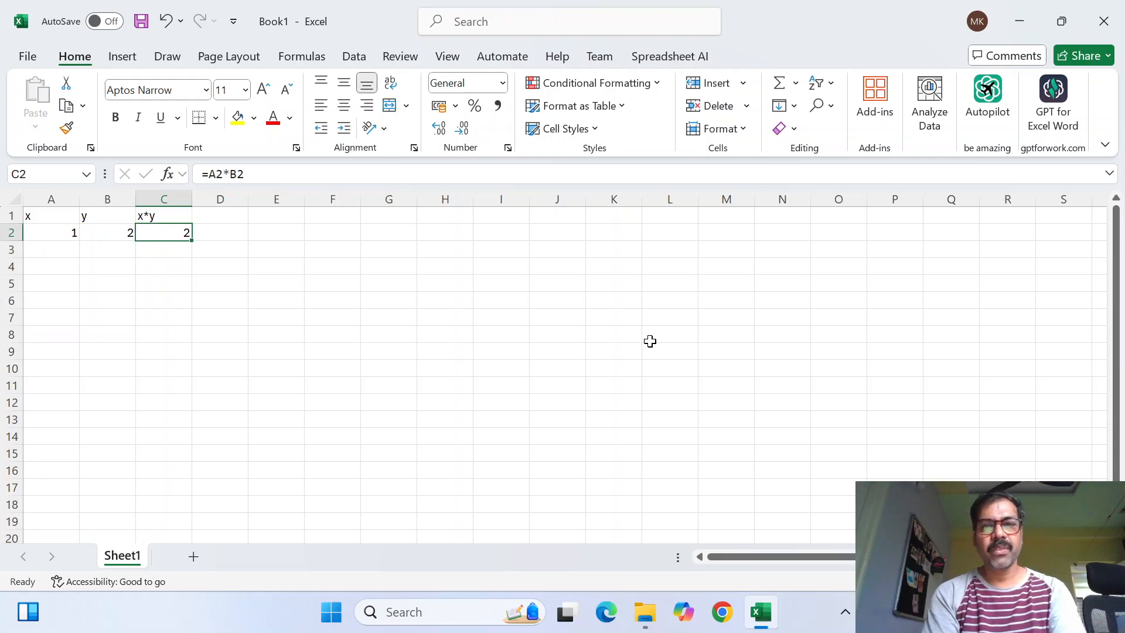
Set x in cell A2 to 2.45 and y in cell B2 to 12.123
{"action": "key", "text": "Left"}
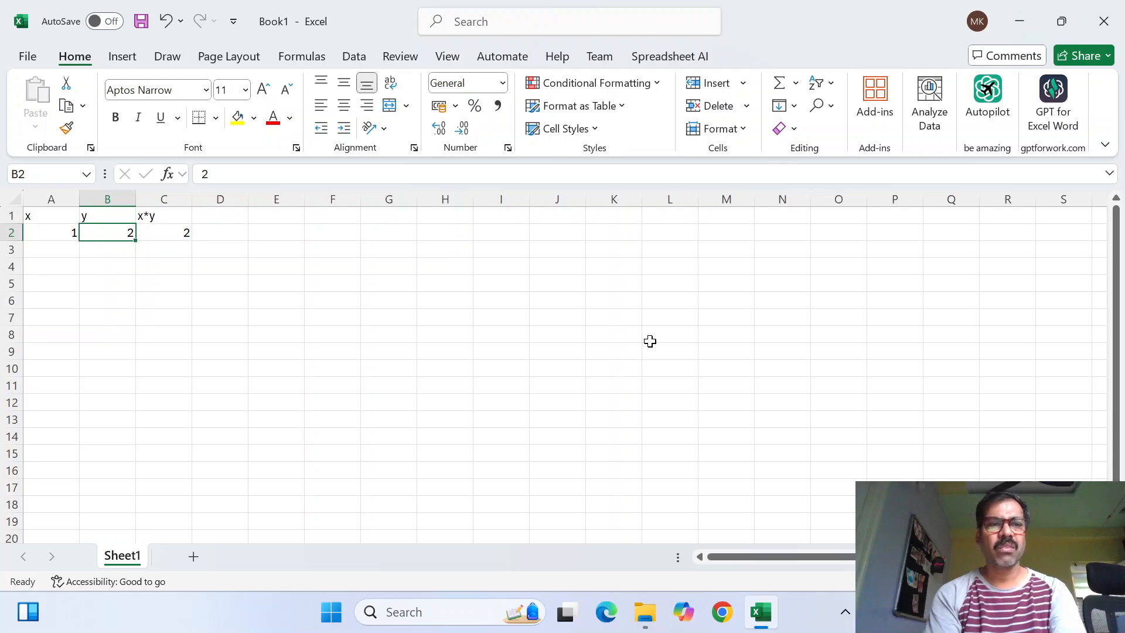
{"action": "key", "text": "Left"}
{"action": "type", "text": "2."}
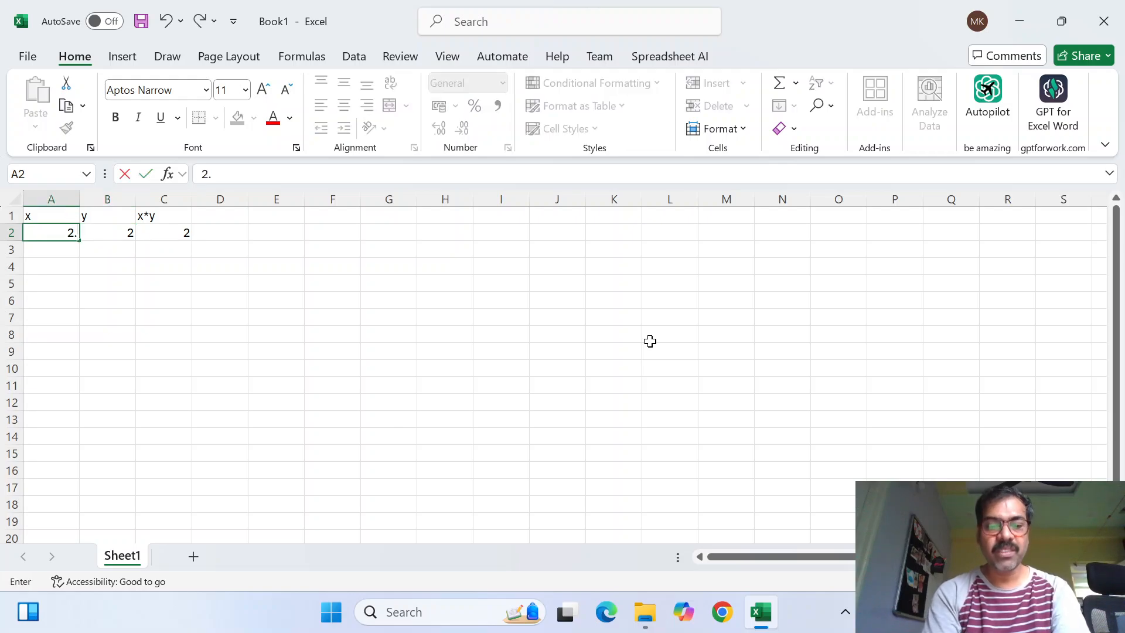
{"action": "type", "text": "45"}
{"action": "key", "text": "Right"}
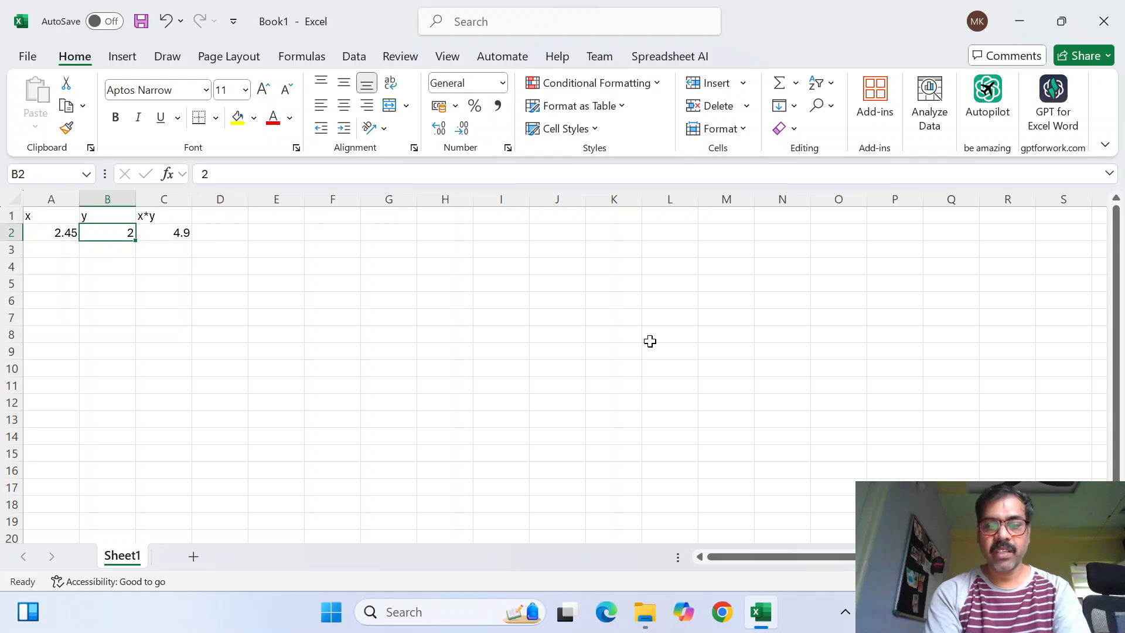
{"action": "type", "text": "12."}
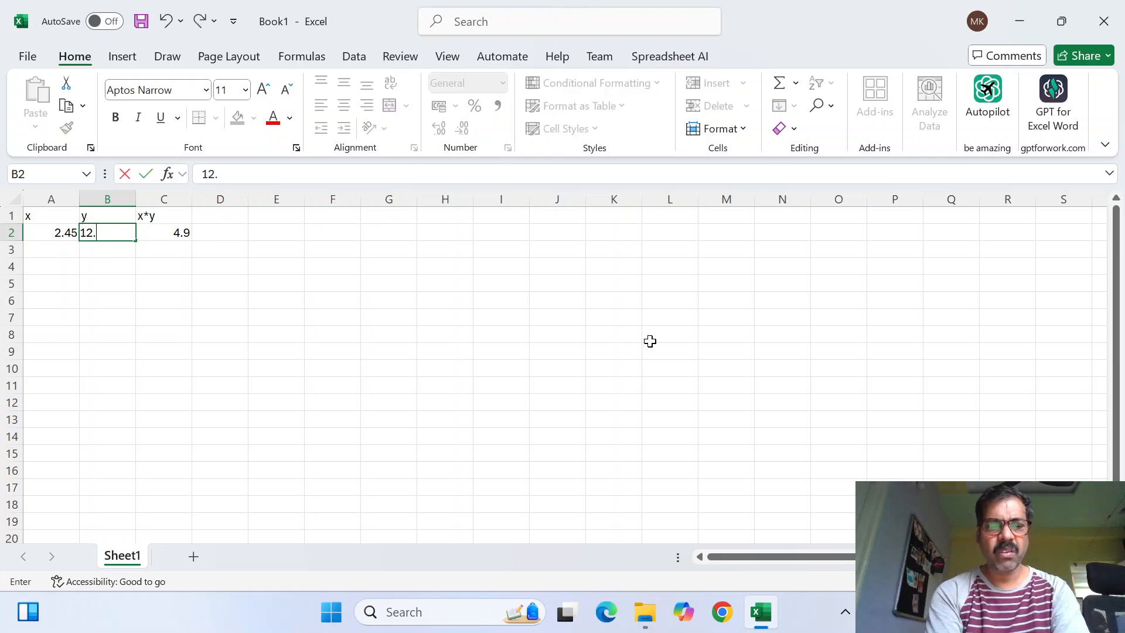
{"action": "type", "text": "123"}
{"action": "key", "text": "Up"}
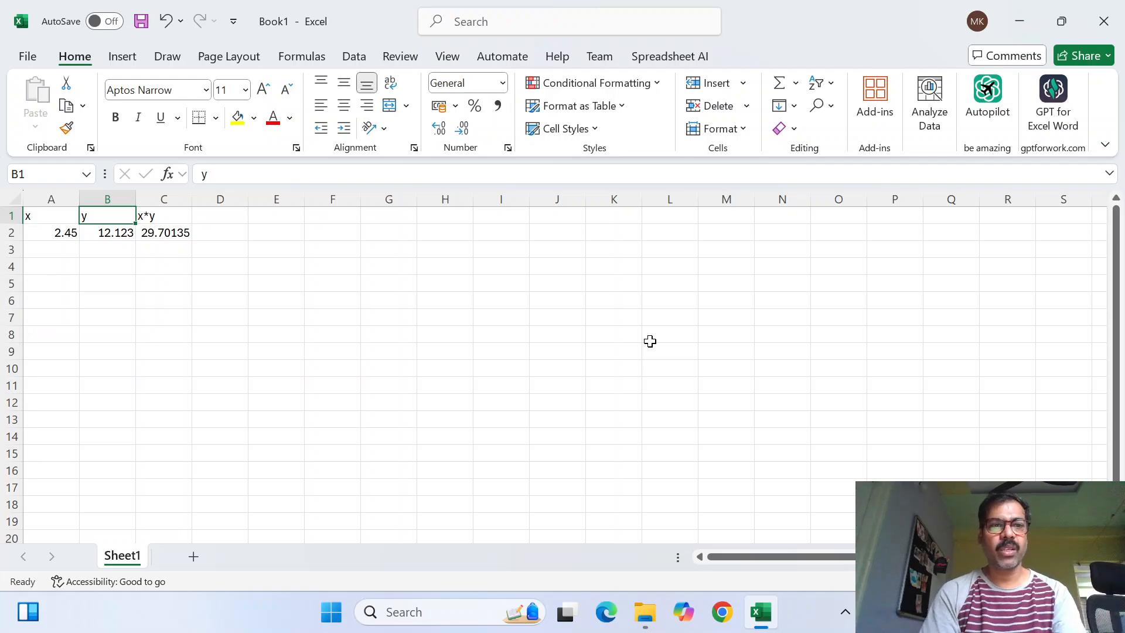
Run Goal Seek to bring C2 to 30 by changing cell B2, and discard the solution
{"action": "key", "text": "Down"}
{"action": "key", "text": "Right"}
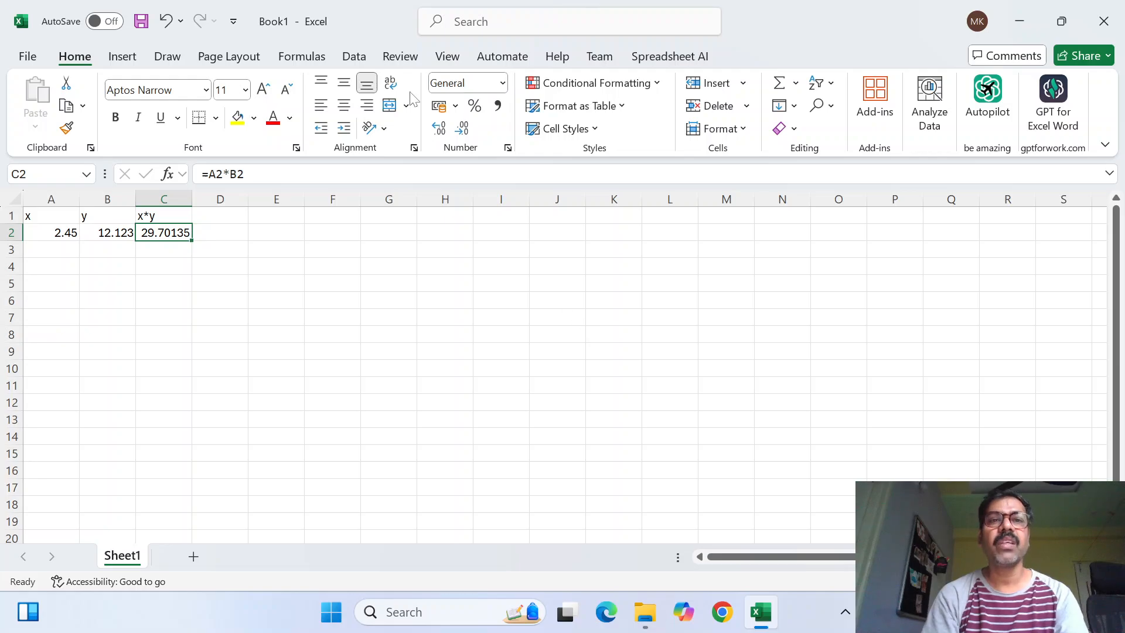
{"action": "left_click", "coordinate": [353, 56]}
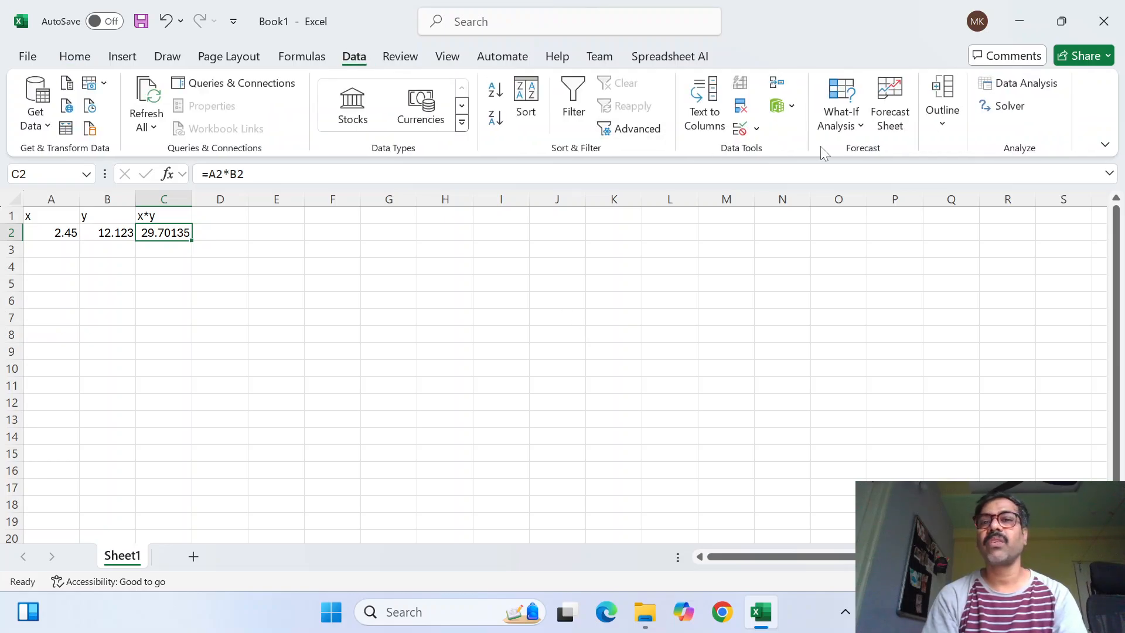
{"action": "left_click", "coordinate": [861, 134]}
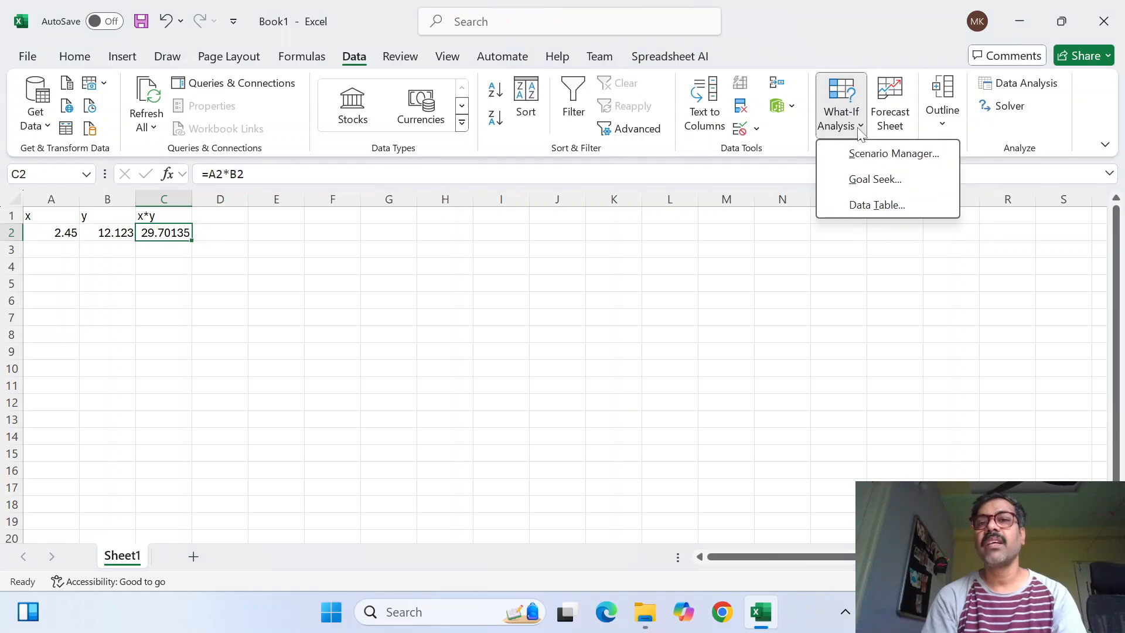
{"action": "left_click", "coordinate": [875, 179]}
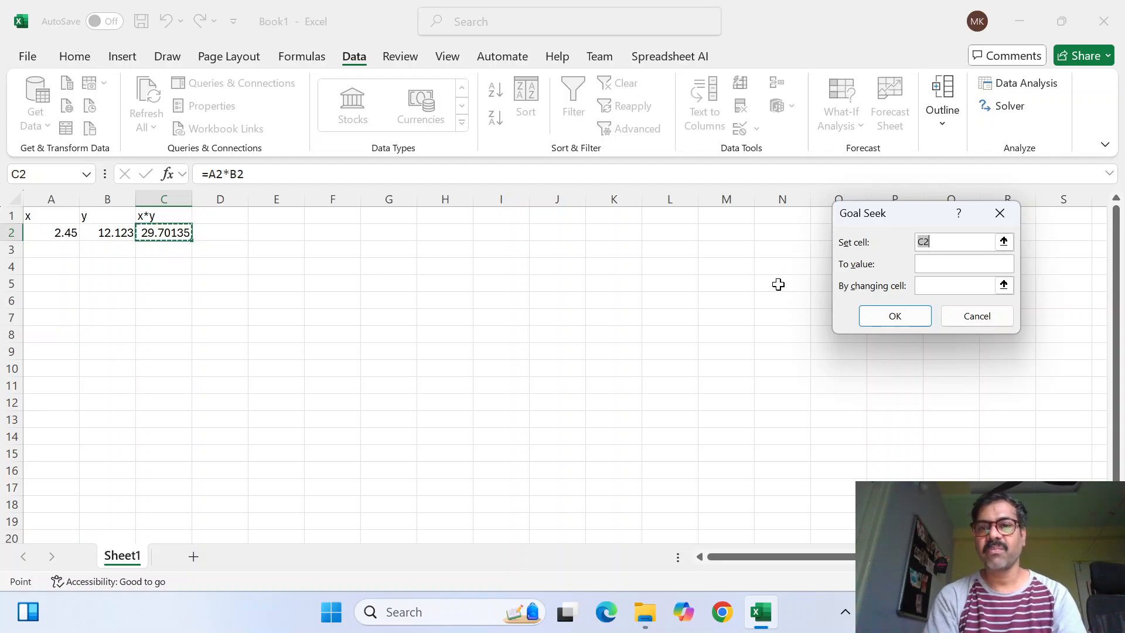
{"action": "left_click", "coordinate": [939, 267]}
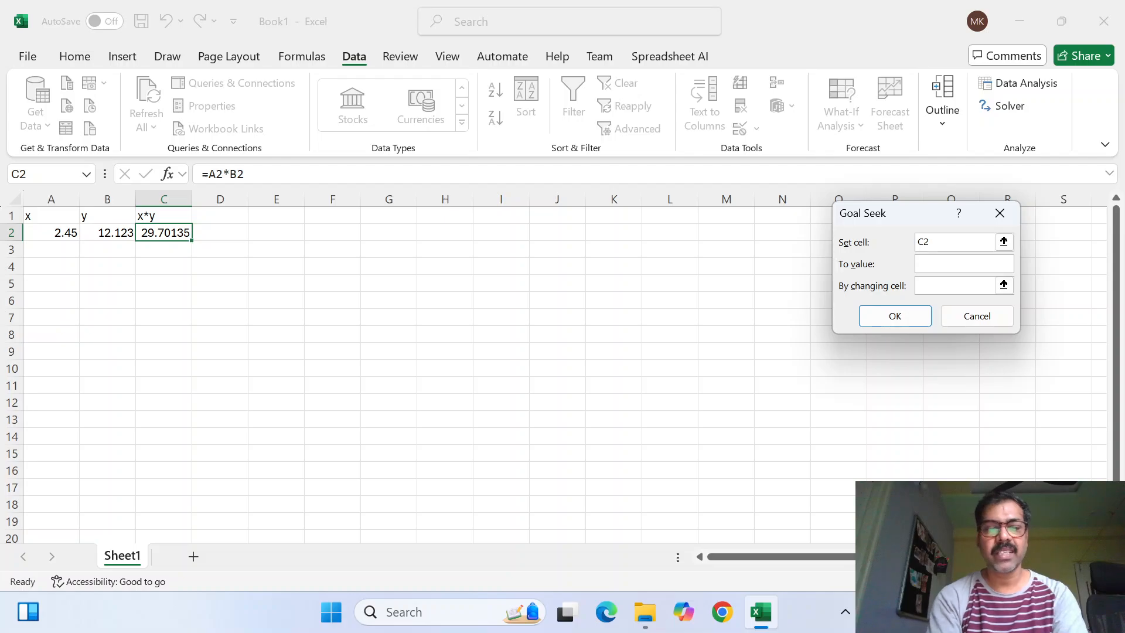
{"action": "type", "text": "30"}
{"action": "left_click", "coordinate": [949, 290]}
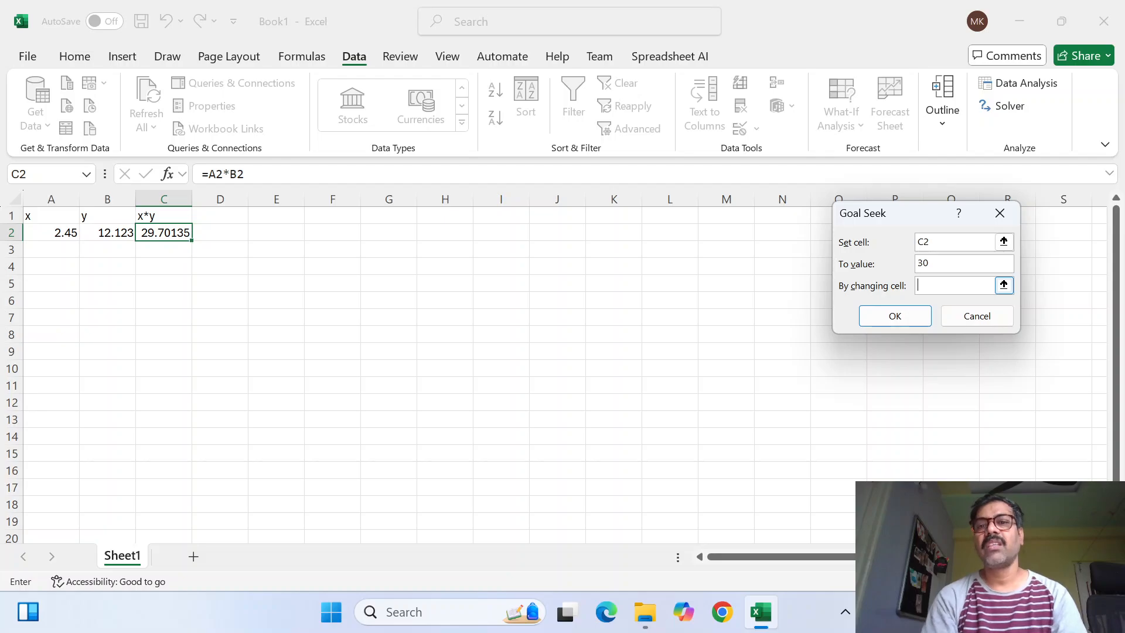
{"action": "left_click", "coordinate": [104, 235]}
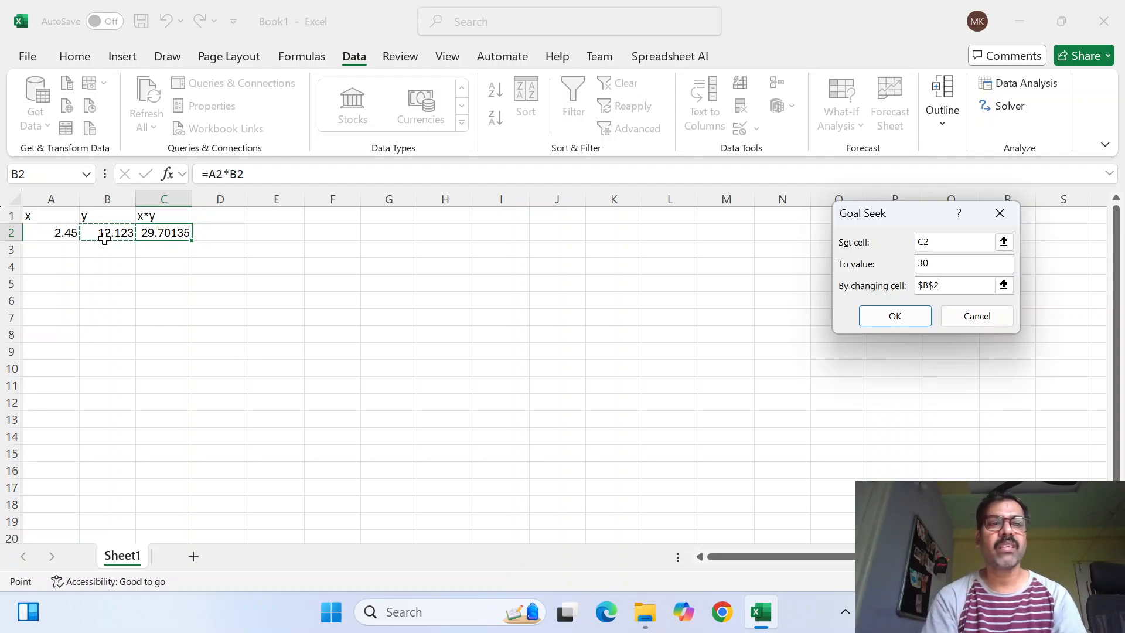
{"action": "left_click", "coordinate": [900, 316]}
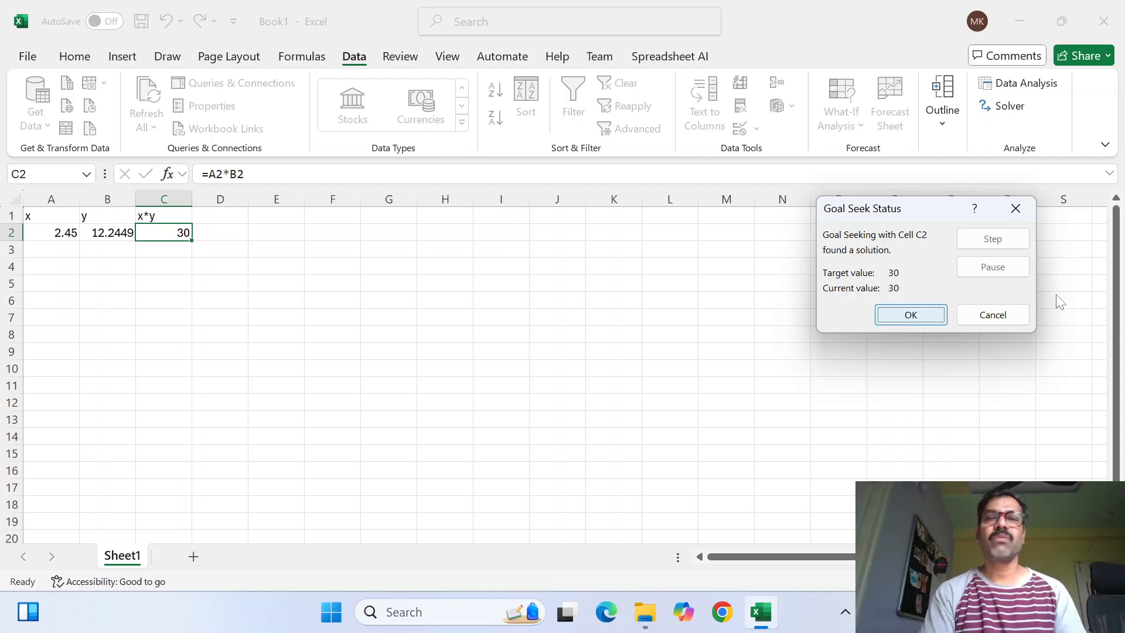
{"action": "left_click", "coordinate": [1014, 315]}
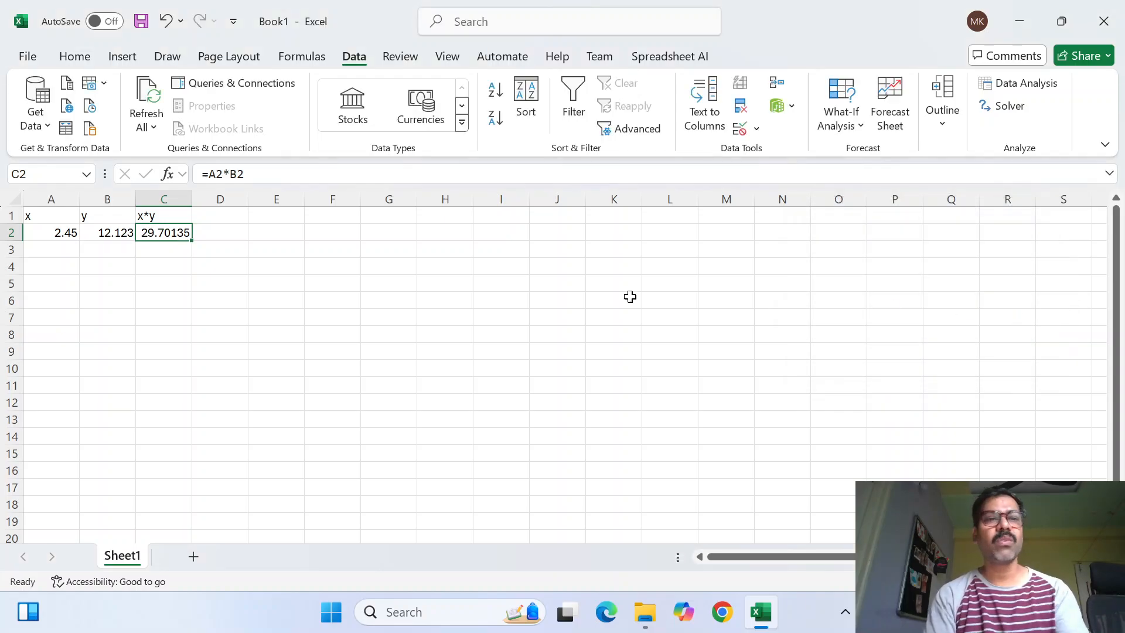
Enter the expression X2+2x+2 as a label in cell A5
{"action": "left_click", "coordinate": [64, 289]}
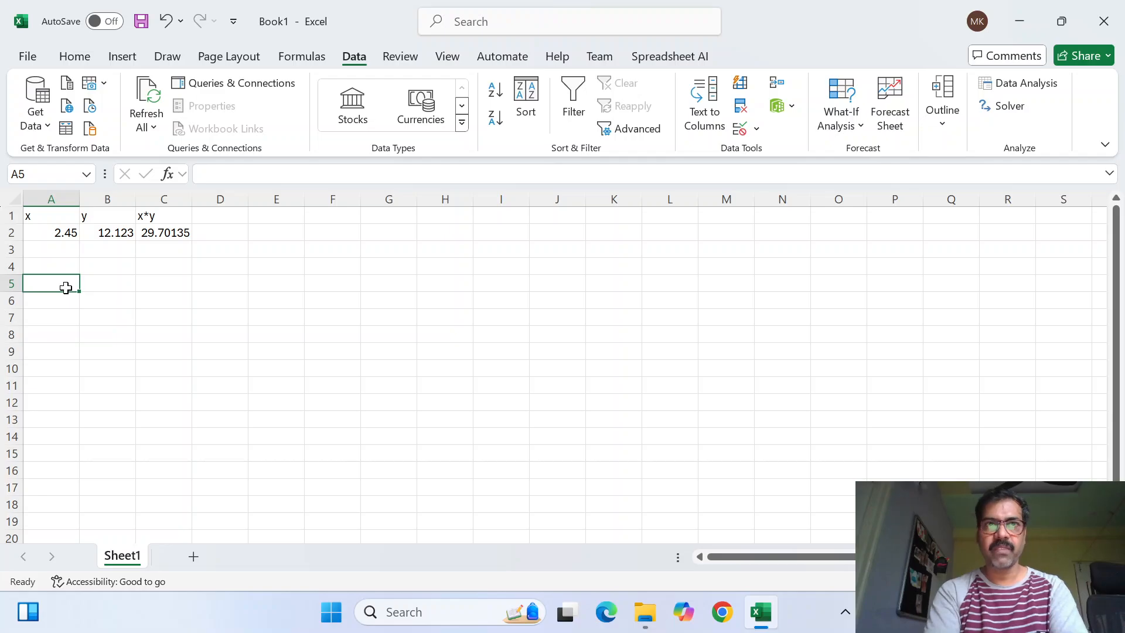
{"action": "type", "text": "X"}
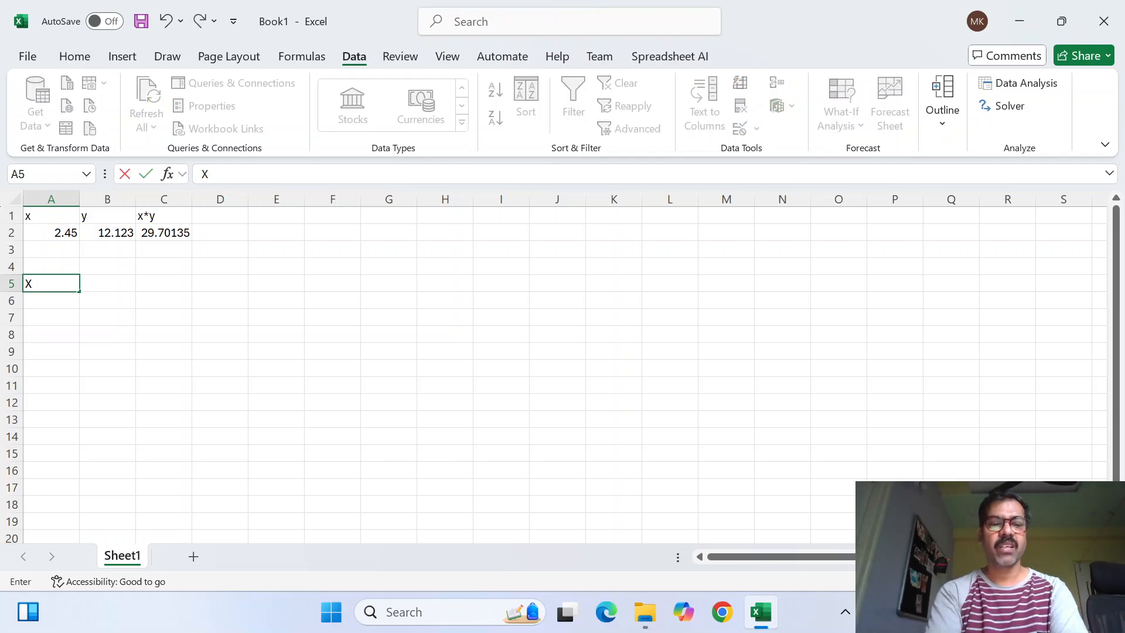
{"action": "type", "text": "2_2"}
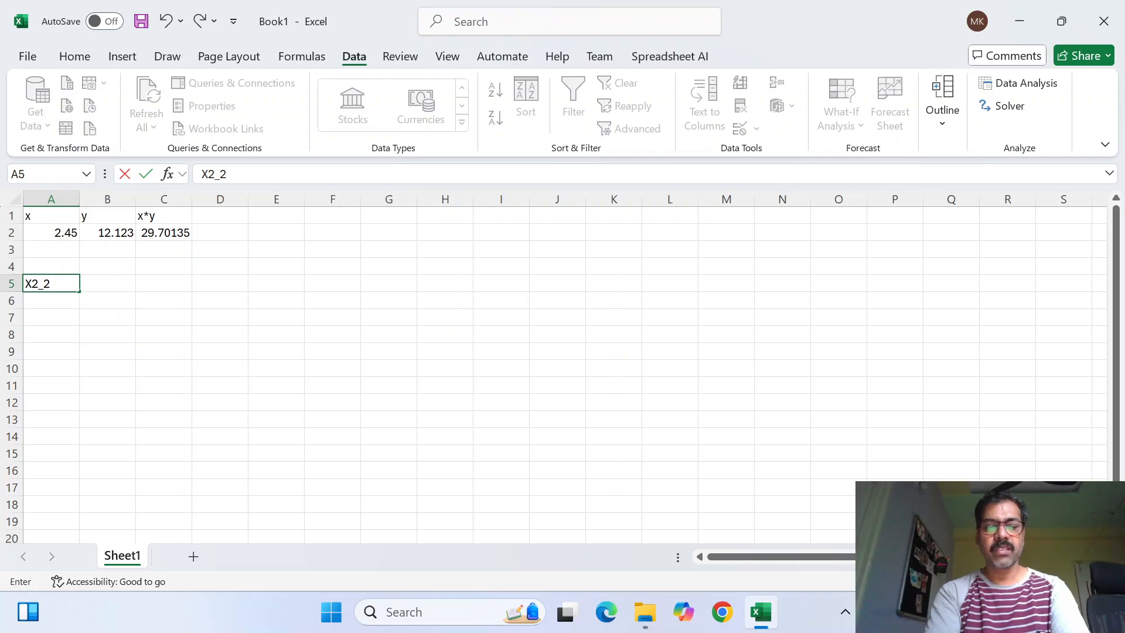
{"action": "type", "text": "x"}
{"action": "key", "text": "BackSpace"}
{"action": "key", "text": "BackSpace"}
{"action": "key", "text": "BackSpace"}
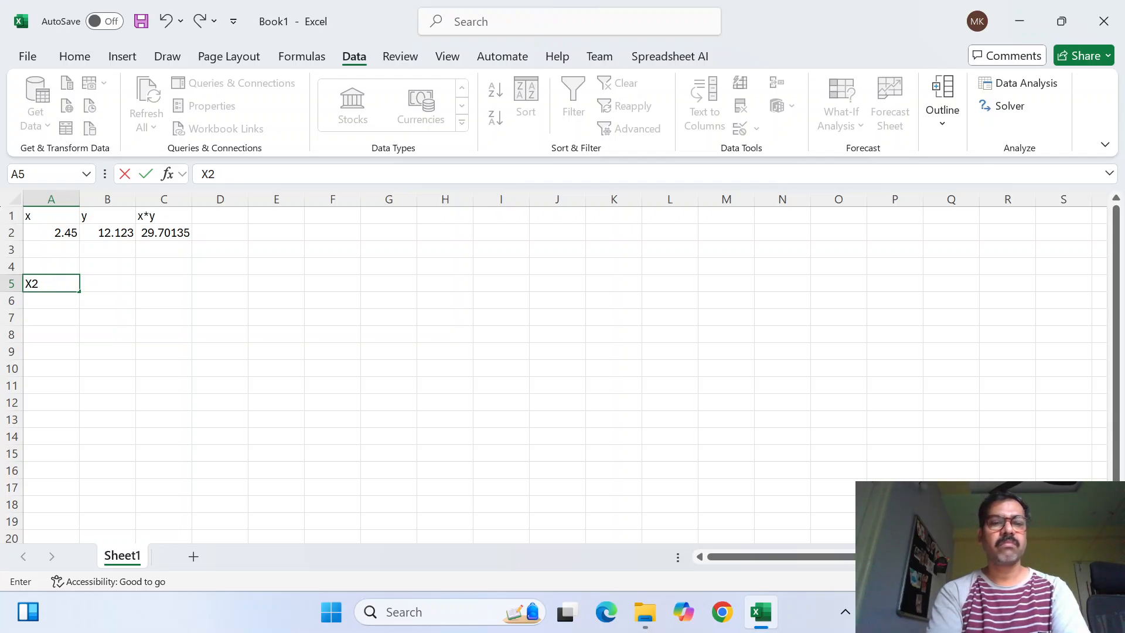
{"action": "type", "text": "+2x+"}
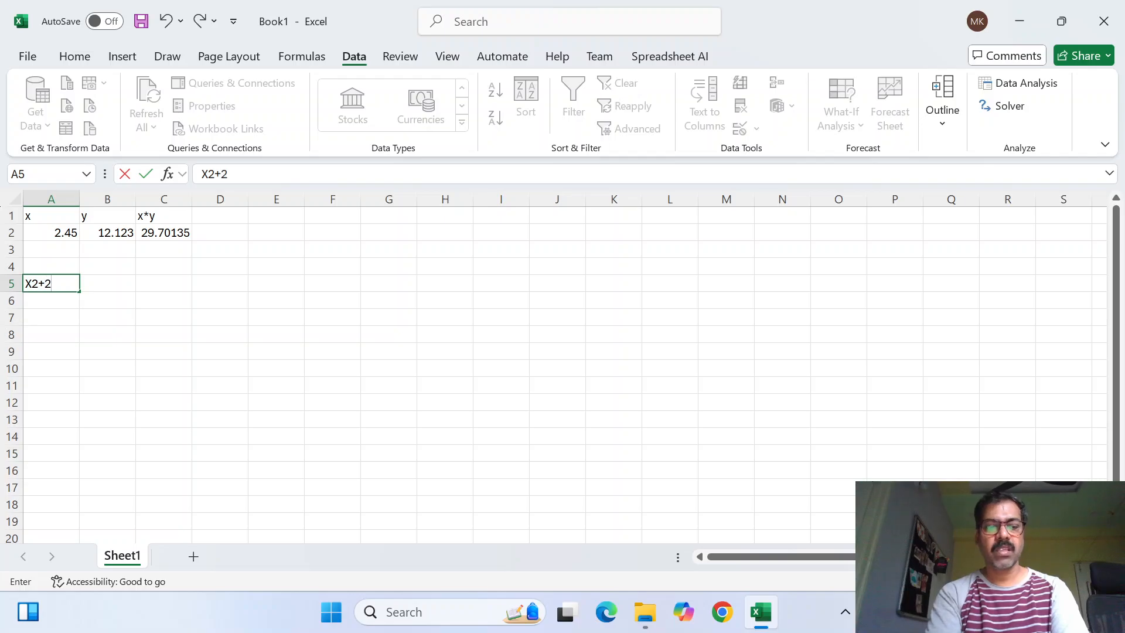
{"action": "type", "text": "2"}
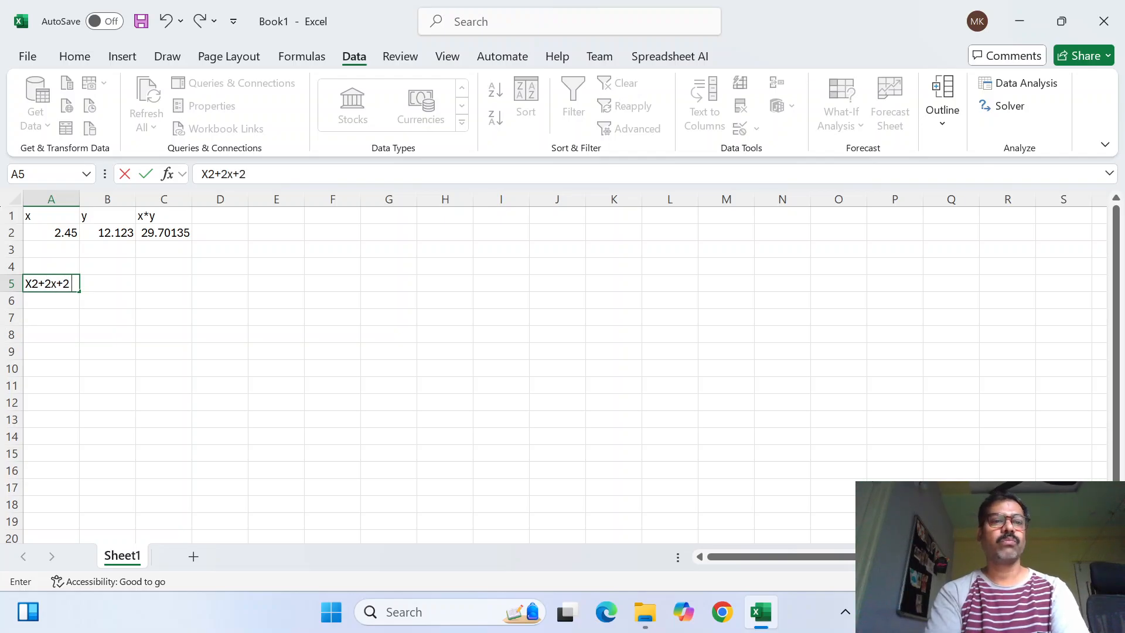
{"action": "key", "text": "Return"}
Label cell B5 as y, beside the expression
{"action": "key", "text": "Up"}
{"action": "key", "text": "Right"}
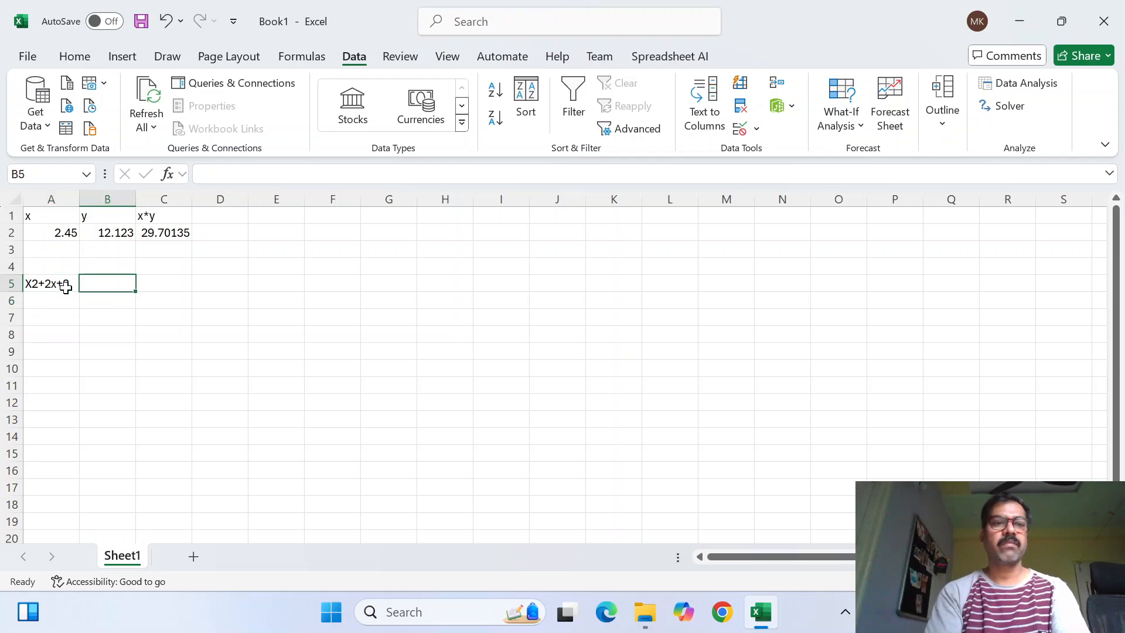
{"action": "type", "text": "y"}
{"action": "key", "text": "Return"}
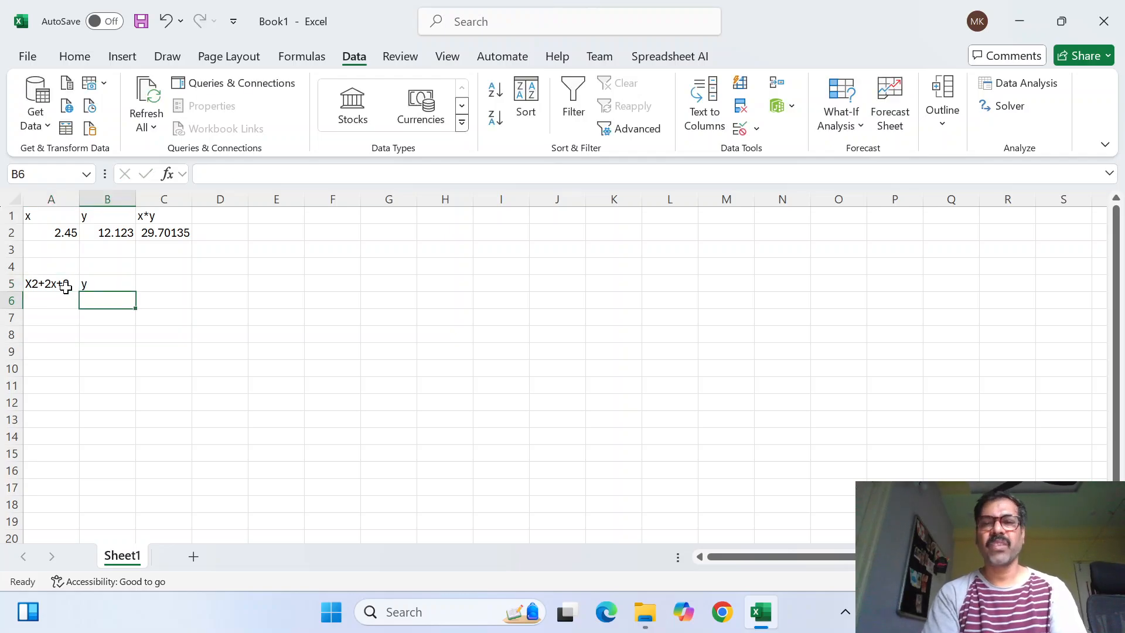
{"action": "key", "text": "Up"}
{"action": "key", "text": "Left"}
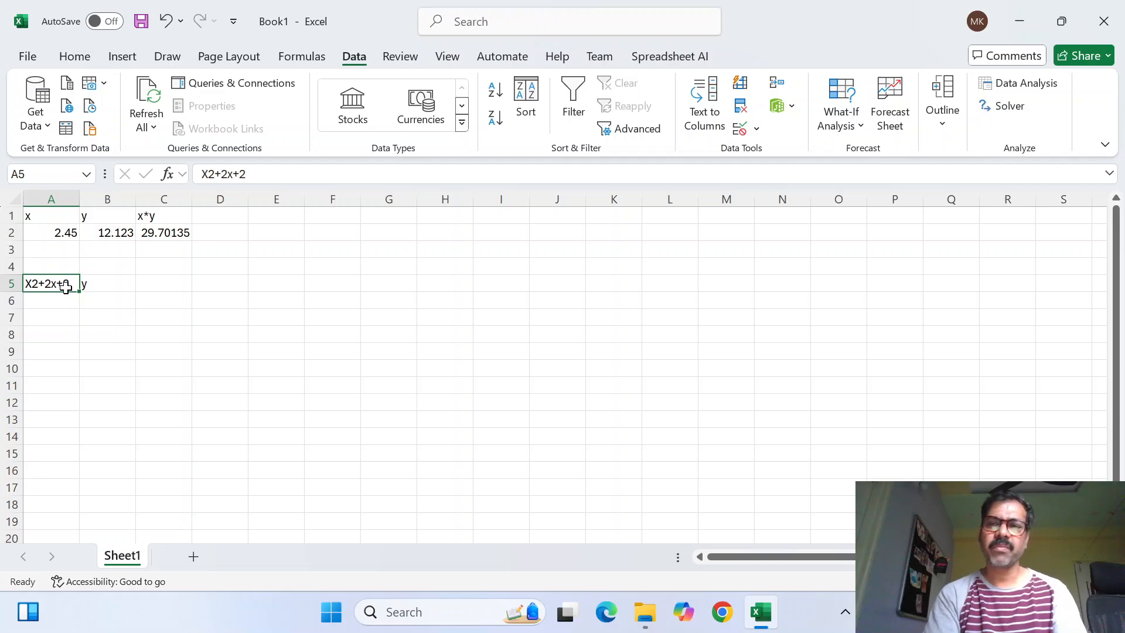
{"action": "key", "text": "Right"}
{"action": "key", "text": "Left"}
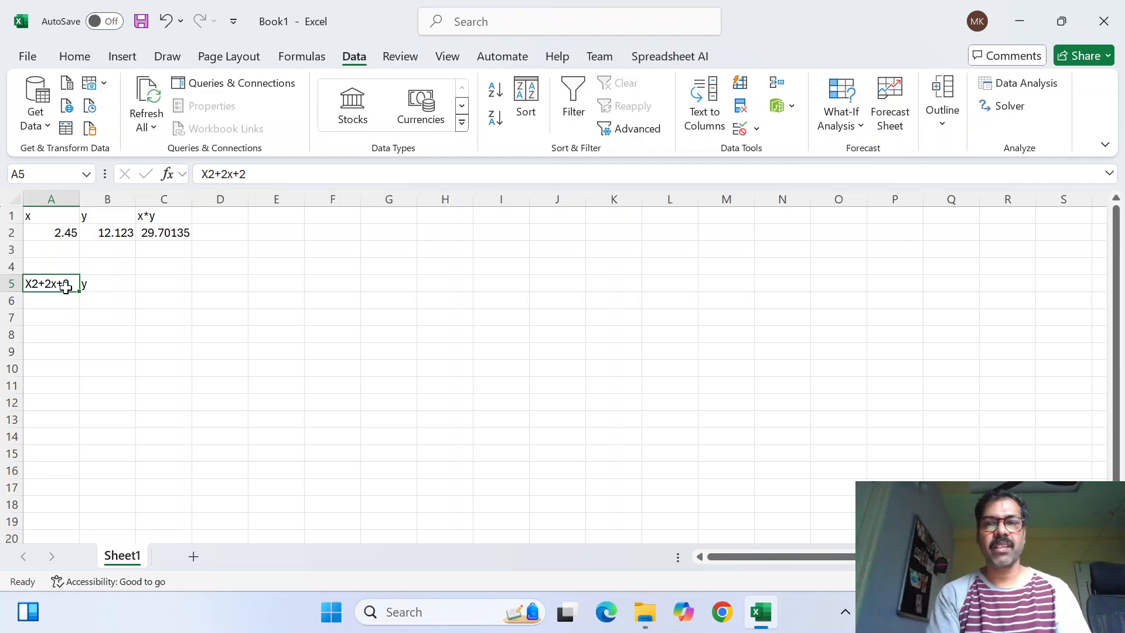
{"action": "left_click", "coordinate": [117, 285]}
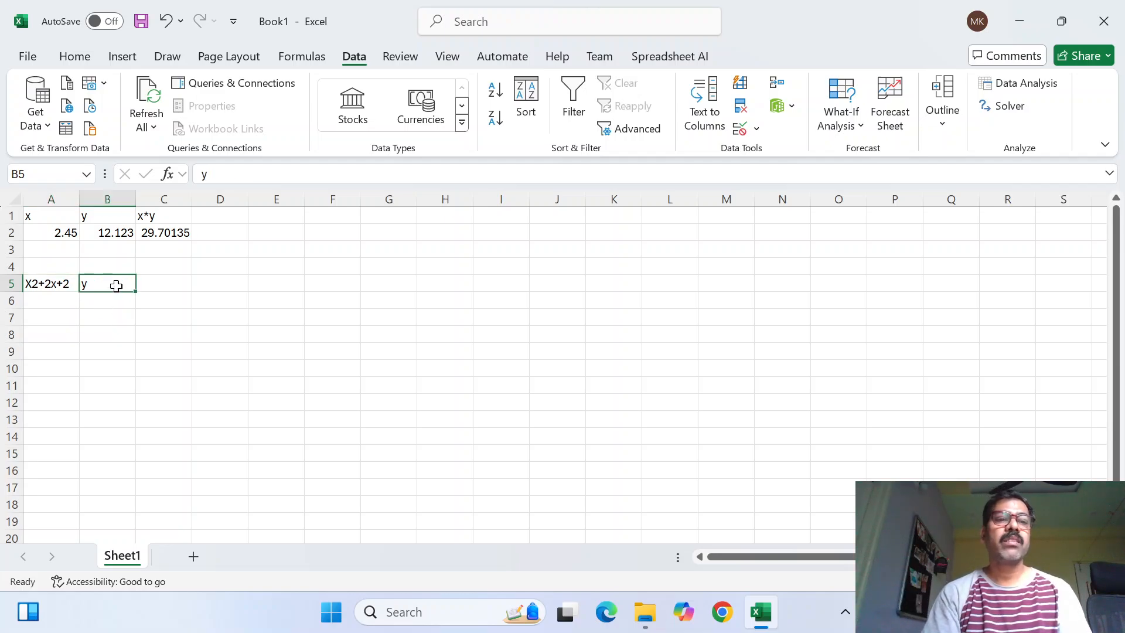
{"action": "left_click", "coordinate": [31, 283]}
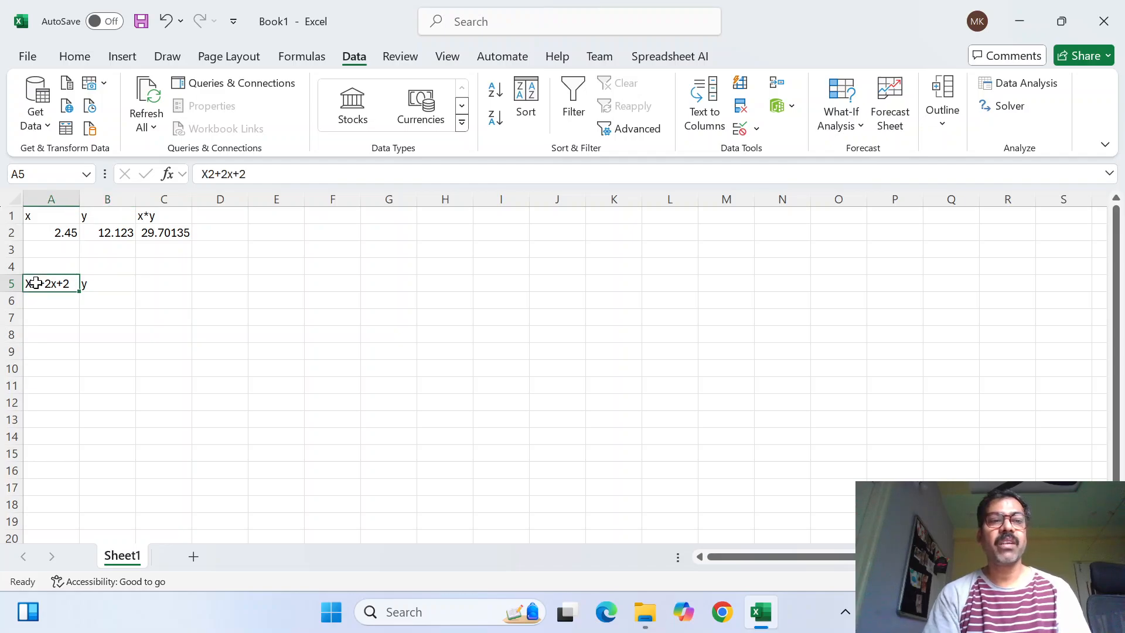
Add the headers y in cell A7 and x in cell B7
{"action": "left_click", "coordinate": [59, 313]}
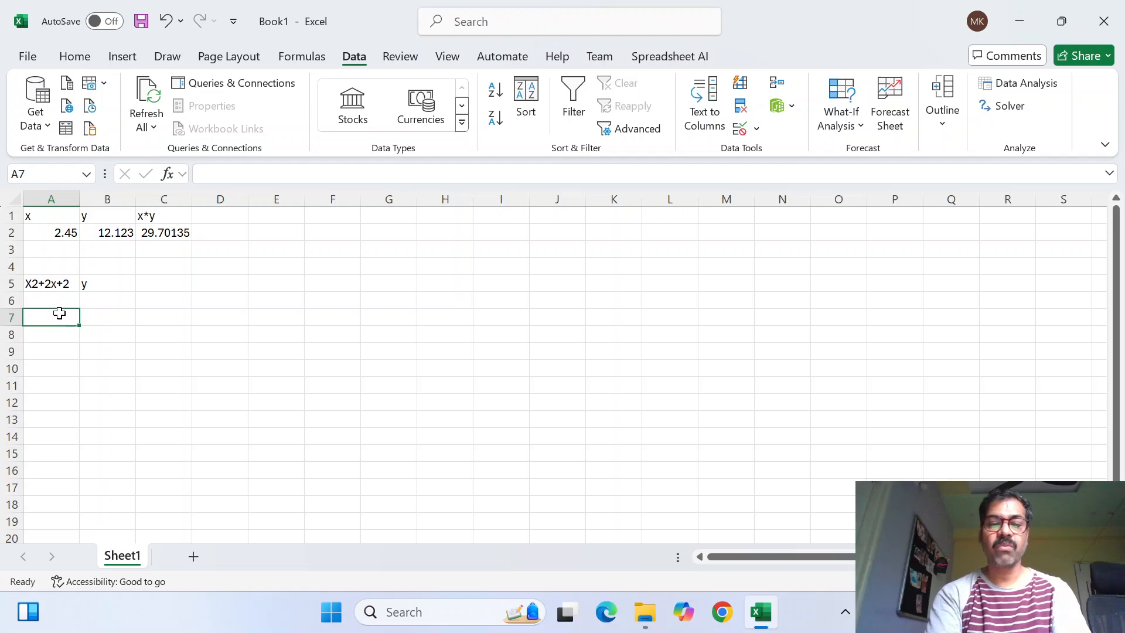
{"action": "type", "text": "y"}
{"action": "key", "text": "Return"}
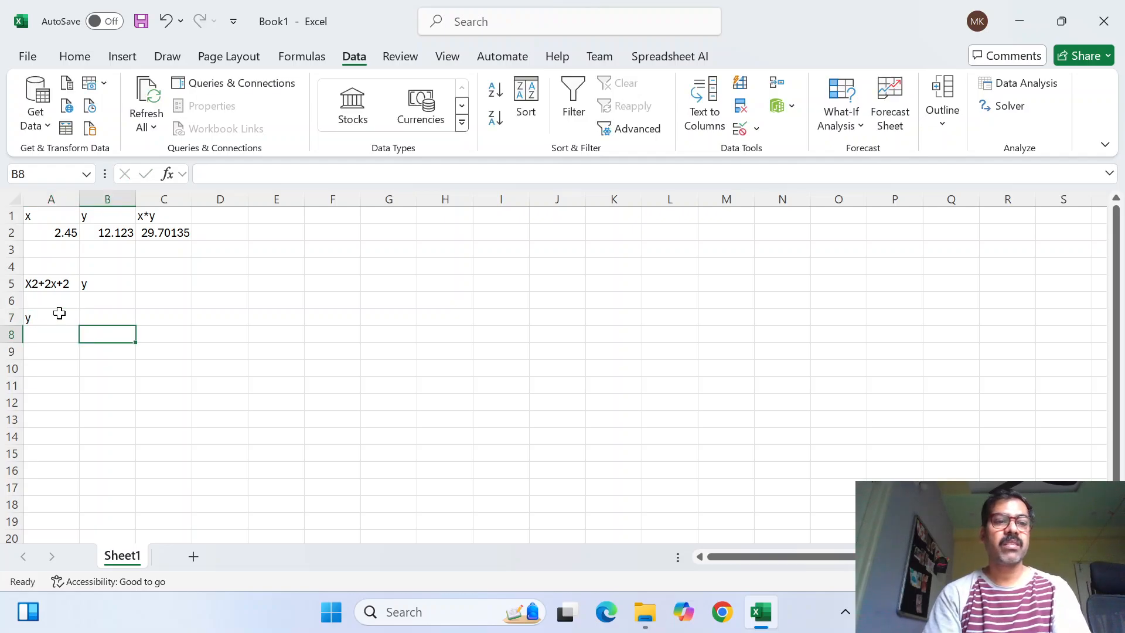
{"action": "key", "text": "Up"}
{"action": "key", "text": "Right"}
{"action": "type", "text": "x"}
{"action": "key", "text": "Right"}
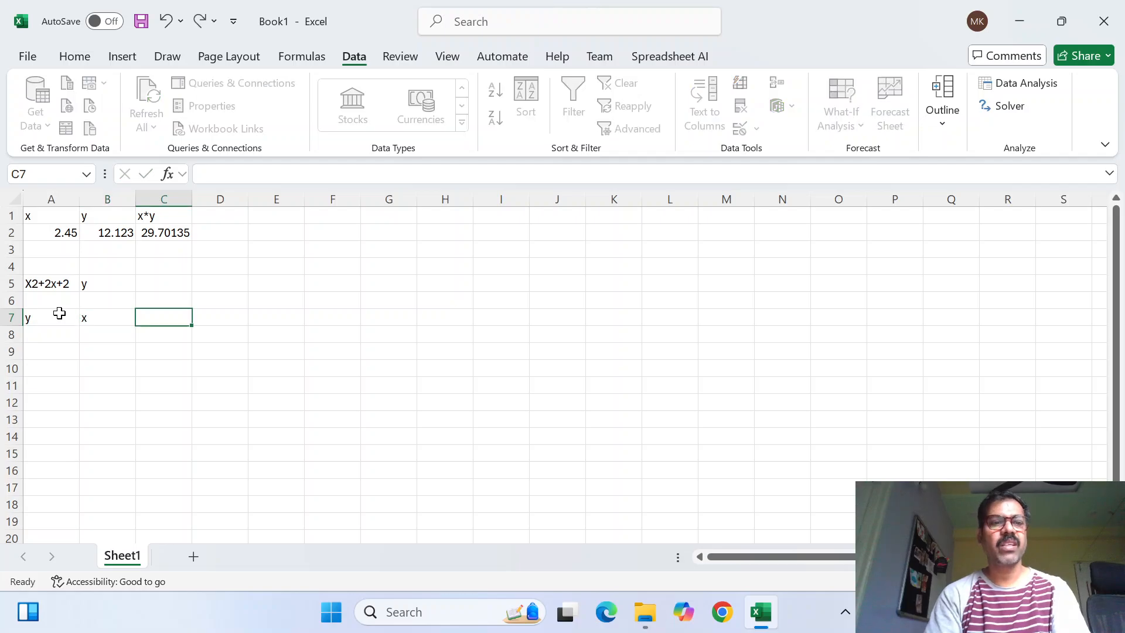
Enter the formula =B8^2+2*B8+2 in cell A8, under the y header
{"action": "key", "text": "Down"}
{"action": "key", "text": "Left"}
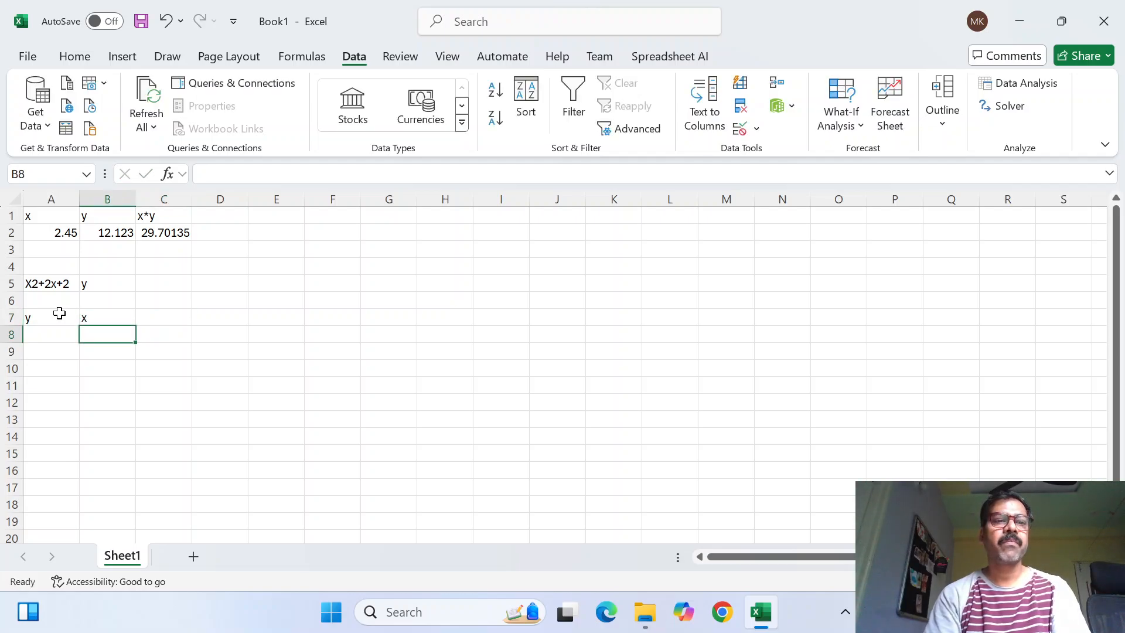
{"action": "key", "text": "Left"}
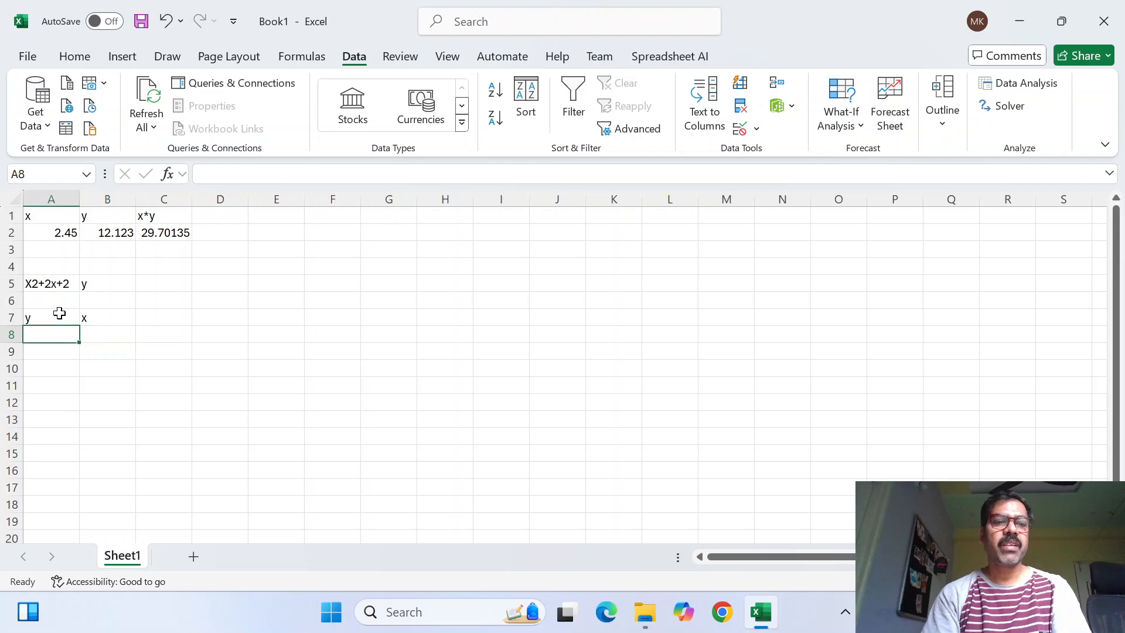
{"action": "type", "text": "="}
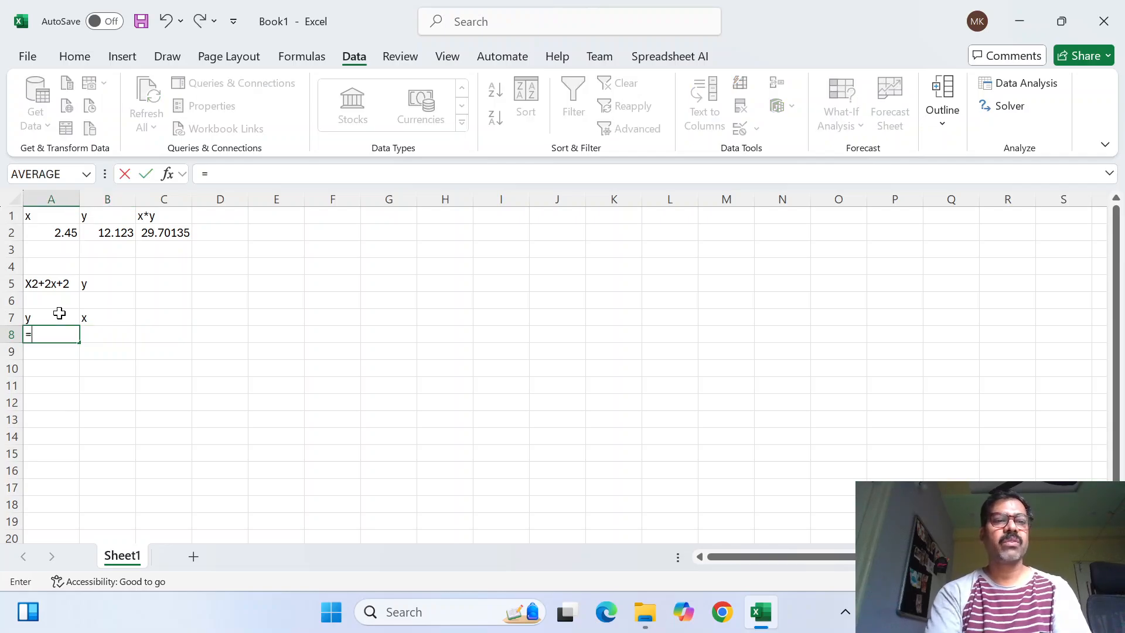
{"action": "key", "text": "Right"}
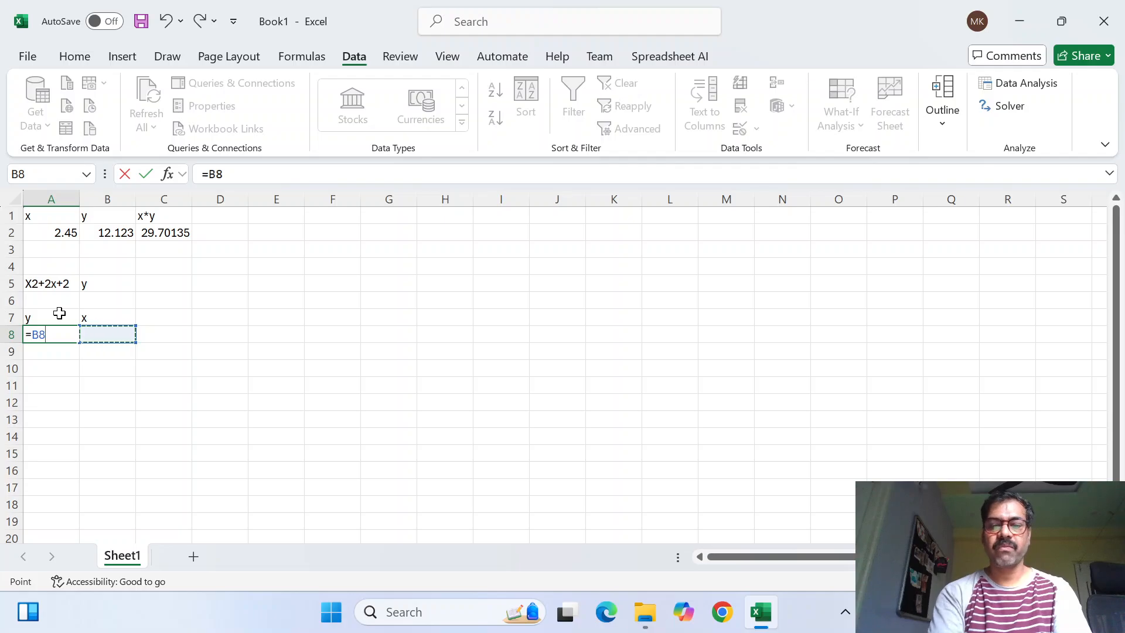
{"action": "type", "text": "^2"}
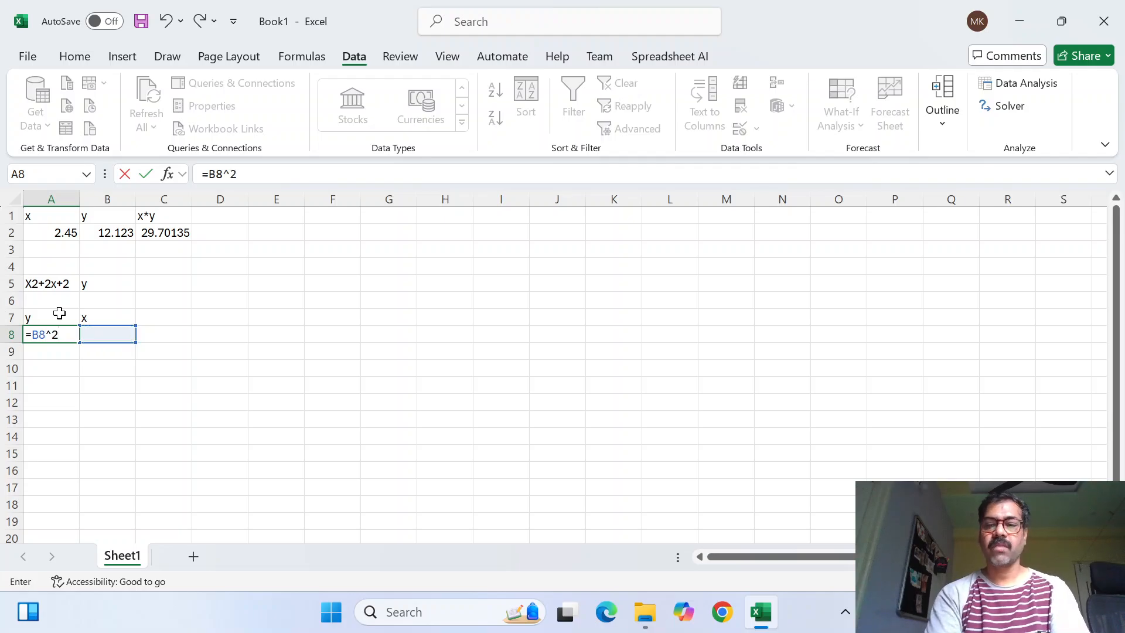
{"action": "type", "text": "+2*"}
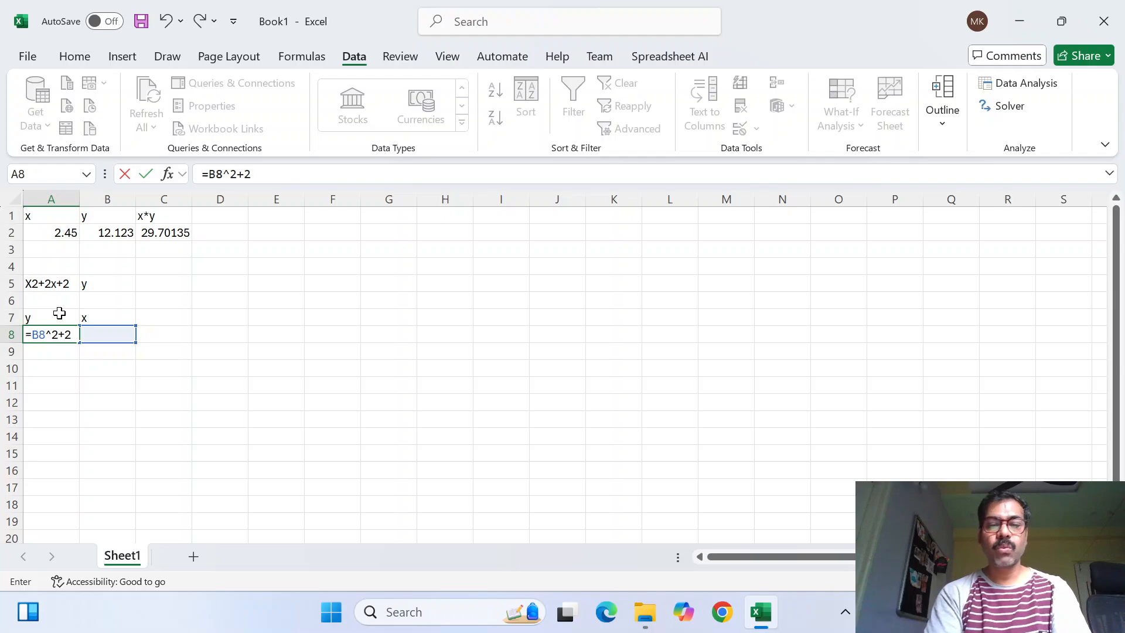
{"action": "key", "text": "Right"}
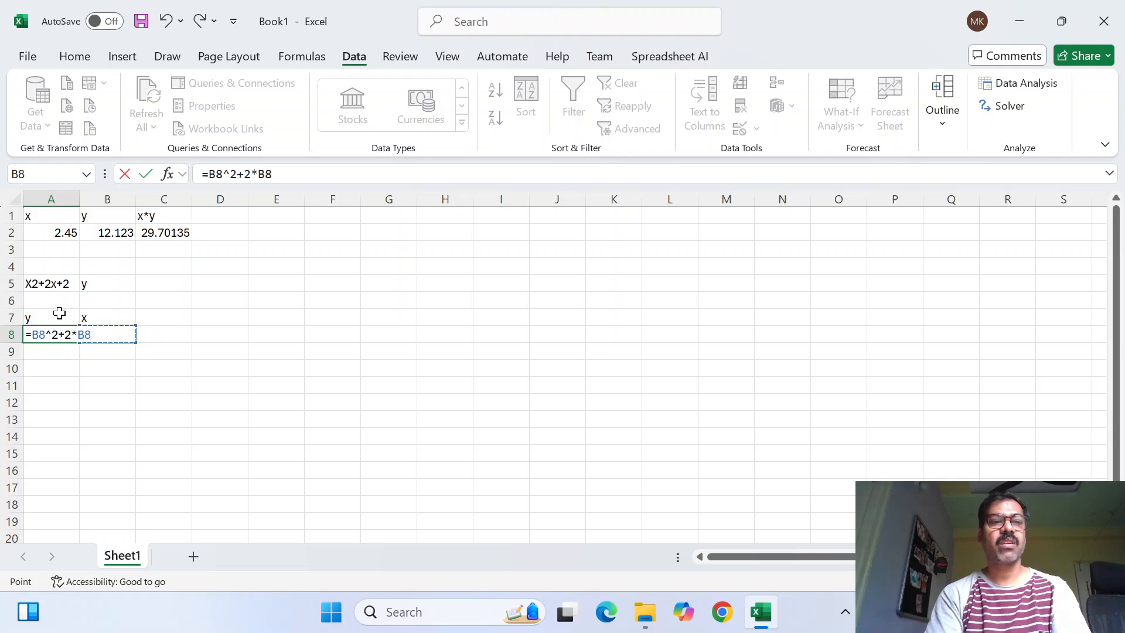
{"action": "type", "text": "+2"}
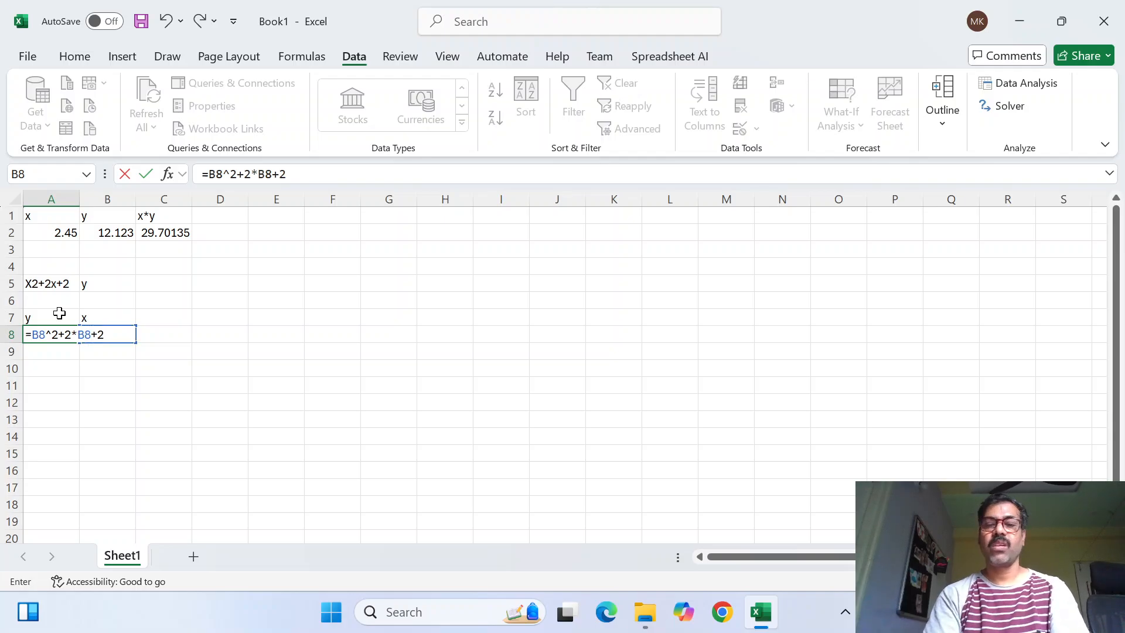
{"action": "key", "text": "Return"}
Enter 1 as the x value in cell B8
{"action": "key", "text": "Up"}
{"action": "key", "text": "Right"}
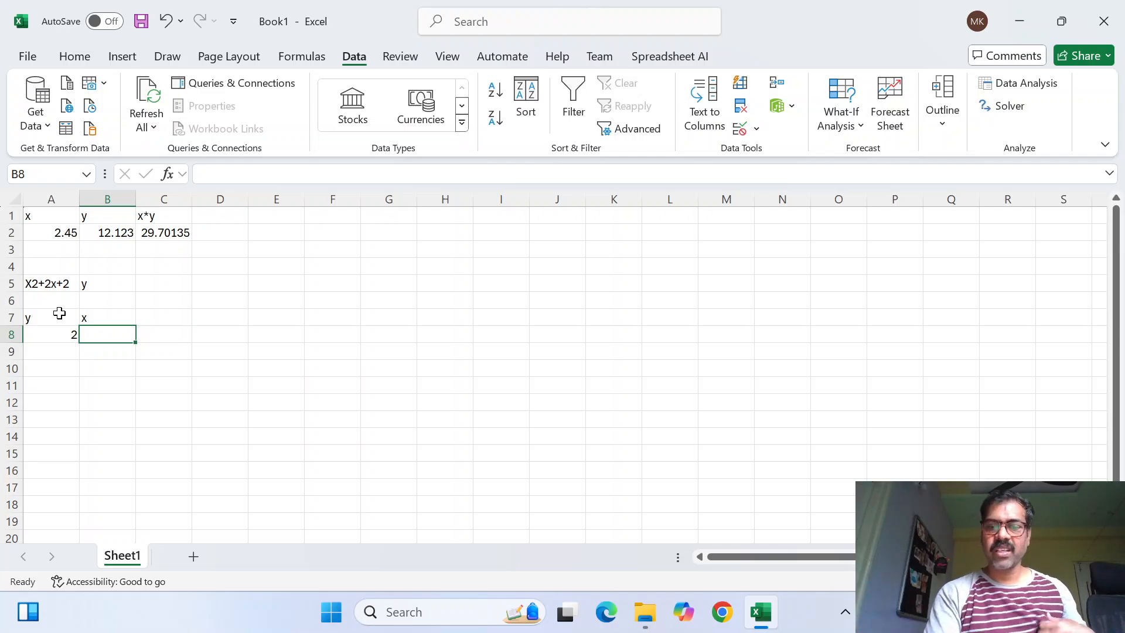
{"action": "type", "text": "1"}
{"action": "key", "text": "Return"}
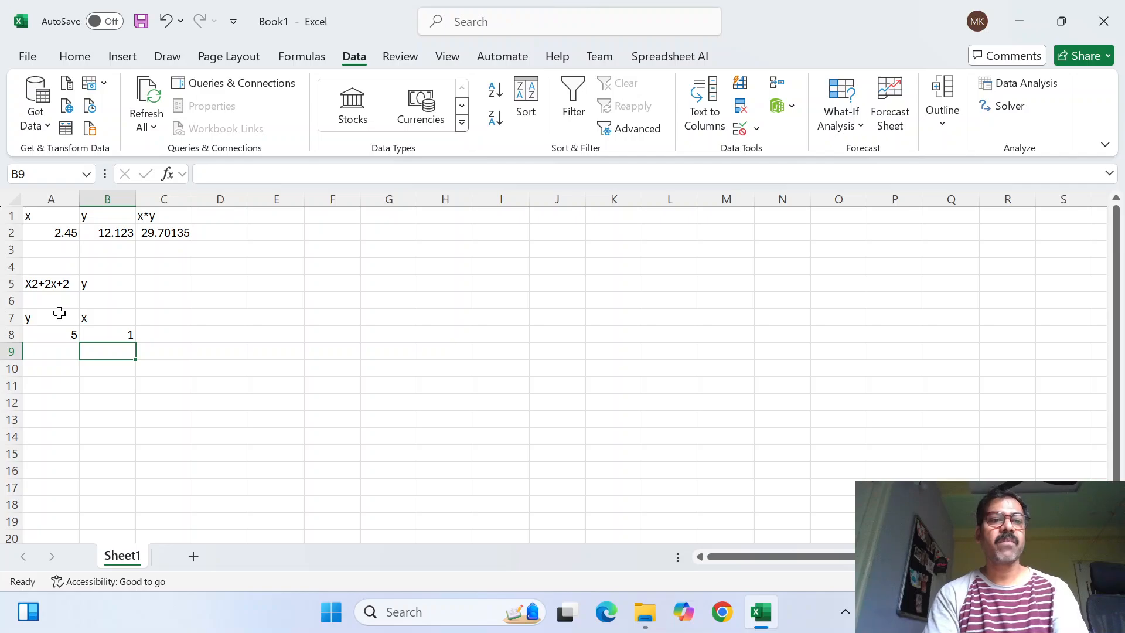
Set the x value in cell B8 to 2
{"action": "key", "text": "Up"}
{"action": "type", "text": "2"}
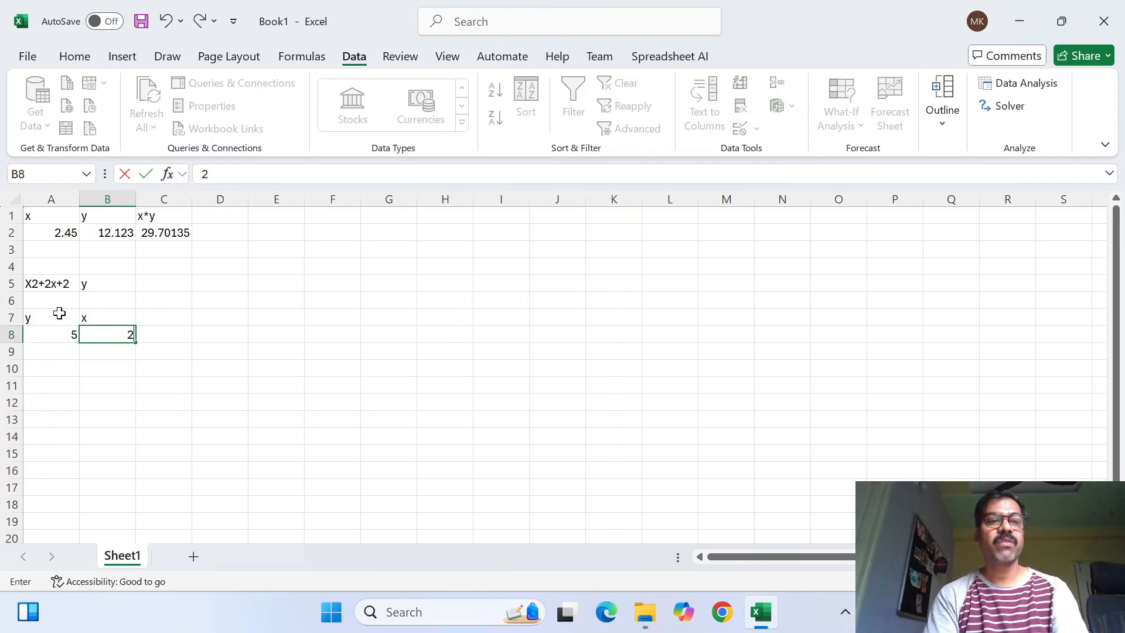
{"action": "key", "text": "Return"}
Overwrite the y formula in cell A8 with the fixed value 12.321
{"action": "key", "text": "Up"}
{"action": "key", "text": "Left"}
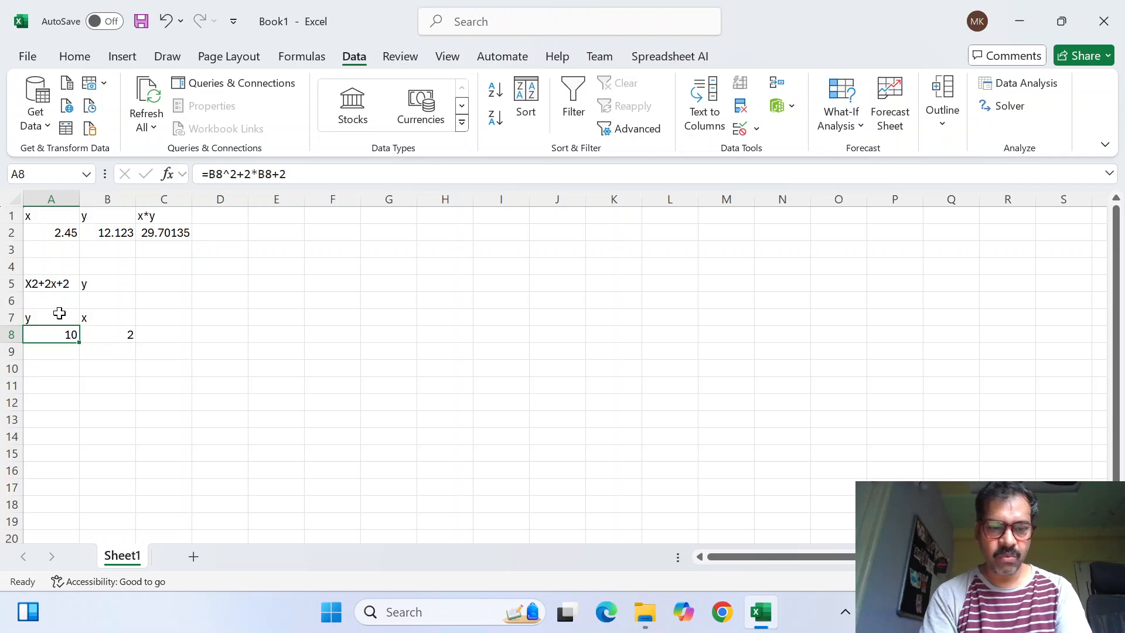
{"action": "type", "text": "12"}
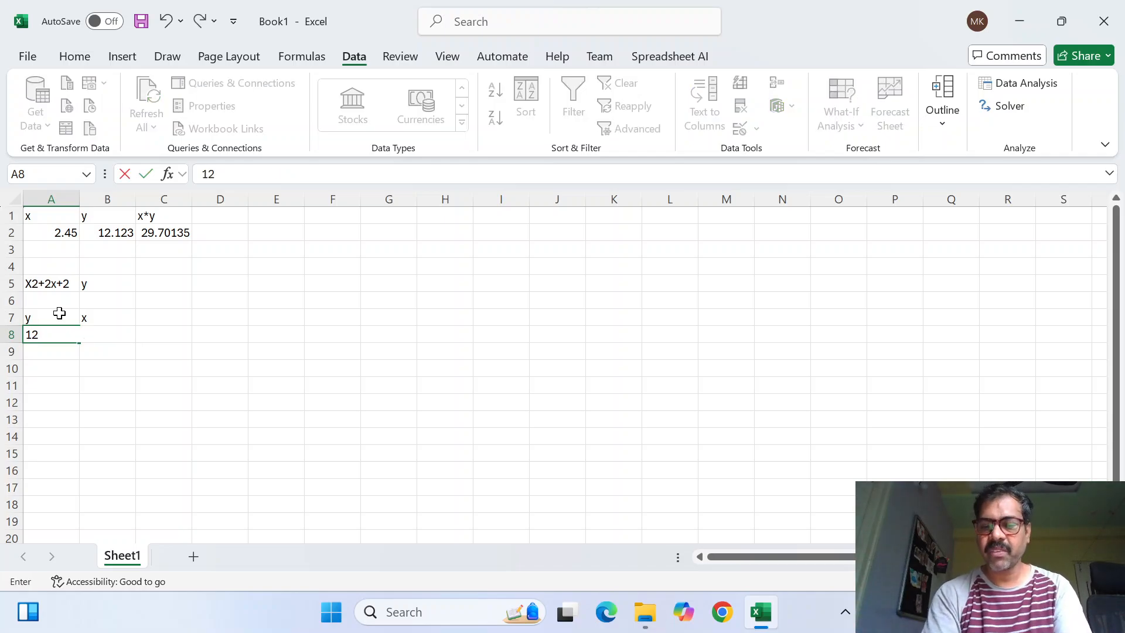
{"action": "type", "text": "."}
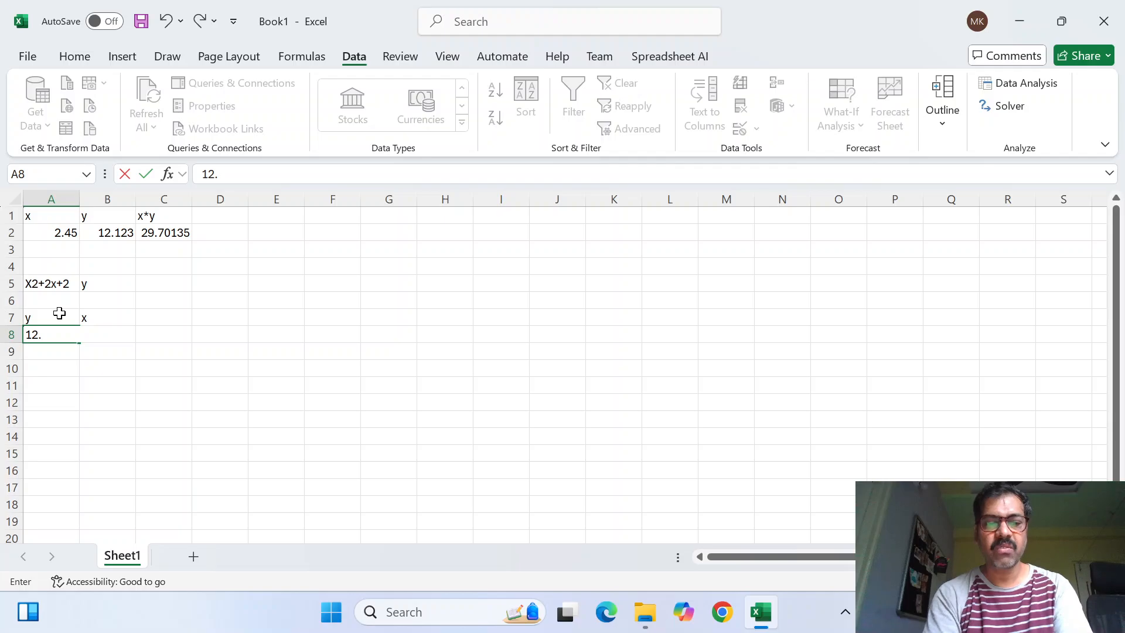
{"action": "type", "text": "321"}
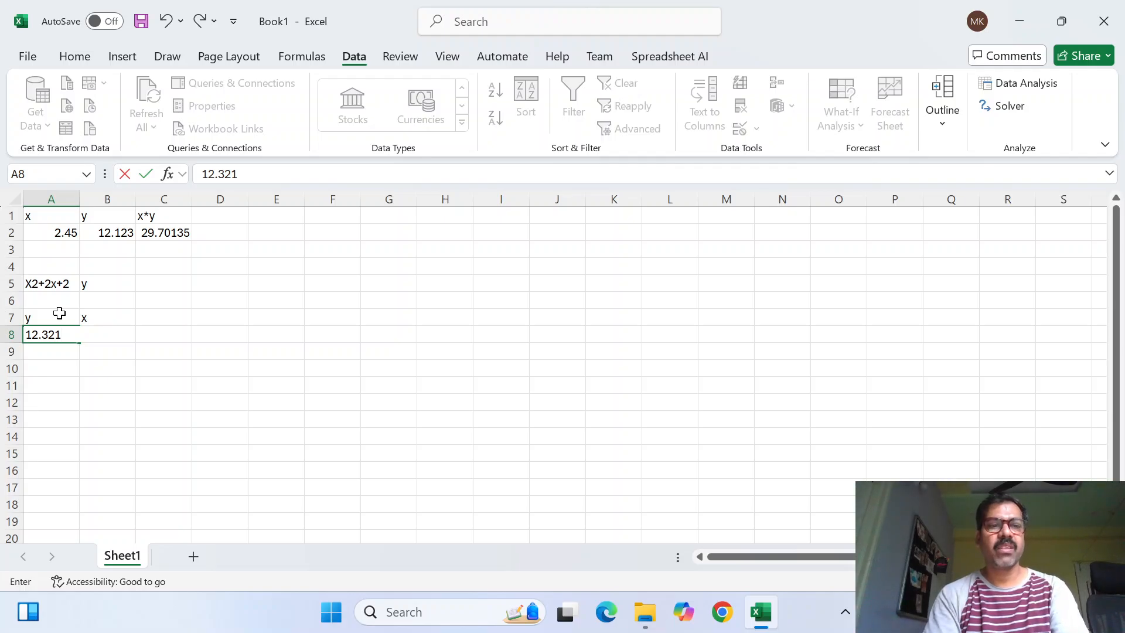
{"action": "key", "text": "Return"}
Try x as 3 in cell B8, and undo both this and the fixed value entered over the formula in A8
{"action": "key", "text": "Up"}
{"action": "key", "text": "Right"}
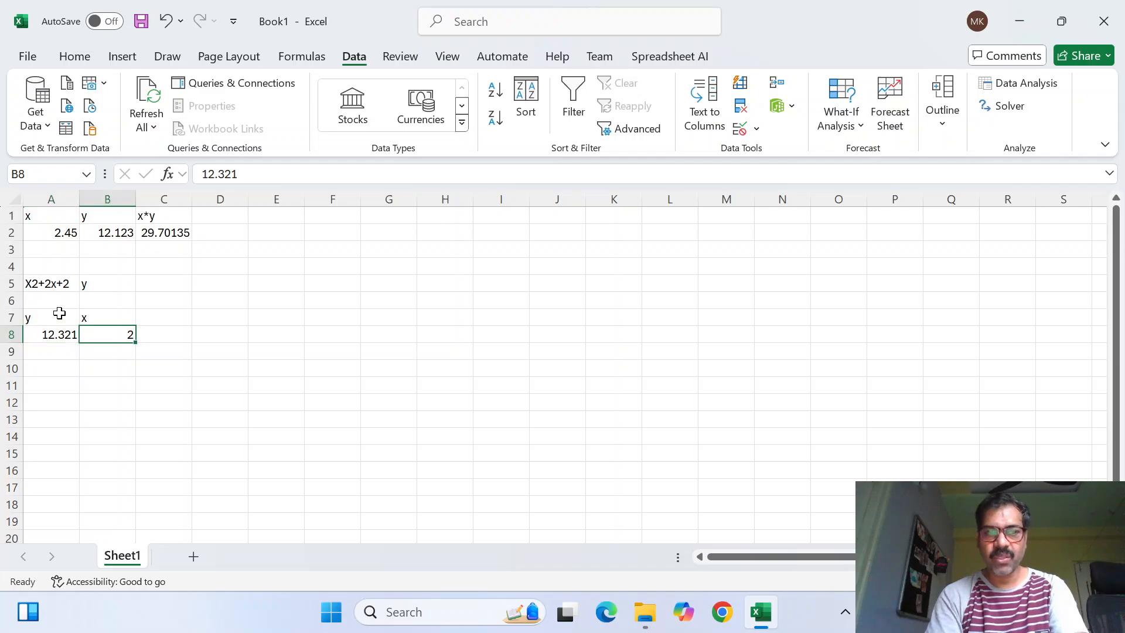
{"action": "key", "text": "Left"}
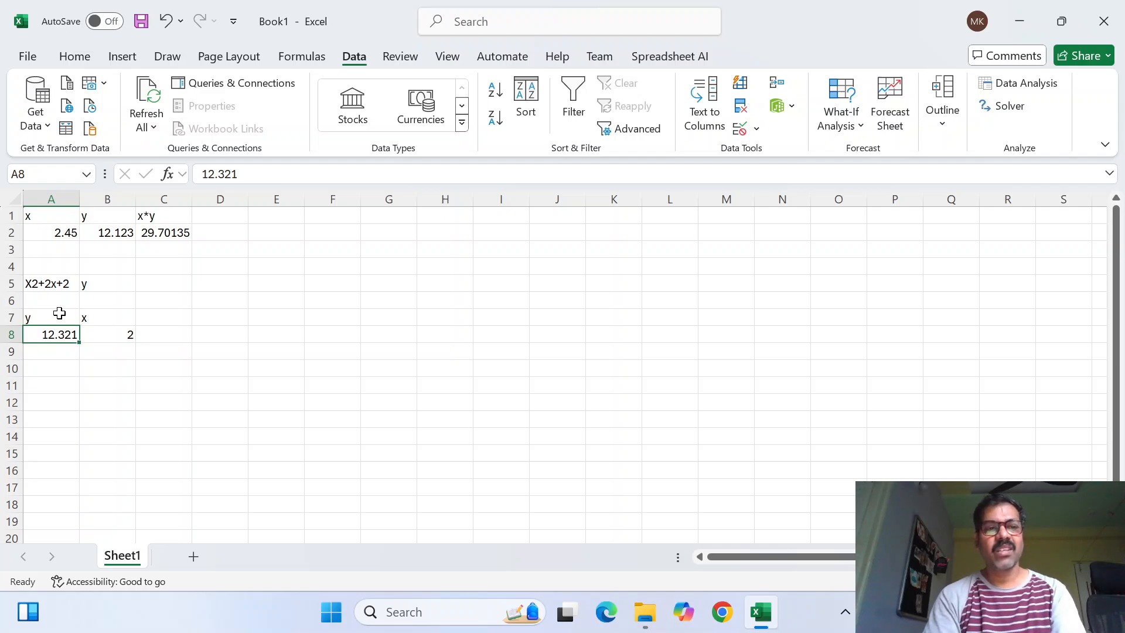
{"action": "key", "text": "Right"}
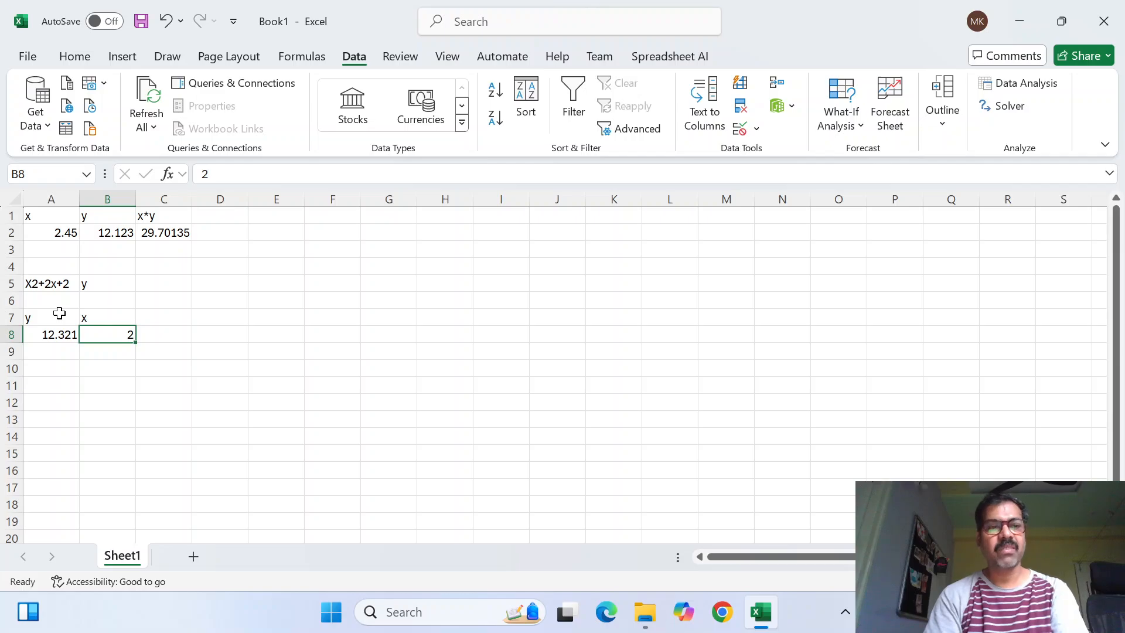
{"action": "type", "text": "3"}
{"action": "key", "text": "Return"}
{"action": "key", "text": "Up"}
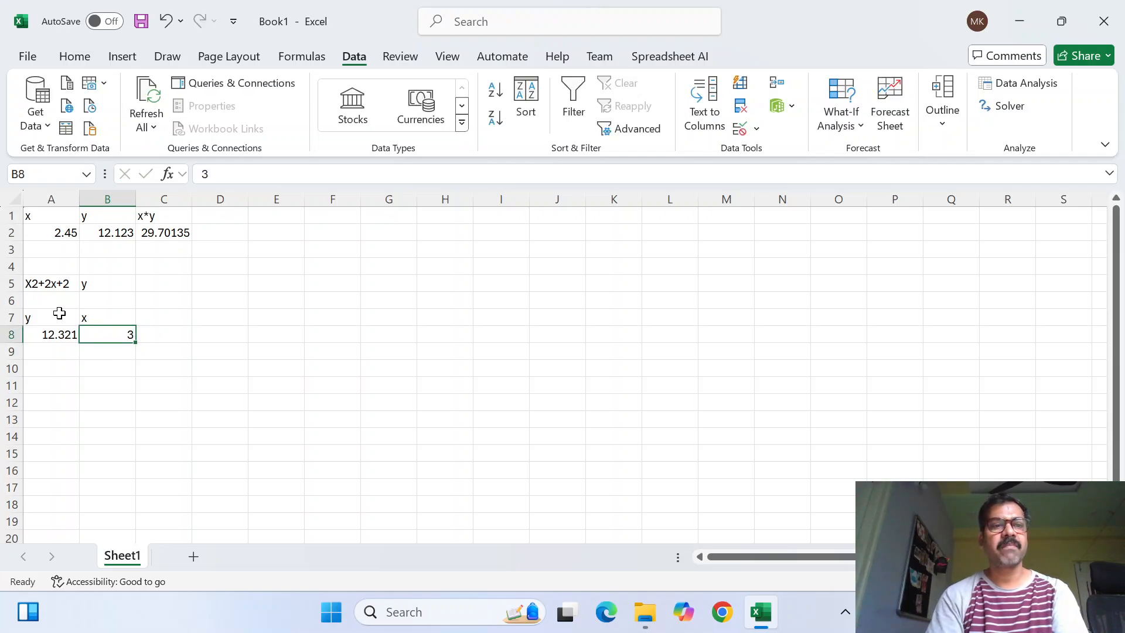
{"action": "key", "text": "Left"}
{"action": "key", "text": "ctrl+z"}
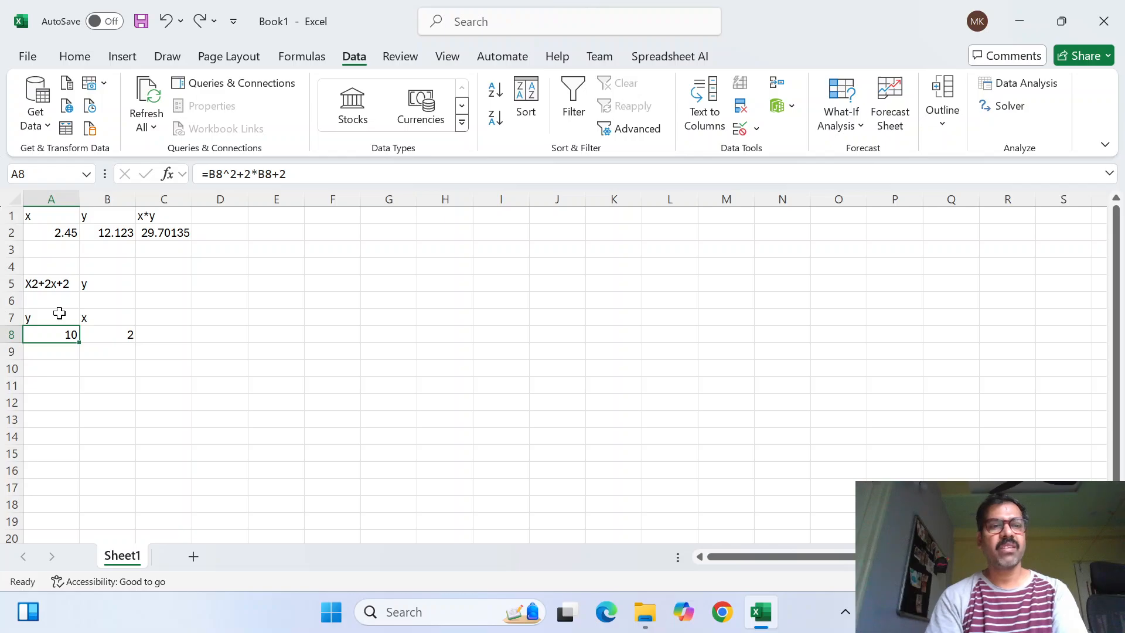
Set the x value in cell B8 to 3
{"action": "key", "text": "Right"}
{"action": "type", "text": "3"}
{"action": "key", "text": "Return"}
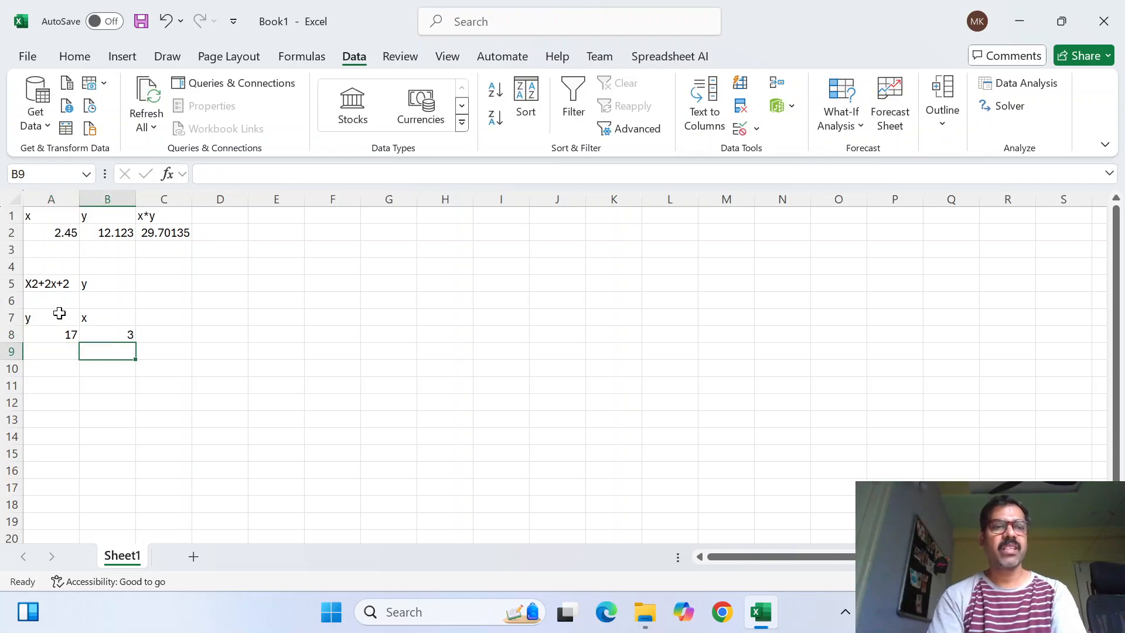
{"action": "key", "text": "Up"}
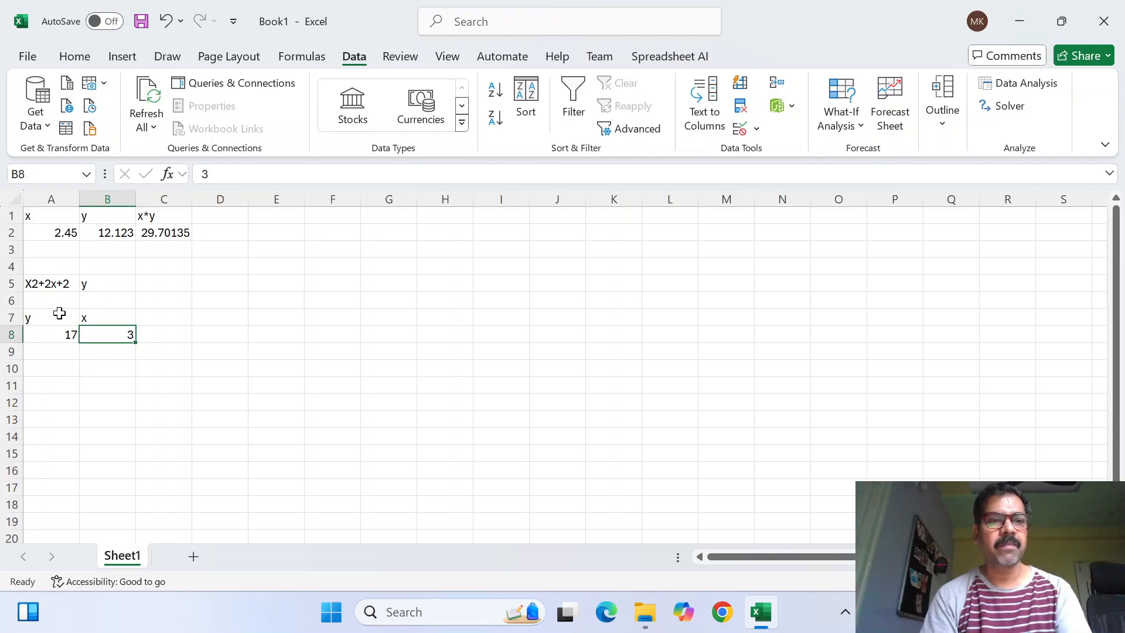
Enter the target y value 12.321 as a note in cell D8
{"action": "key", "text": "Left"}
{"action": "key", "text": "Right"}
{"action": "key", "text": "Right"}
{"action": "key", "text": "Right"}
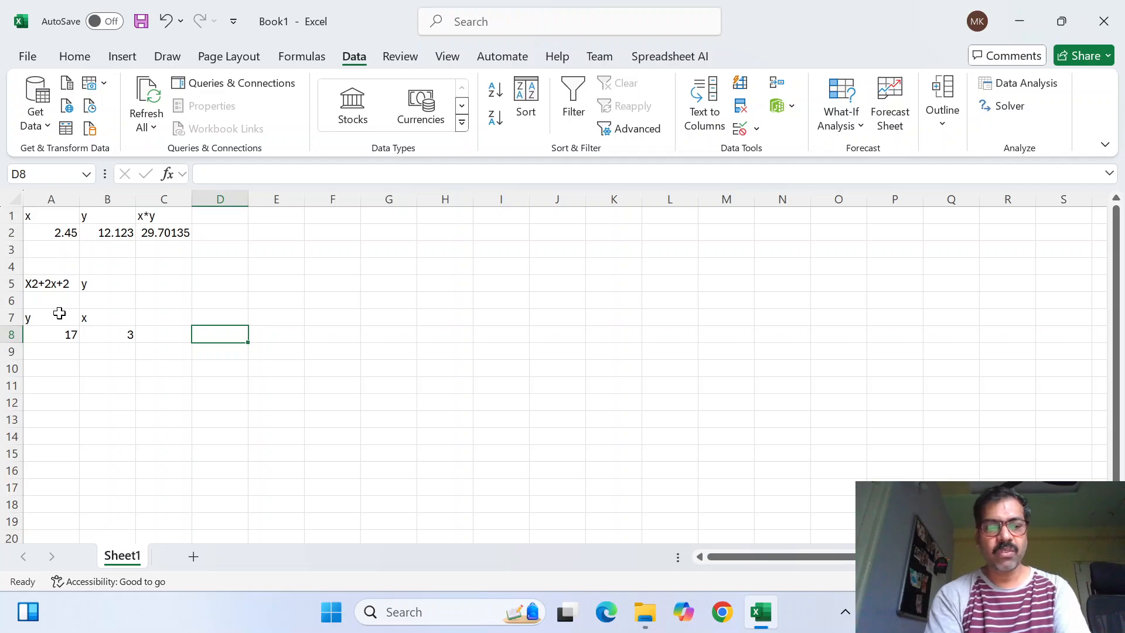
{"action": "type", "text": "12."}
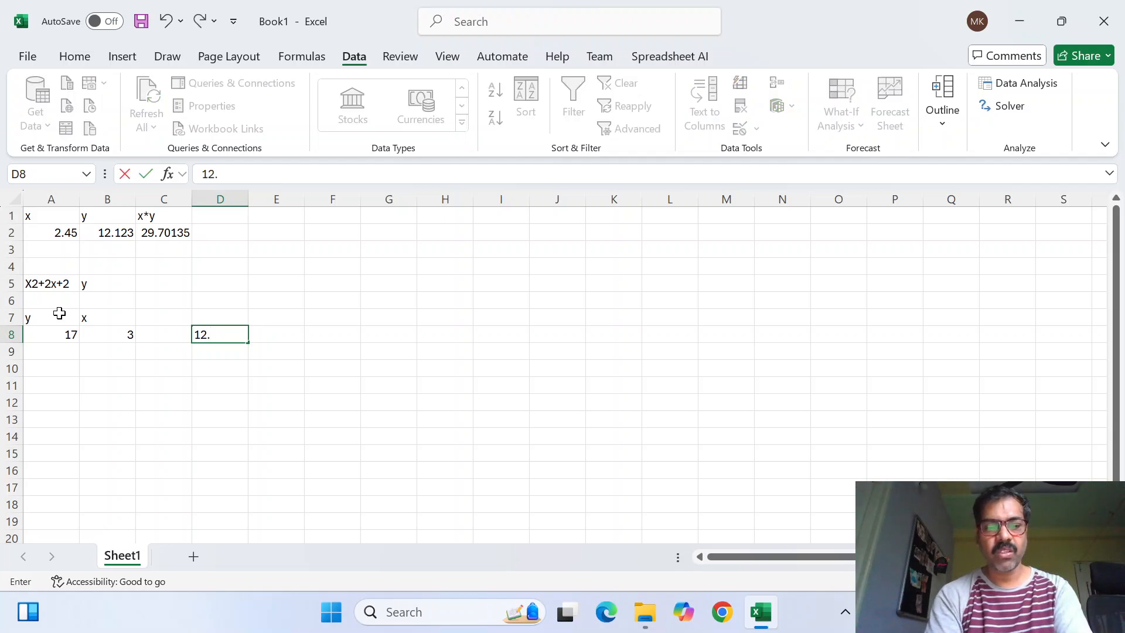
{"action": "type", "text": "321"}
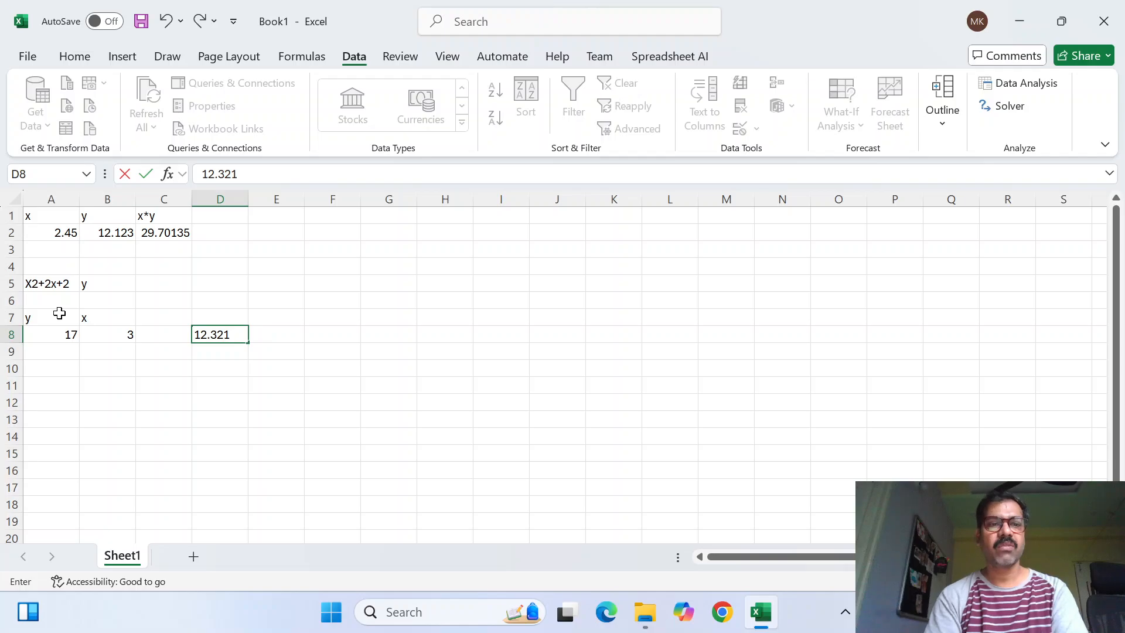
{"action": "key", "text": "Return"}
{"action": "key", "text": "Up"}
{"action": "key", "text": "Up"}
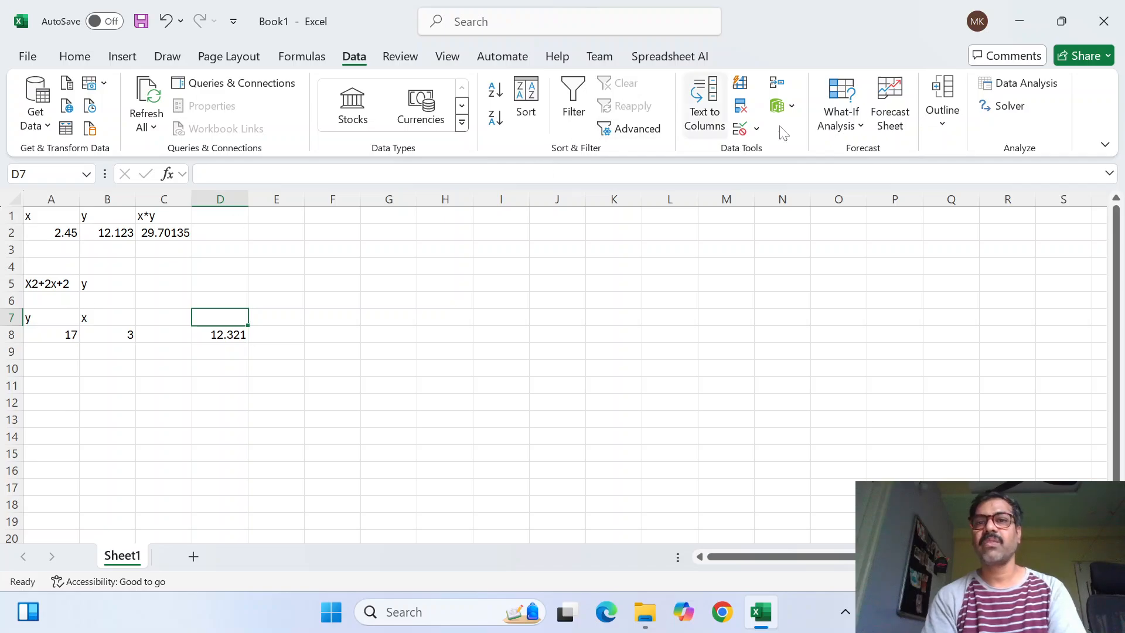
Run Goal Seek to bring cell A8 to 12.321 by changing cell B8, and discard the solution
{"action": "left_click", "coordinate": [841, 125]}
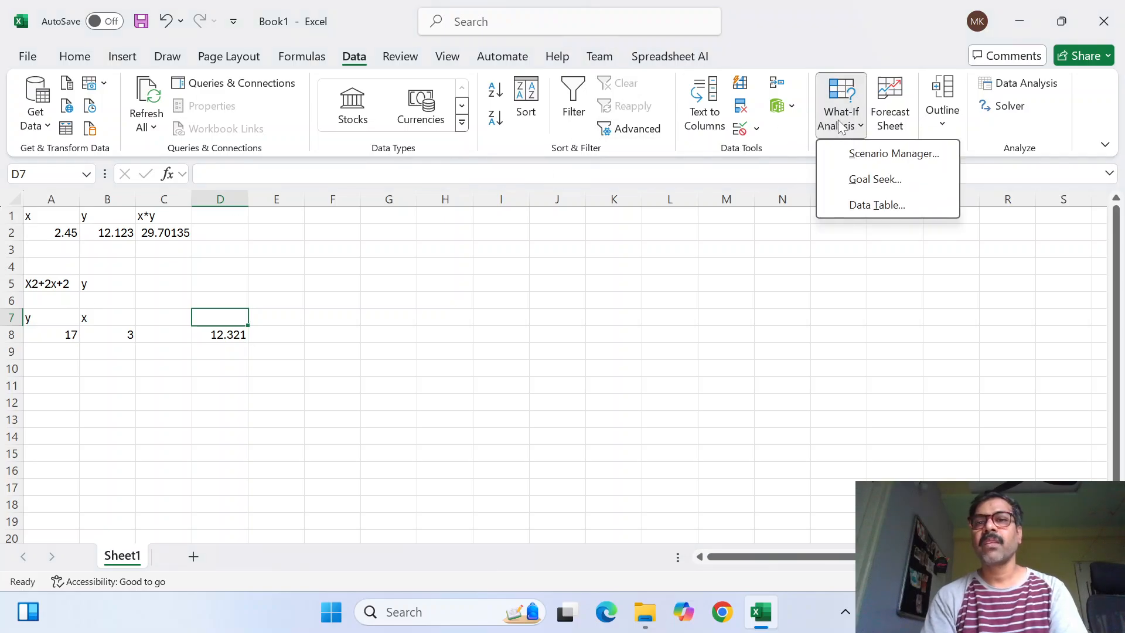
{"action": "left_click", "coordinate": [877, 184]}
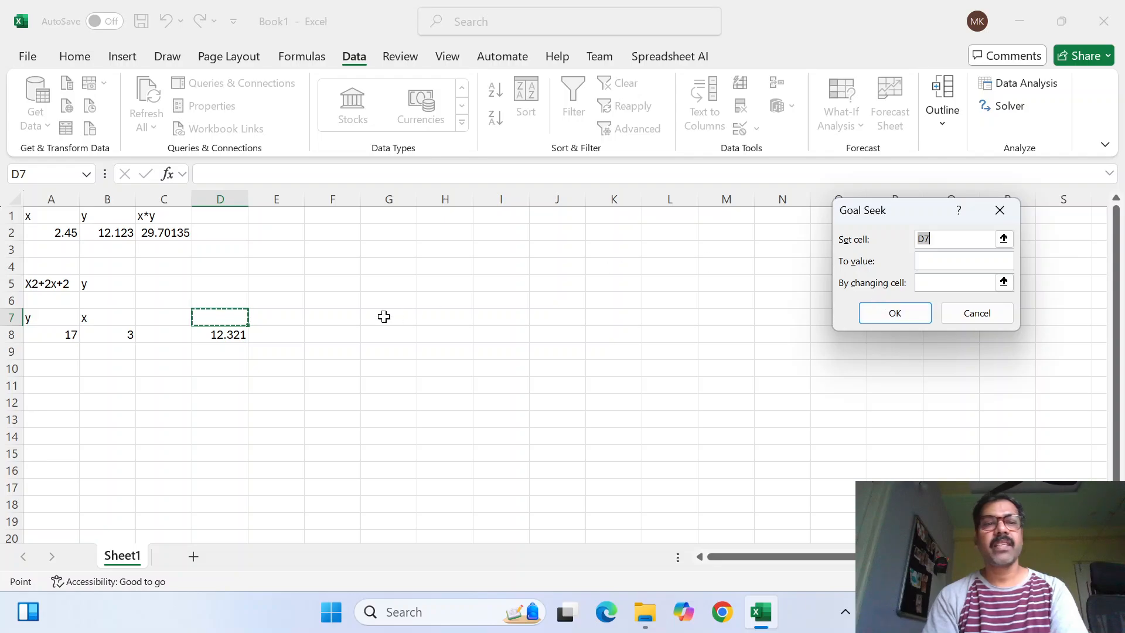
{"action": "left_click", "coordinate": [61, 338]}
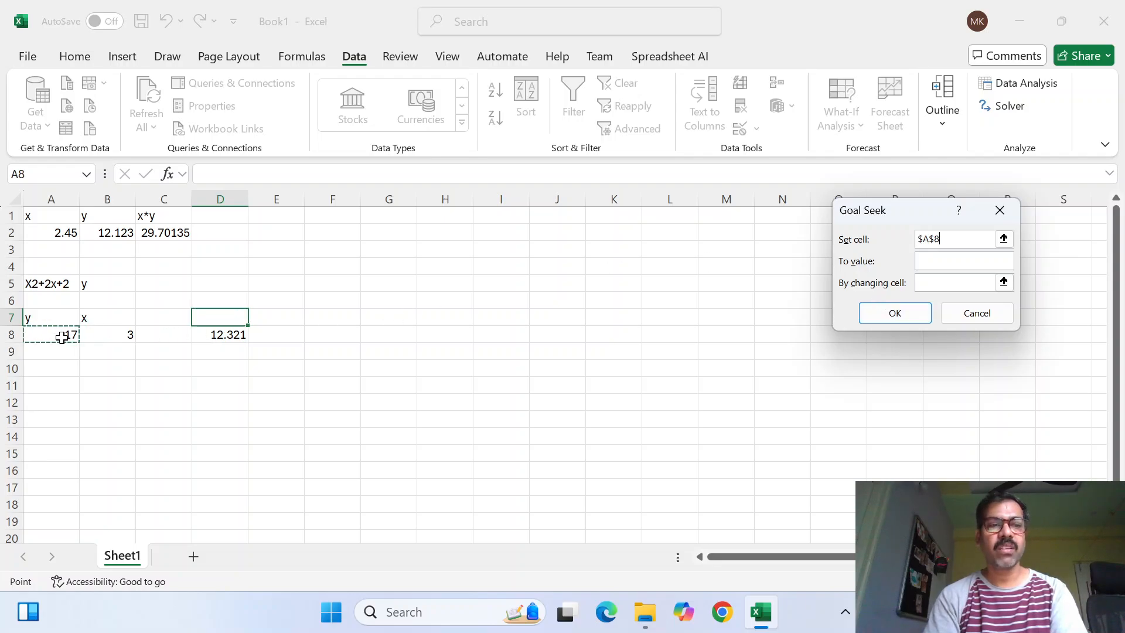
{"action": "left_click", "coordinate": [943, 261]}
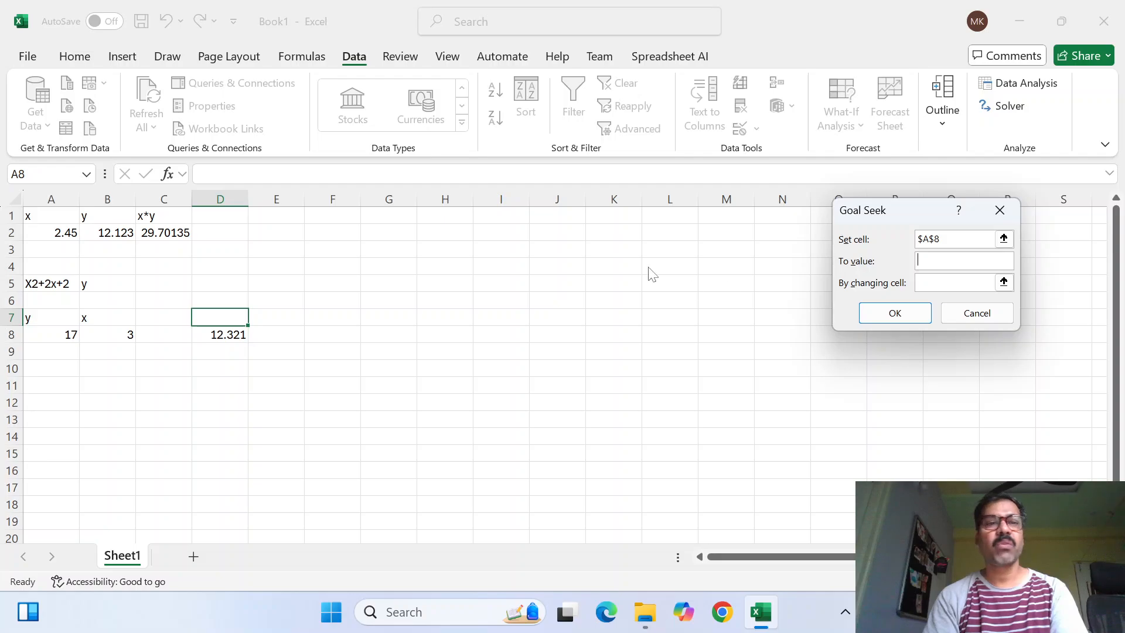
{"action": "type", "text": "12"}
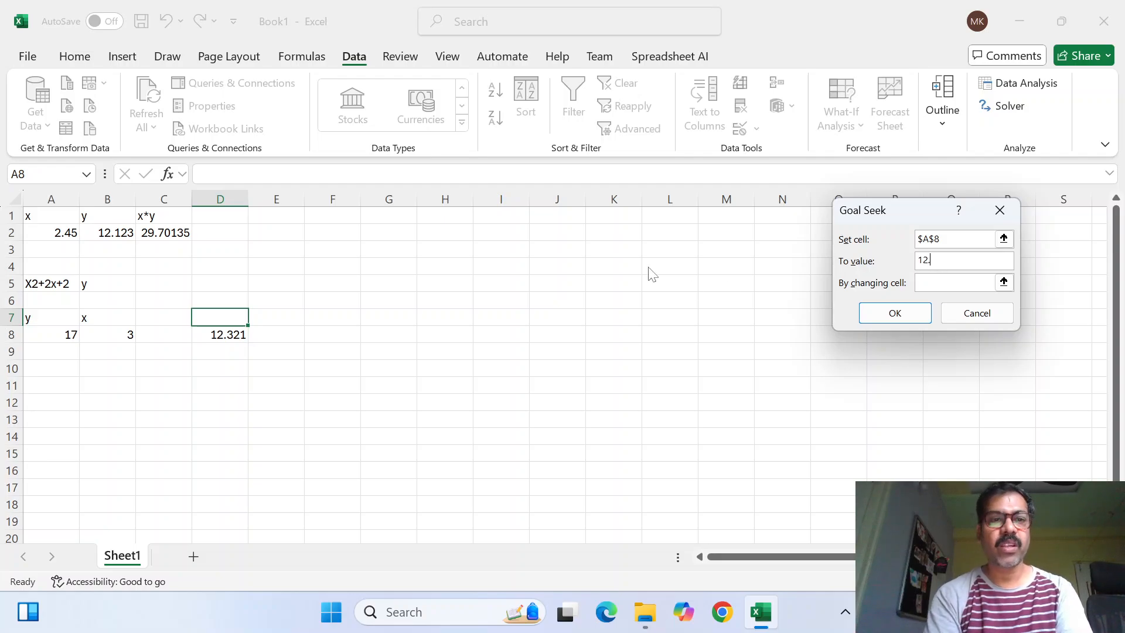
{"action": "type", "text": ".321"}
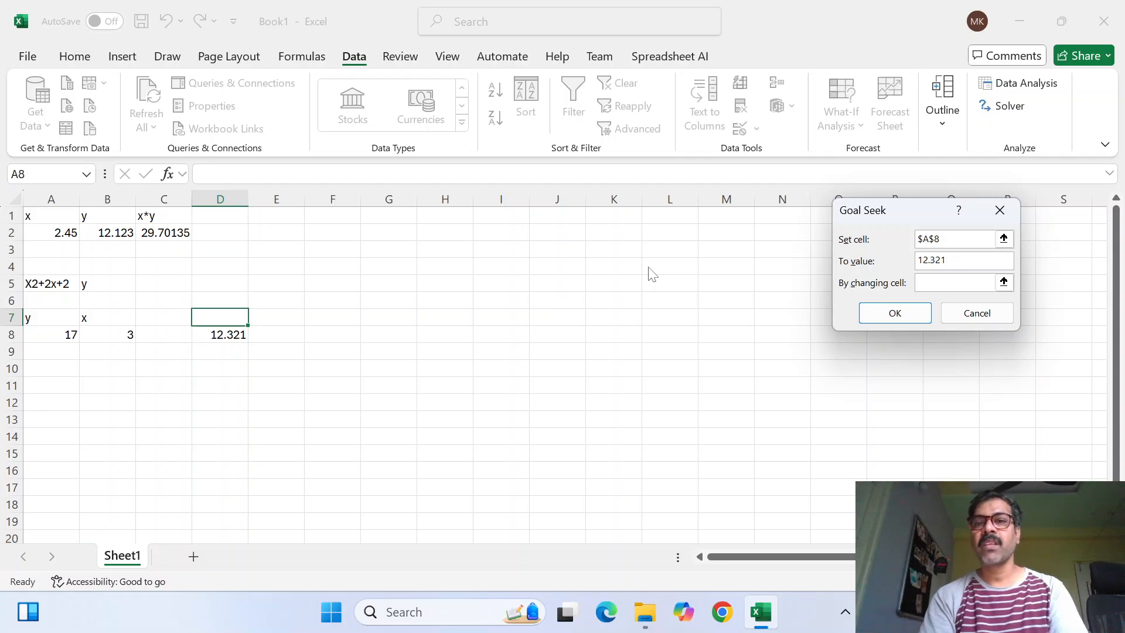
{"action": "left_click", "coordinate": [949, 283]}
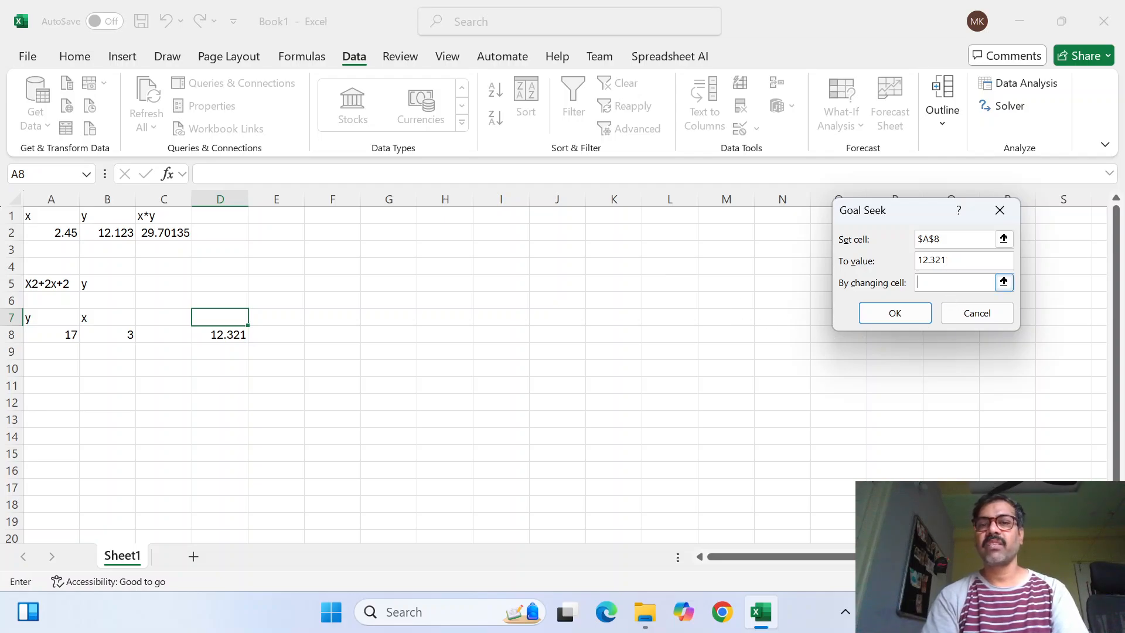
{"action": "left_click", "coordinate": [117, 332]}
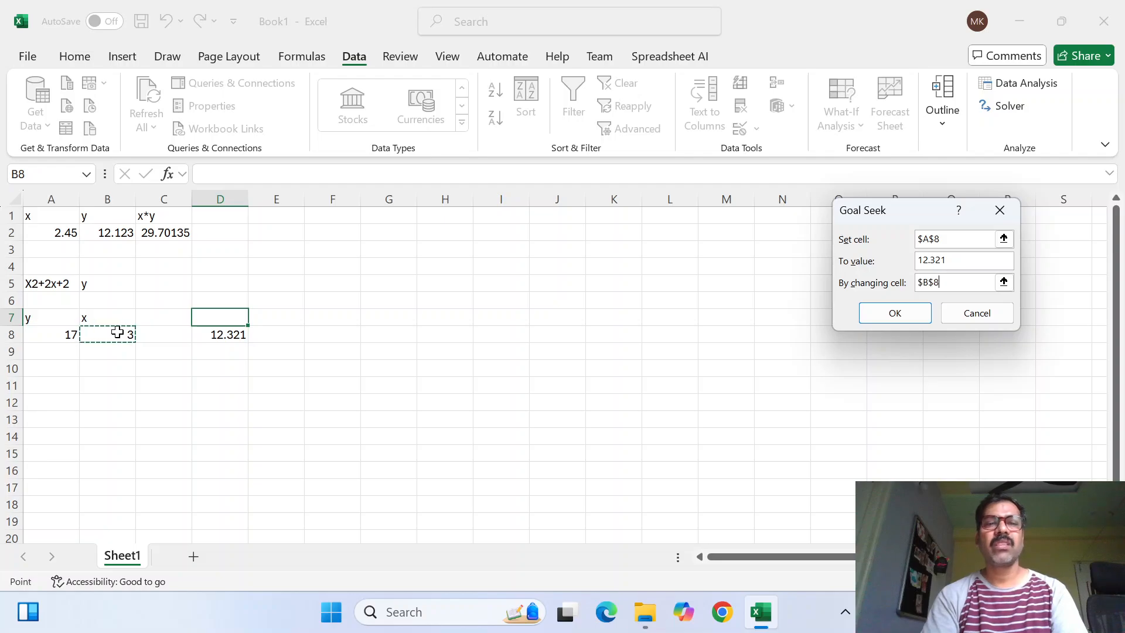
{"action": "left_click", "coordinate": [887, 317]}
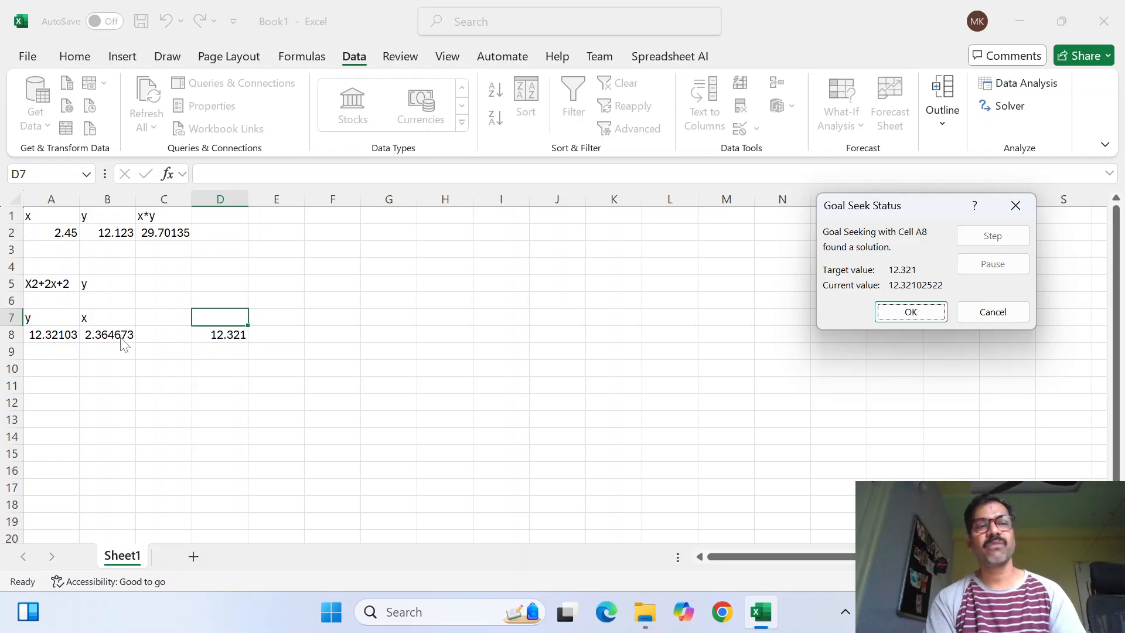
{"action": "left_click", "coordinate": [1000, 305]}
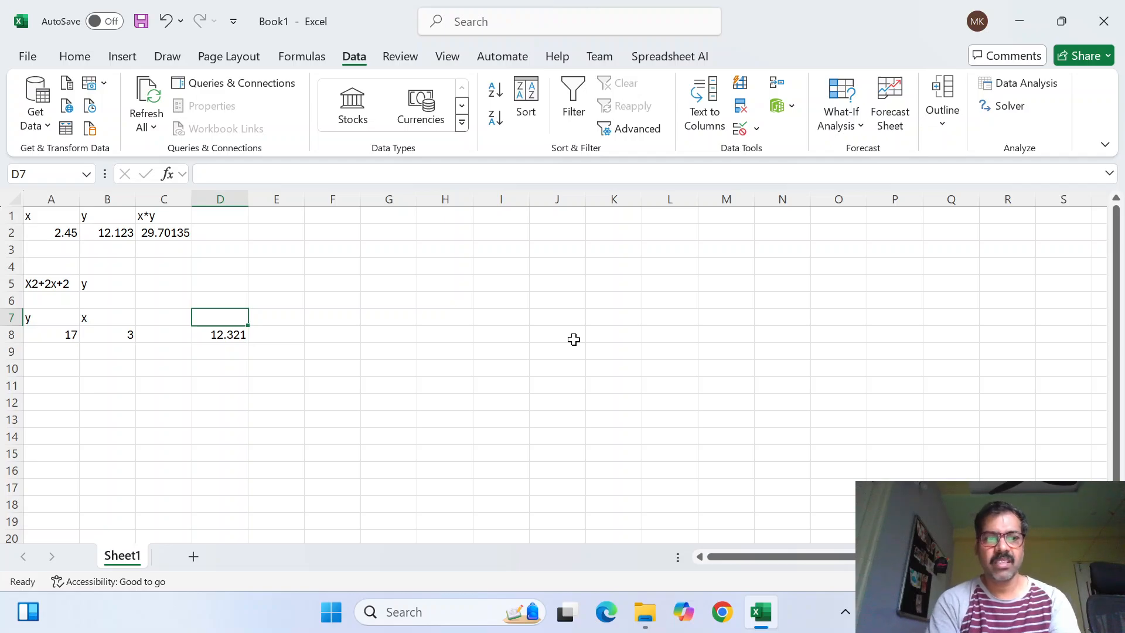
Add a new worksheet and enter the labels p, q, z and e in cells A1 to A4
{"action": "left_click", "coordinate": [197, 558]}
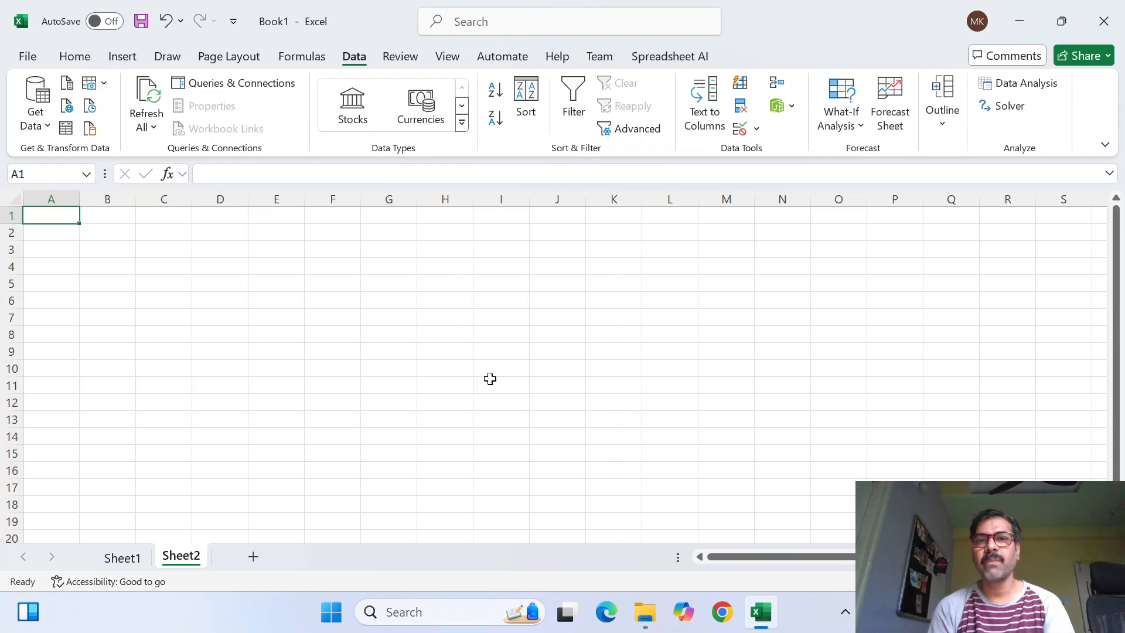
{"action": "type", "text": "p"}
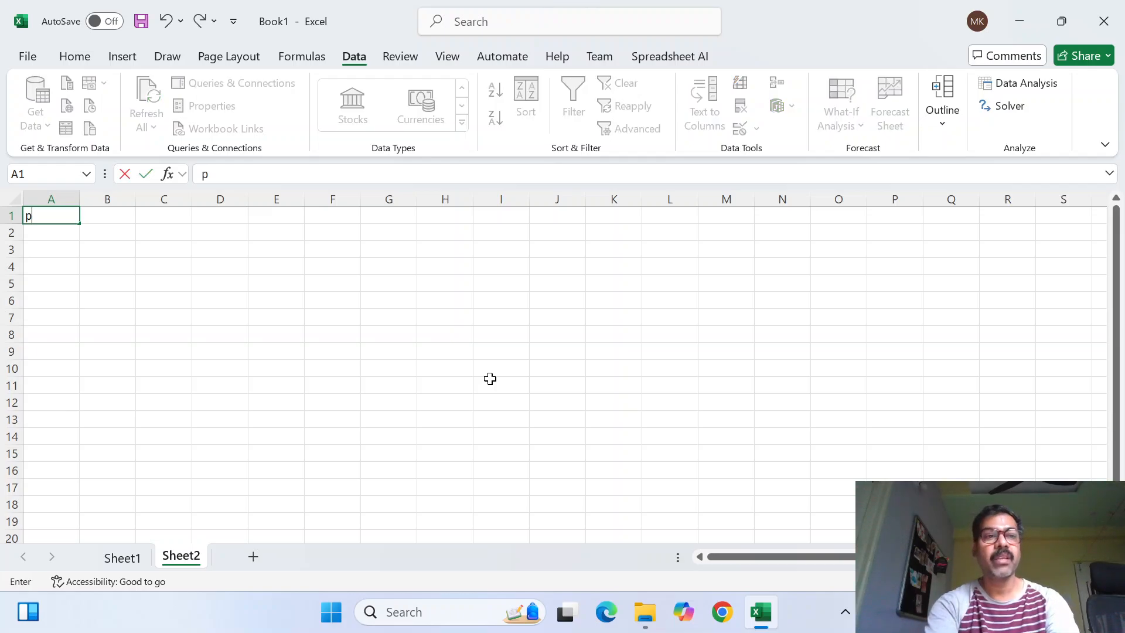
{"action": "key", "text": "Return"}
{"action": "type", "text": "q"}
{"action": "key", "text": "Return"}
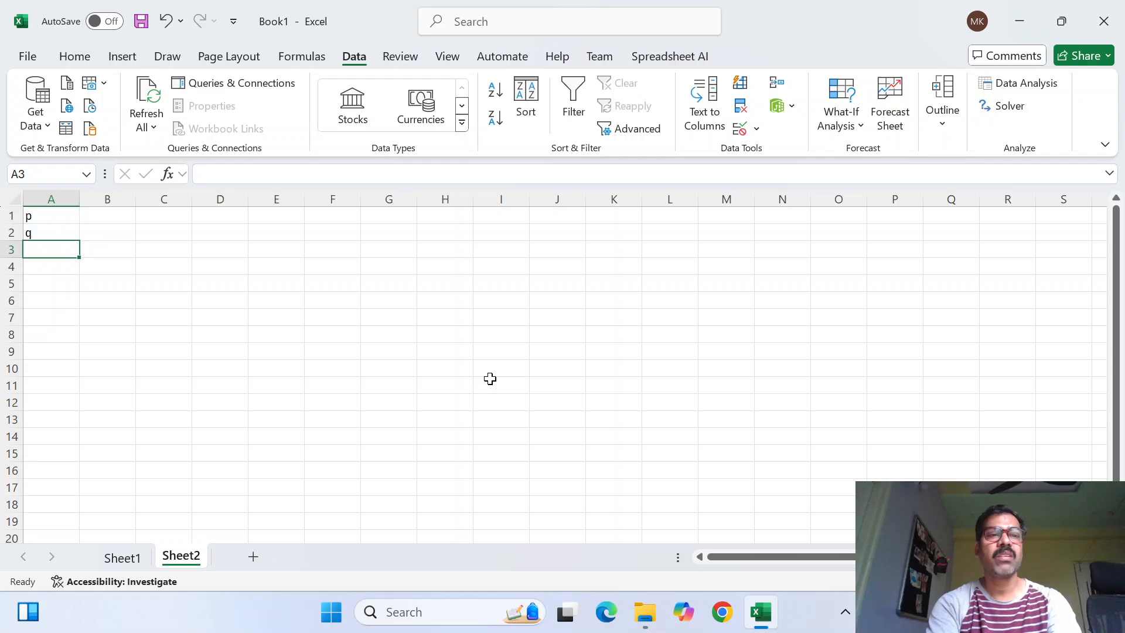
{"action": "type", "text": "z"}
{"action": "key", "text": "Return"}
{"action": "type", "text": "e"}
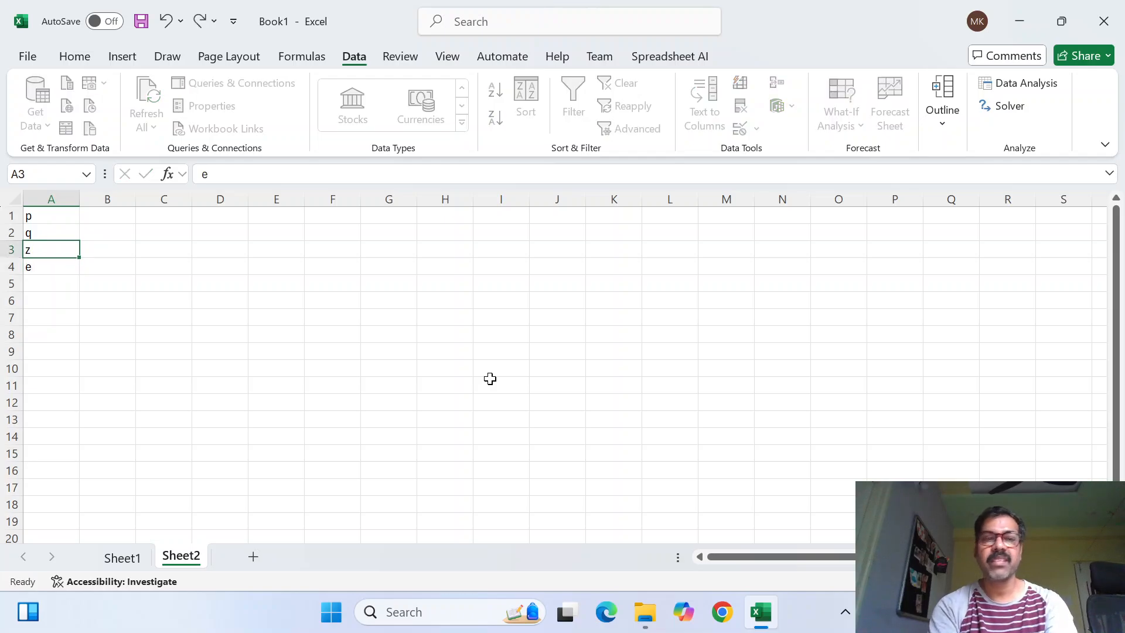
{"action": "key", "text": "Up"}
{"action": "key", "text": "Up"}
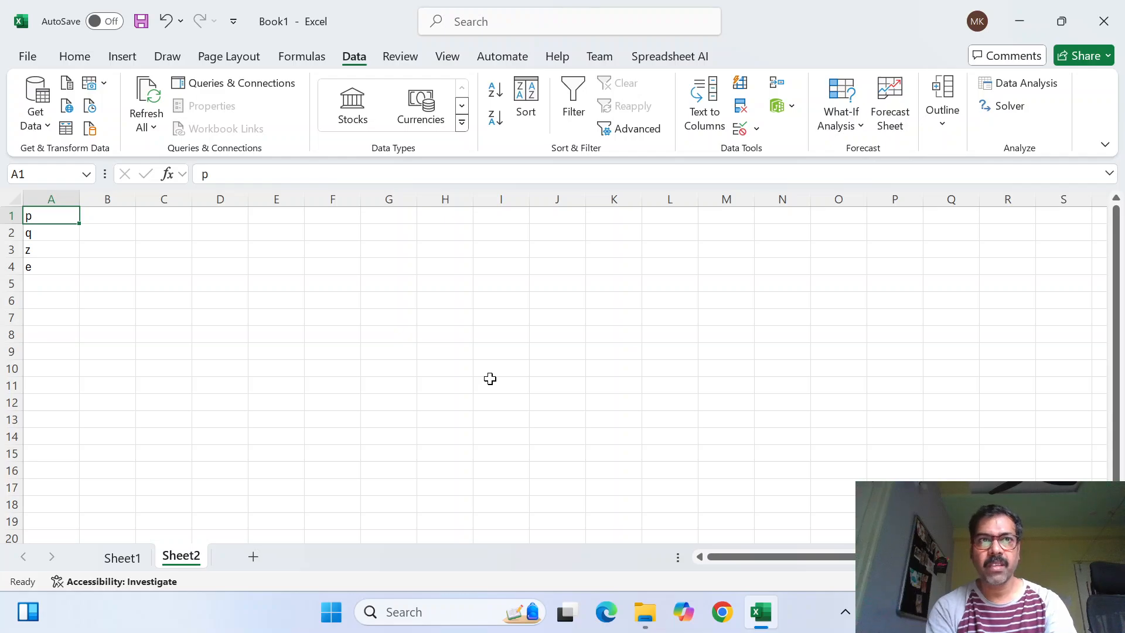
Enter 0.05 as the e value in cell B4
{"action": "key", "text": "Down"}
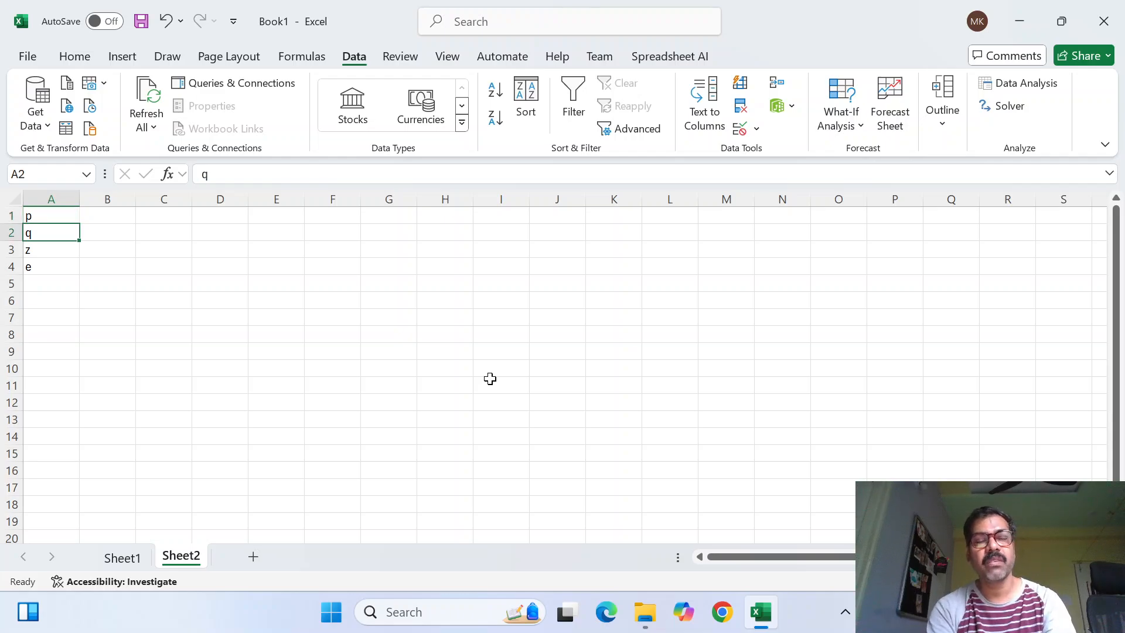
{"action": "key", "text": "Down"}
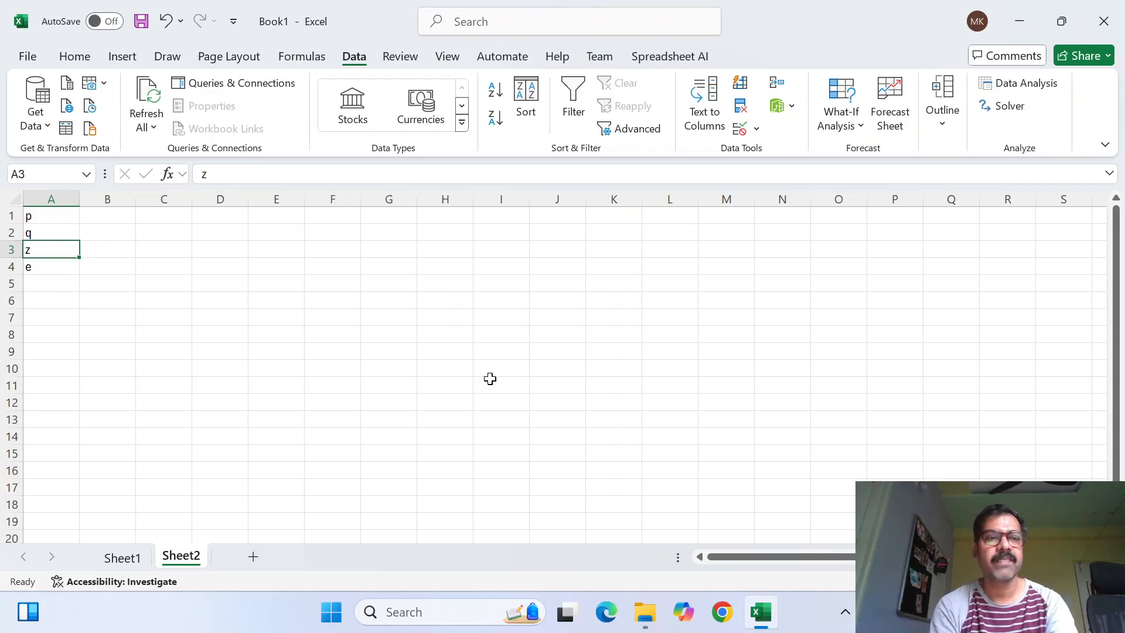
{"action": "key", "text": "Down"}
{"action": "key", "text": "Right"}
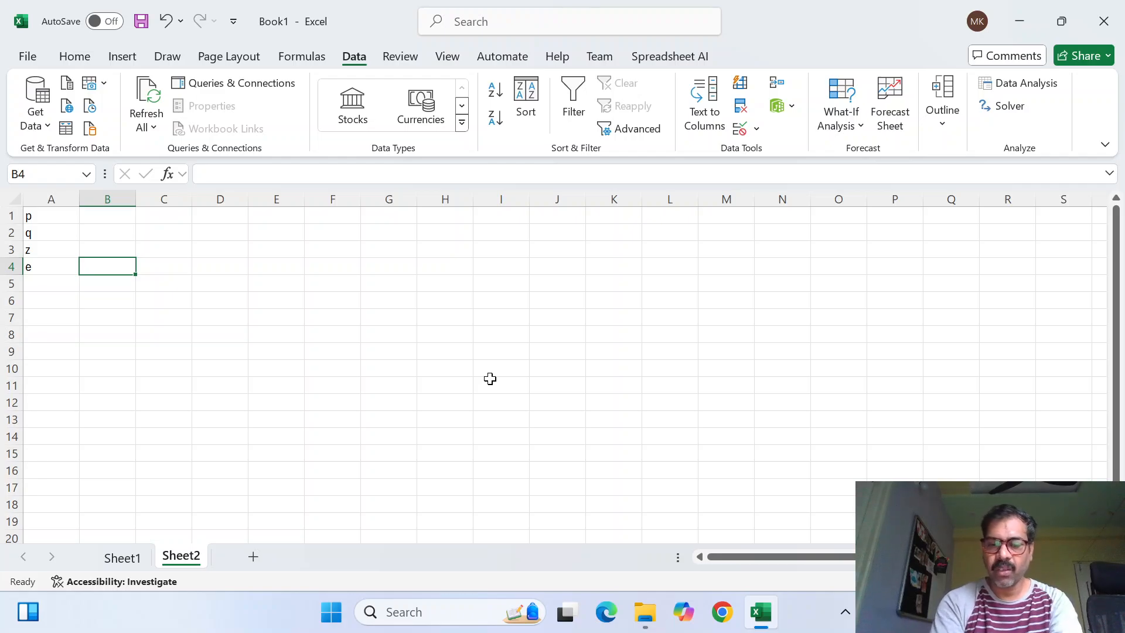
{"action": "type", "text": "0.0"}
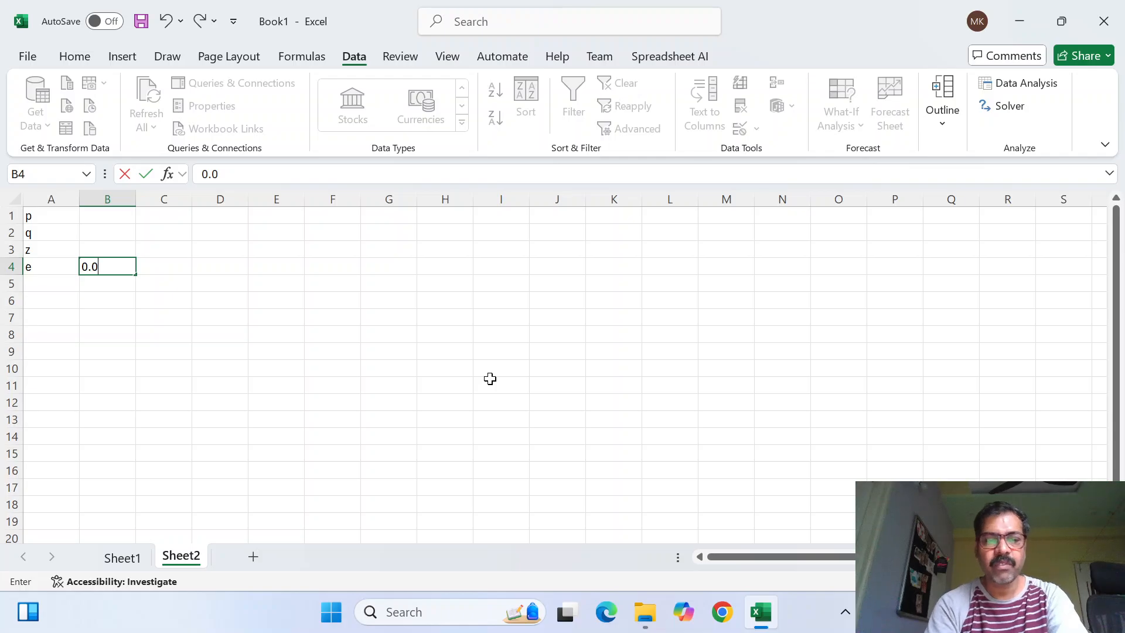
{"action": "type", "text": "5"}
{"action": "key", "text": "Return"}
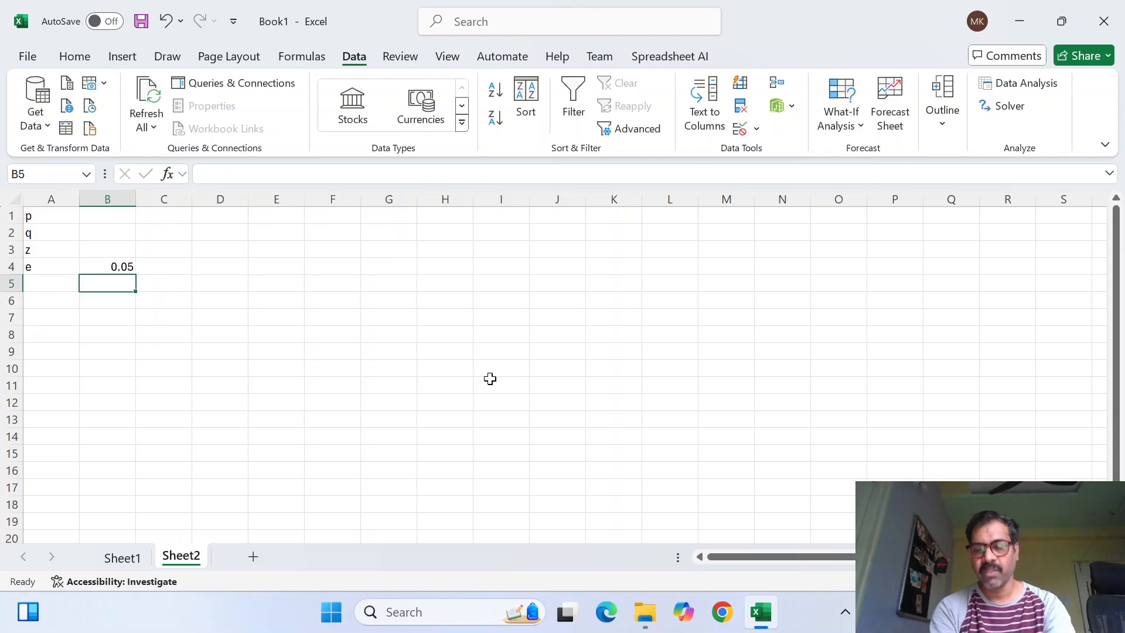
Enter 1.96 as the z value in cell B3
{"action": "key", "text": "Up"}
{"action": "key", "text": "Up"}
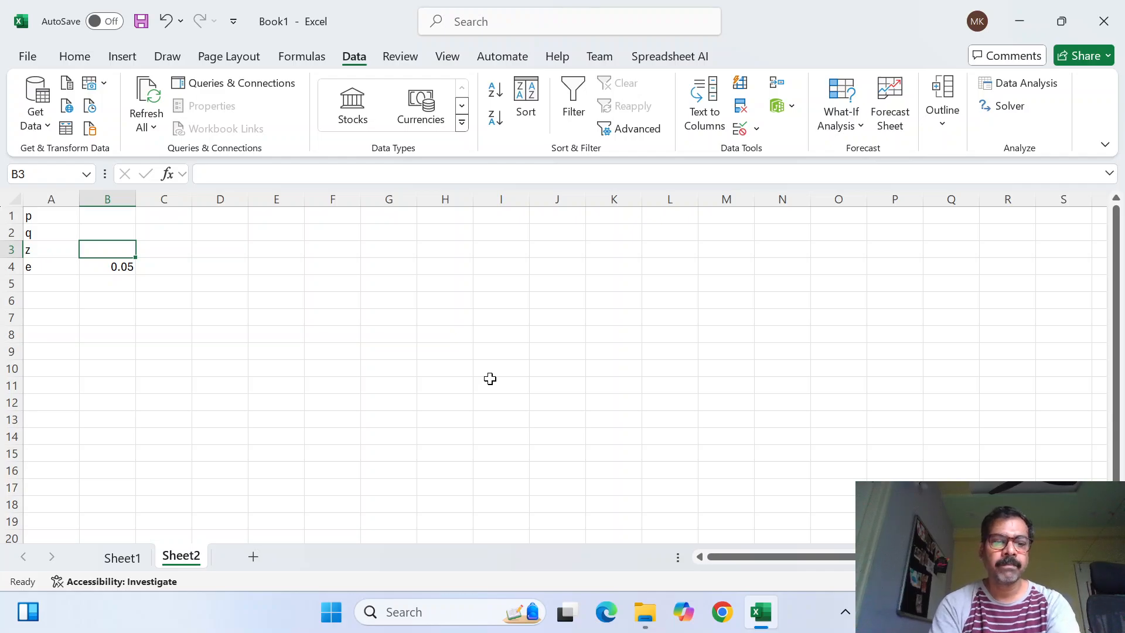
{"action": "type", "text": "1"}
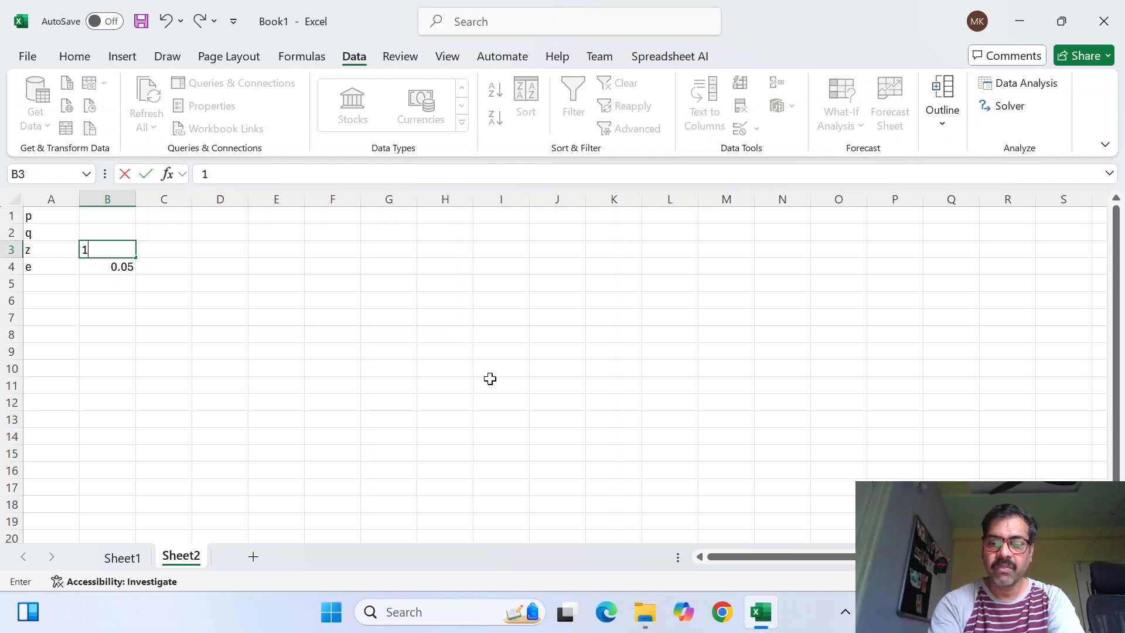
{"action": "type", "text": ".96"}
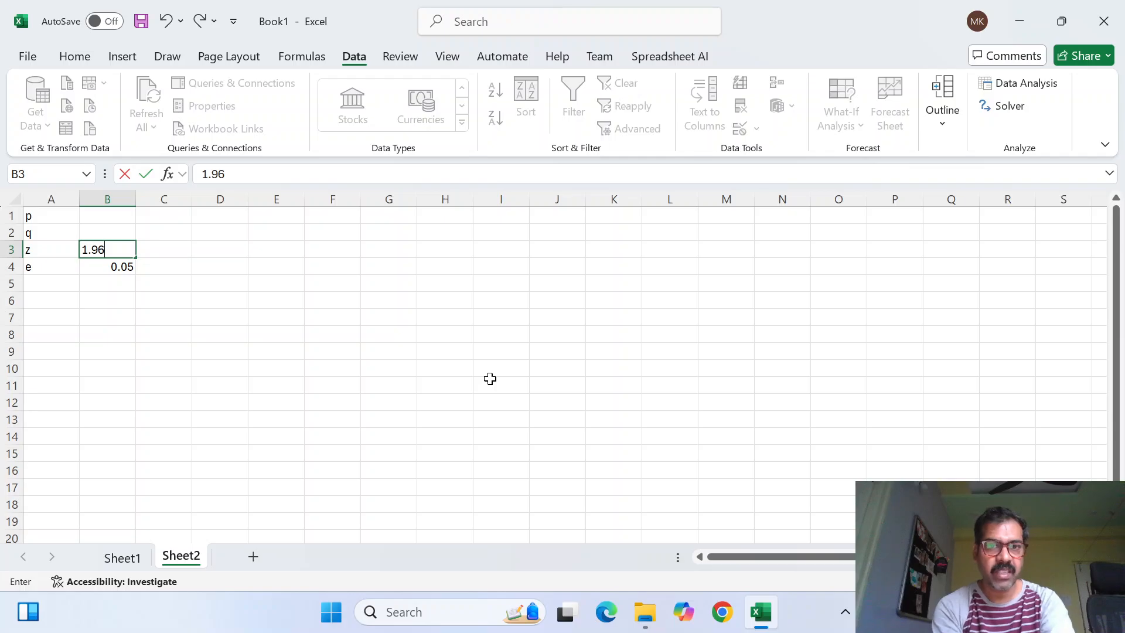
{"action": "key", "text": "Up"}
{"action": "key", "text": "Up"}
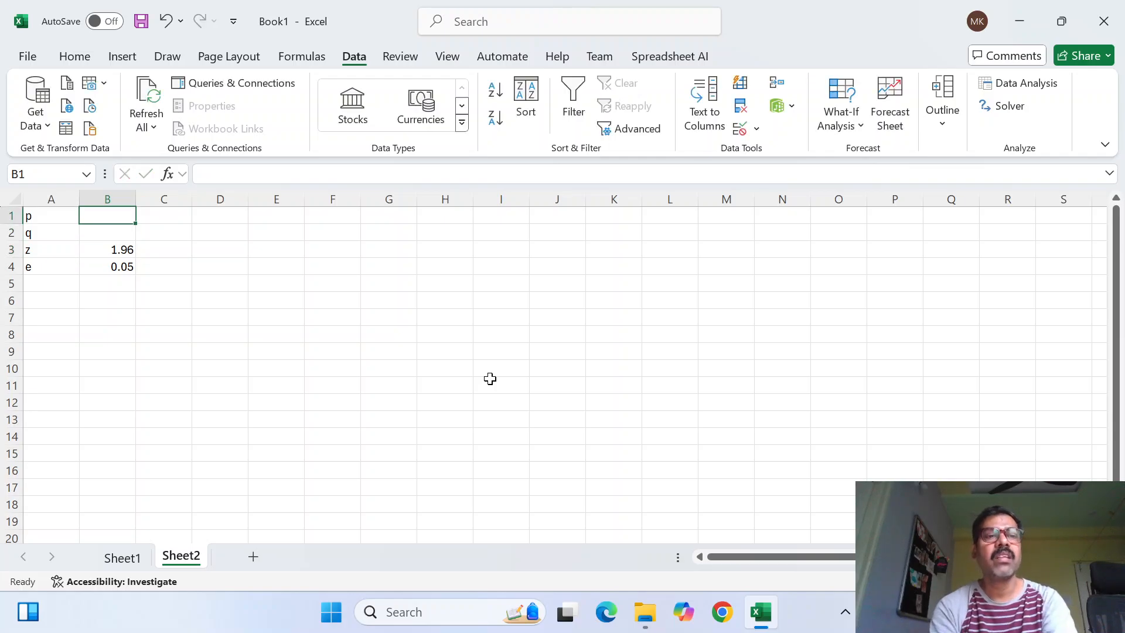
Enter 0.5 for both p and q in cells B1 and B2
{"action": "type", "text": "0."}
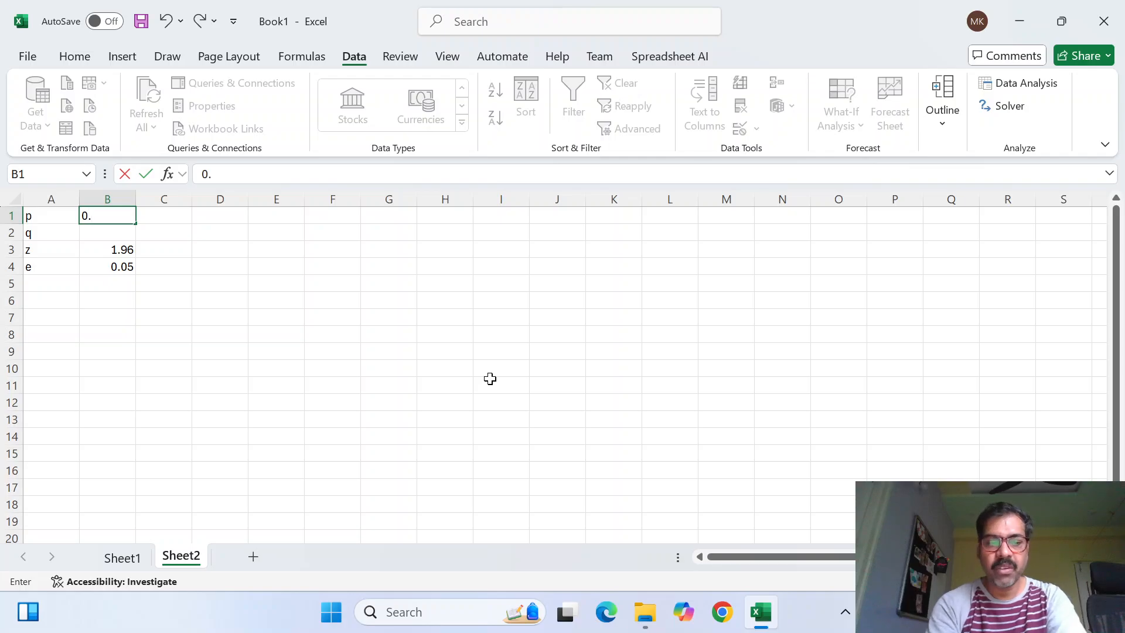
{"action": "type", "text": "5"}
{"action": "key", "text": "Return"}
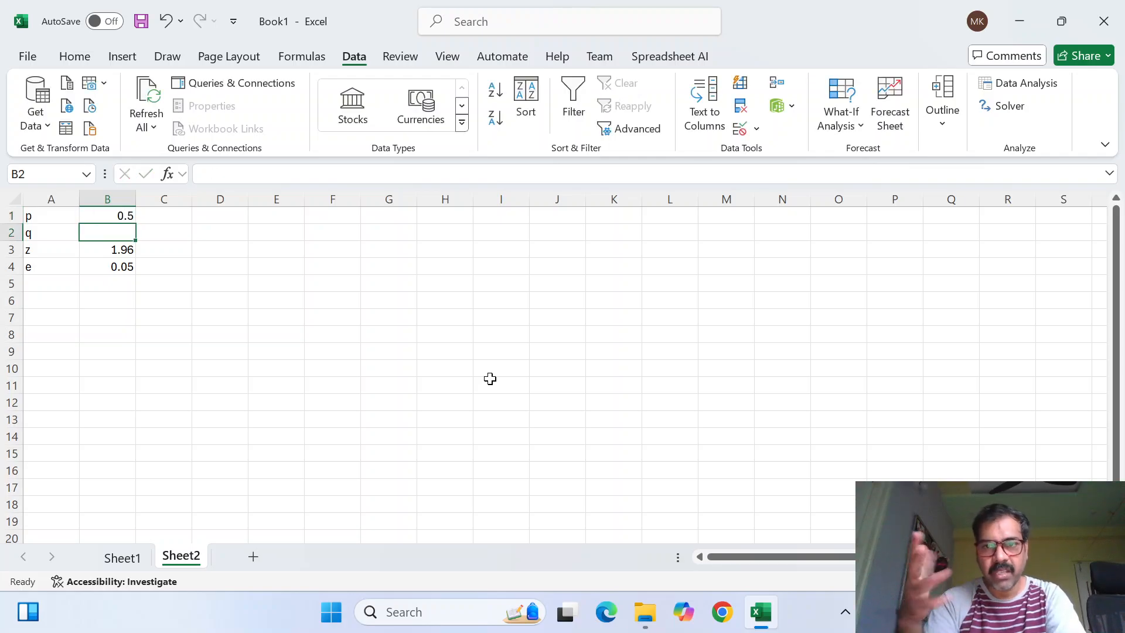
{"action": "type", "text": "0."}
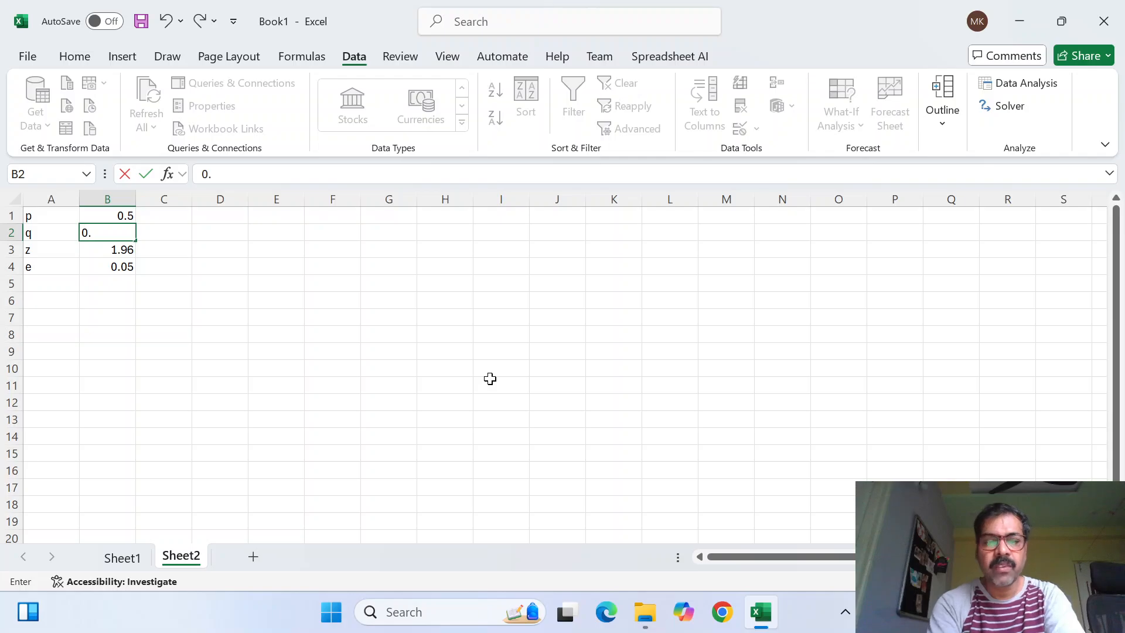
{"action": "type", "text": "5"}
{"action": "key", "text": "Return"}
{"action": "key", "text": "Up"}
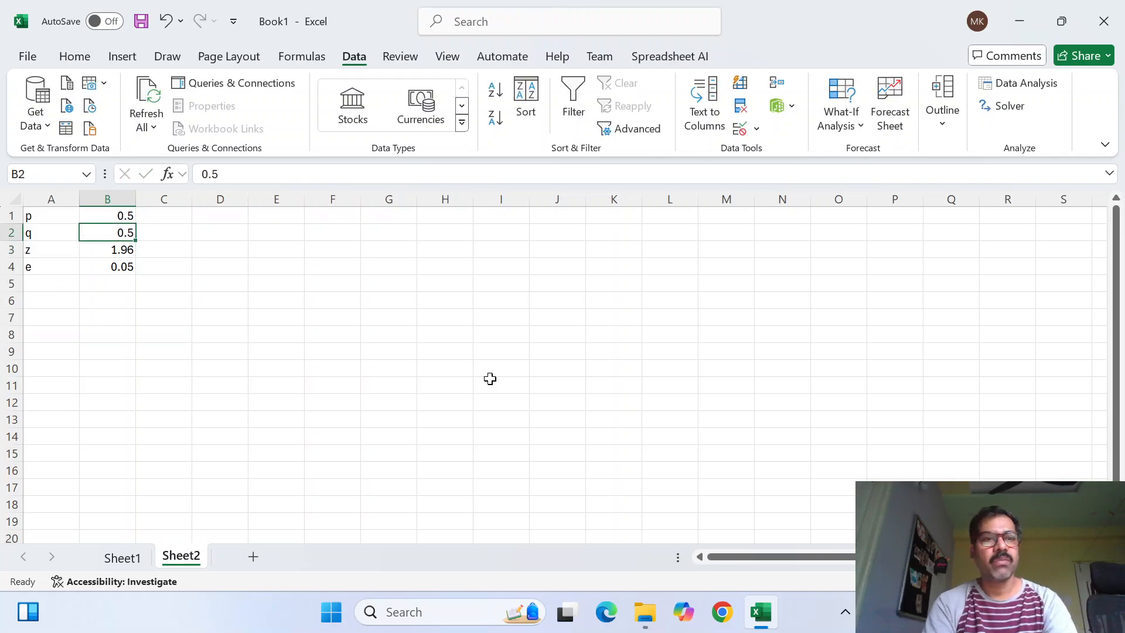
{"action": "key", "text": "Up"}
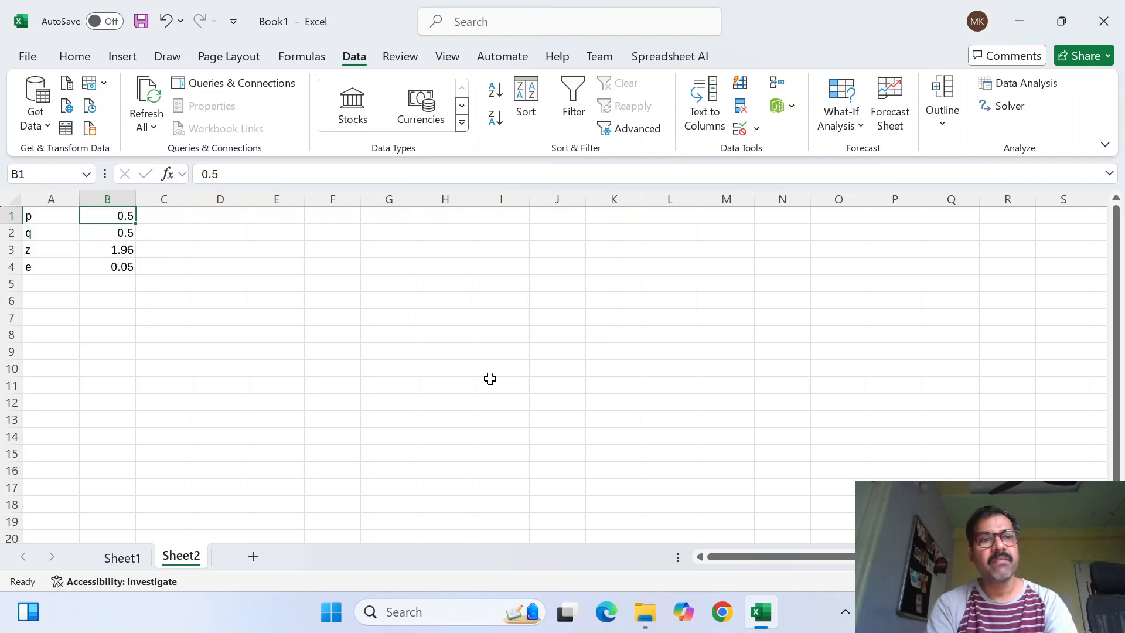
Enter the label n in cell A6, leaving row 5 blank below the parameters
{"action": "key", "text": "Down"}
{"action": "key", "text": "Down"}
{"action": "key", "text": "Down"}
{"action": "key", "text": "Down"}
{"action": "key", "text": "Down"}
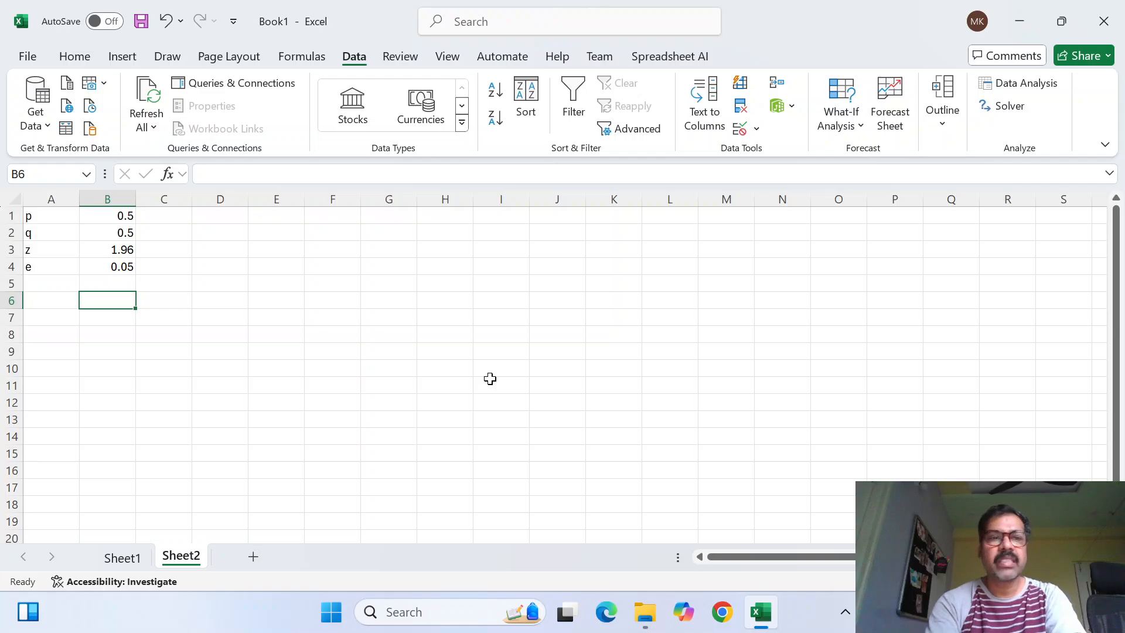
{"action": "key", "text": "Left"}
{"action": "type", "text": "n"}
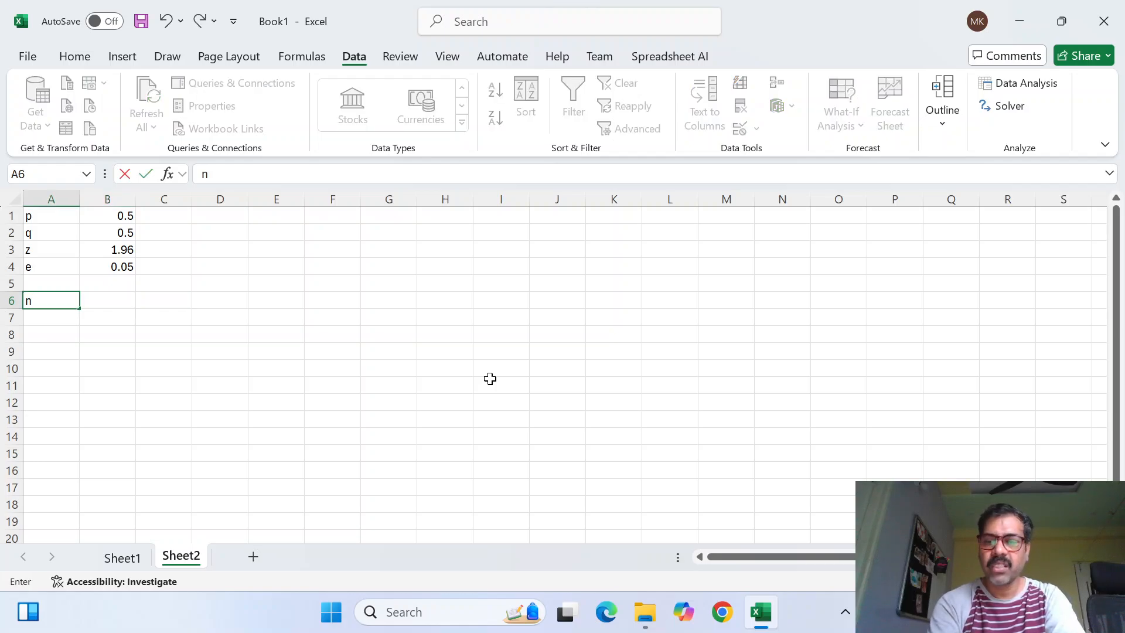
{"action": "key", "text": "Tab"}
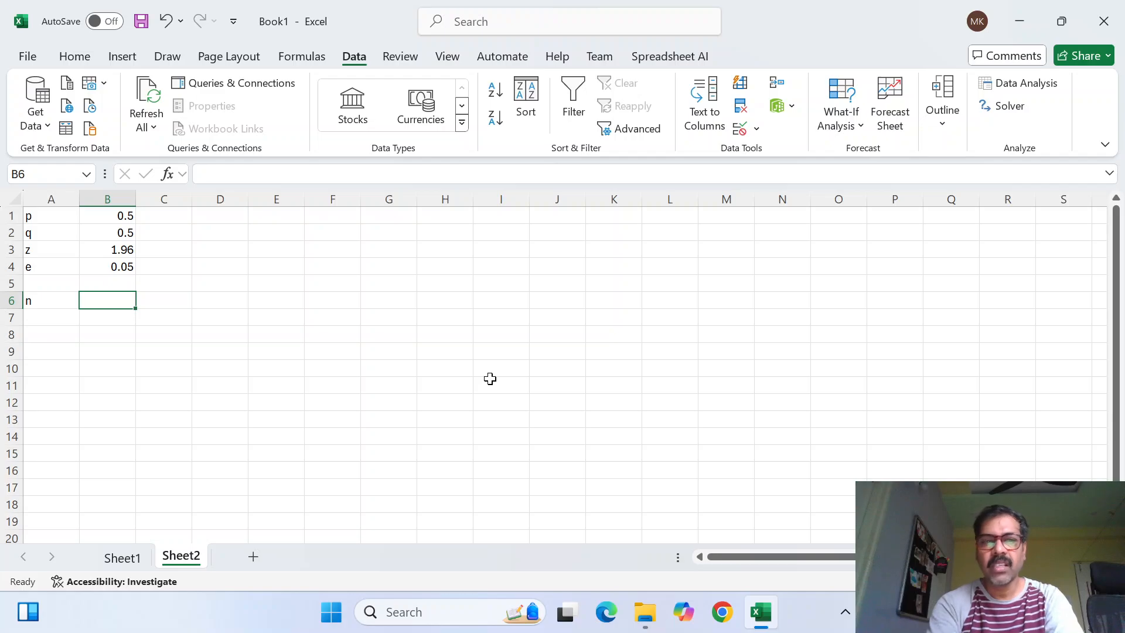
Start the n formula in cell B6 with the numerator =B3^2*(B1*B2)
{"action": "type", "text": "="}
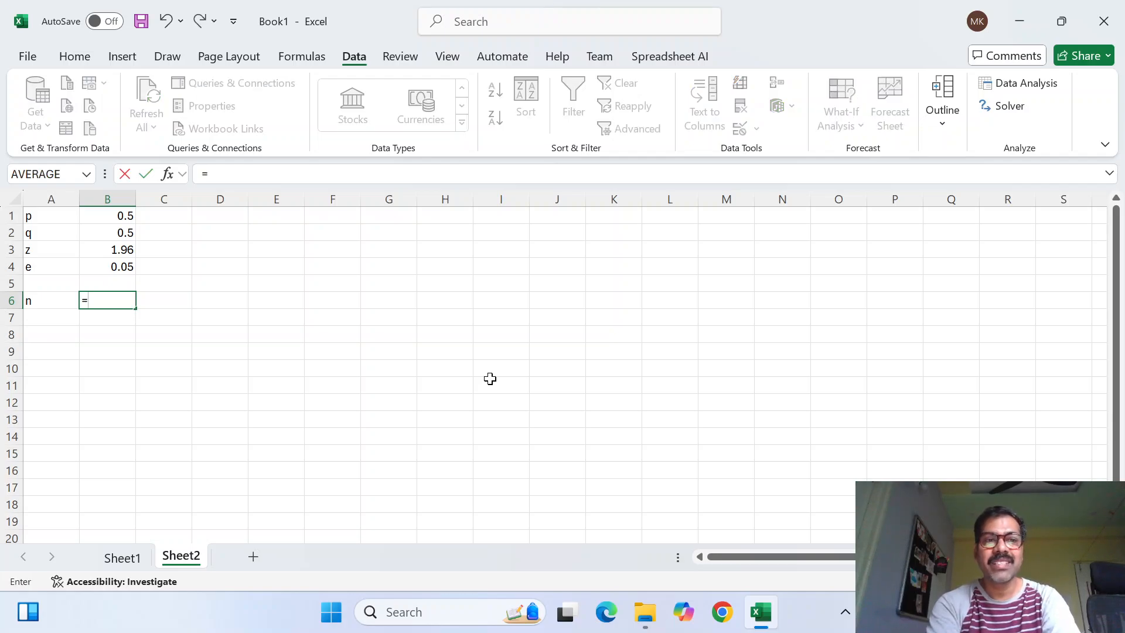
{"action": "key", "text": "Up"}
{"action": "key", "text": "Up"}
{"action": "key", "text": "Up"}
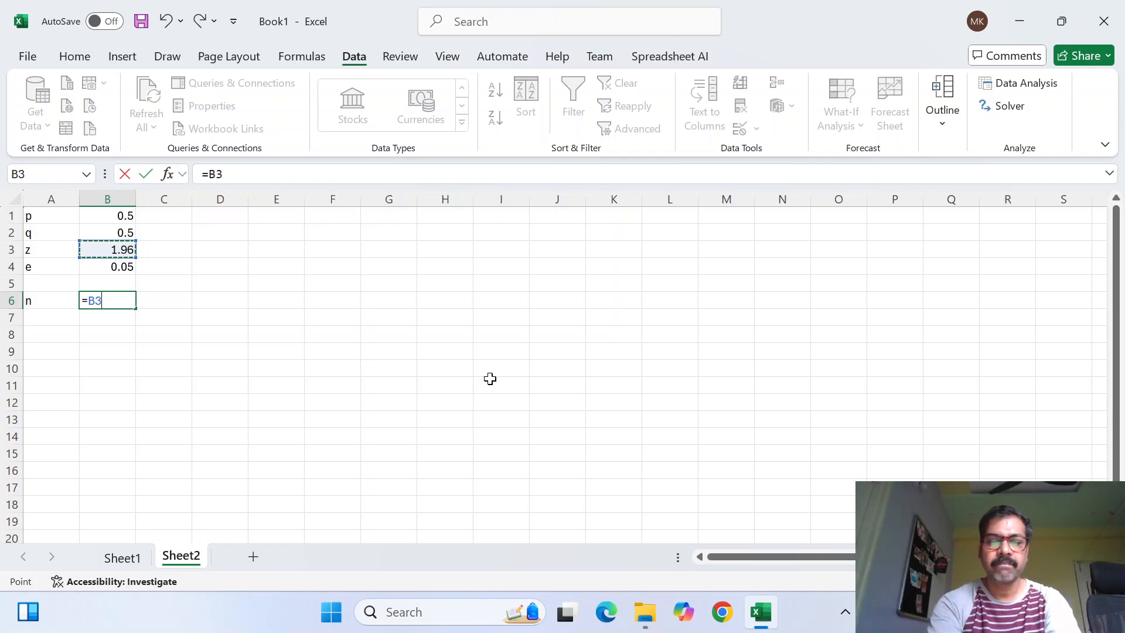
{"action": "type", "text": "^2"}
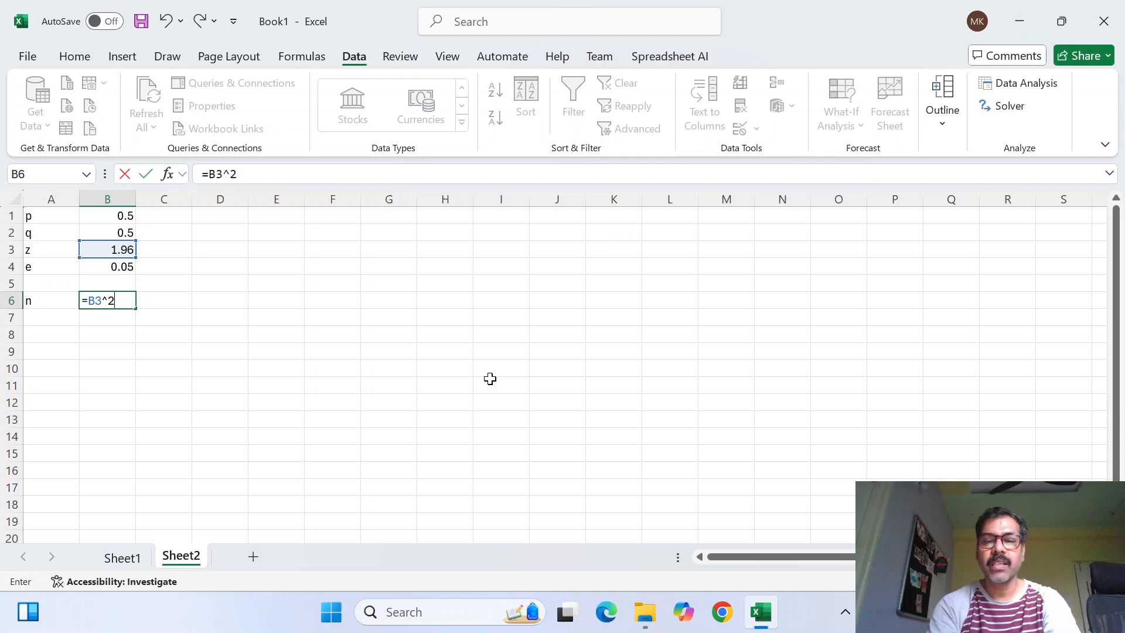
{"action": "type", "text": "*()"}
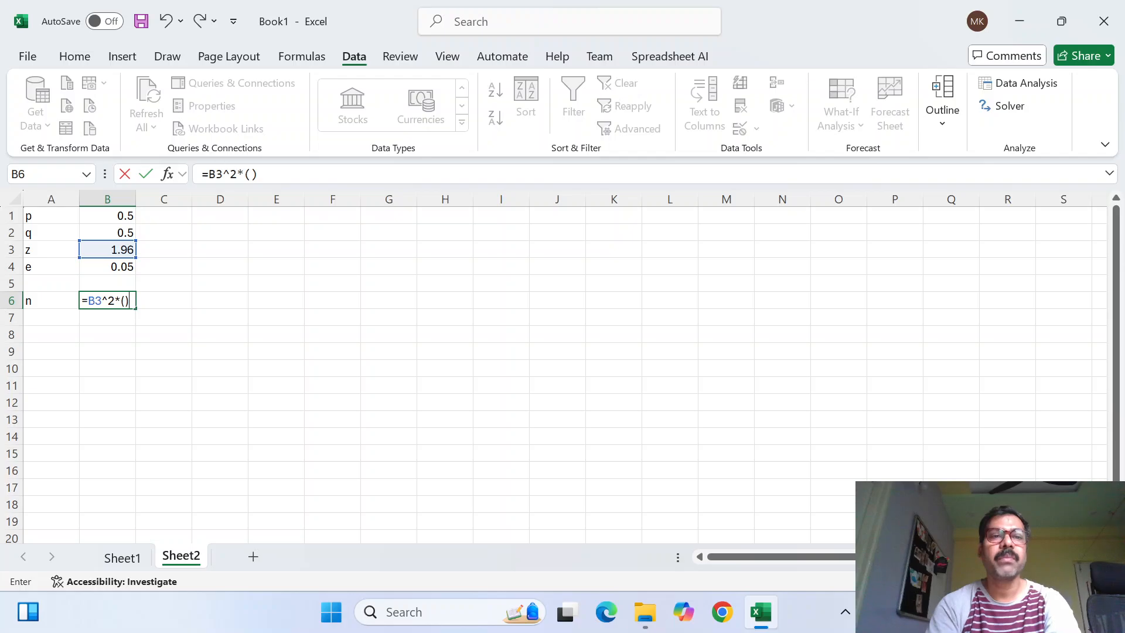
{"action": "key", "text": "F2"}
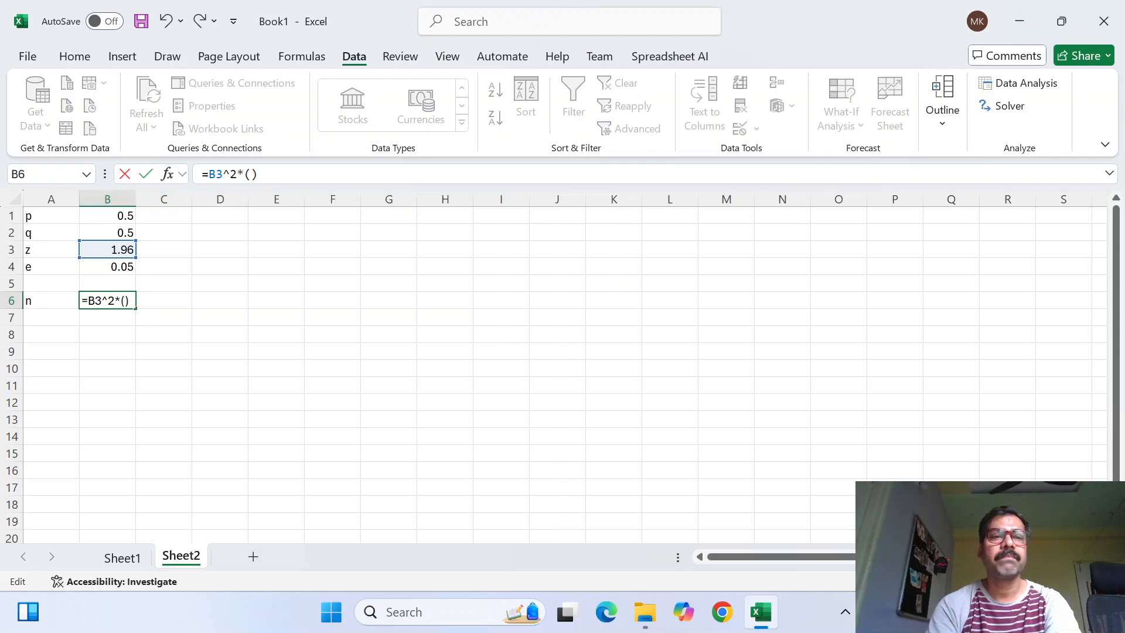
{"action": "left_click", "coordinate": [112, 216]}
{"action": "type", "text": "*"}
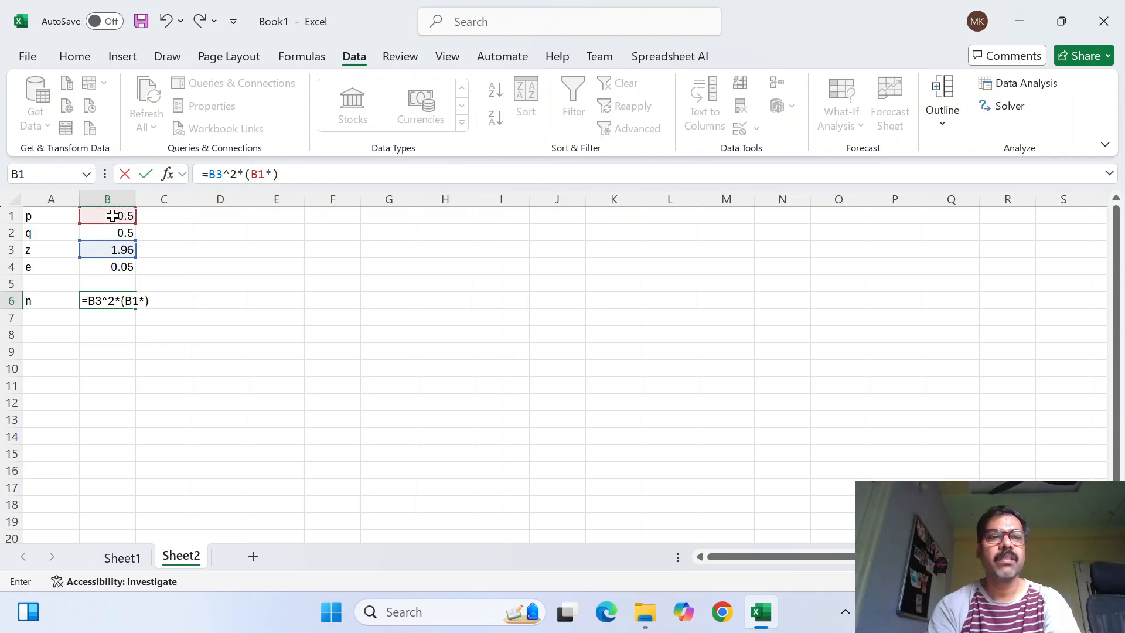
{"action": "left_click", "coordinate": [128, 232]}
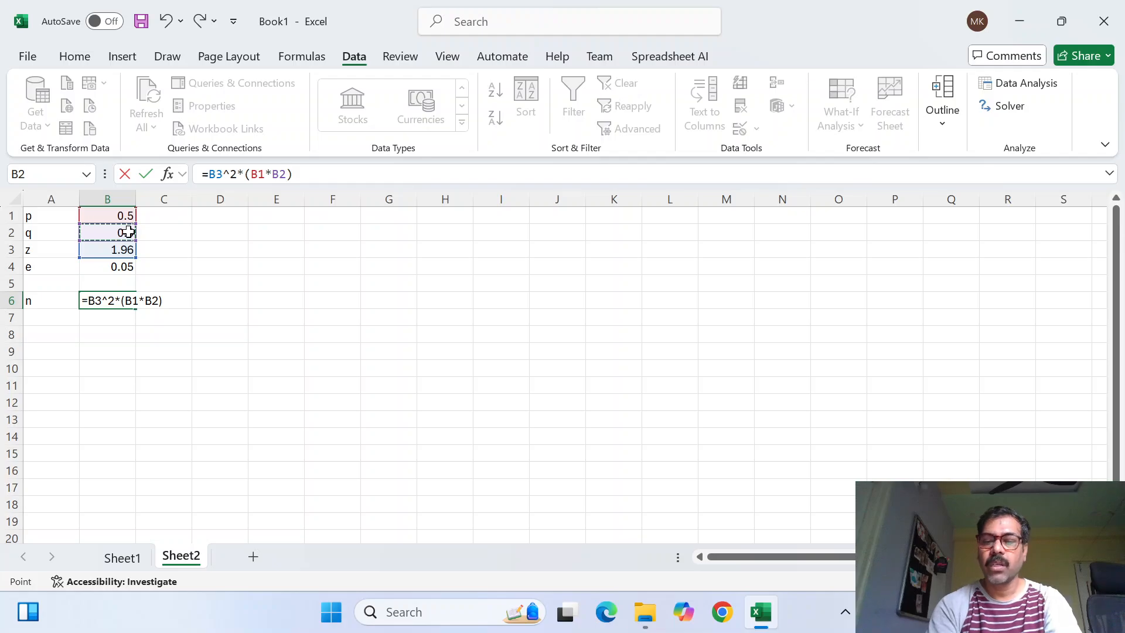
{"action": "key", "text": "Right"}
{"action": "key", "text": "Left"}
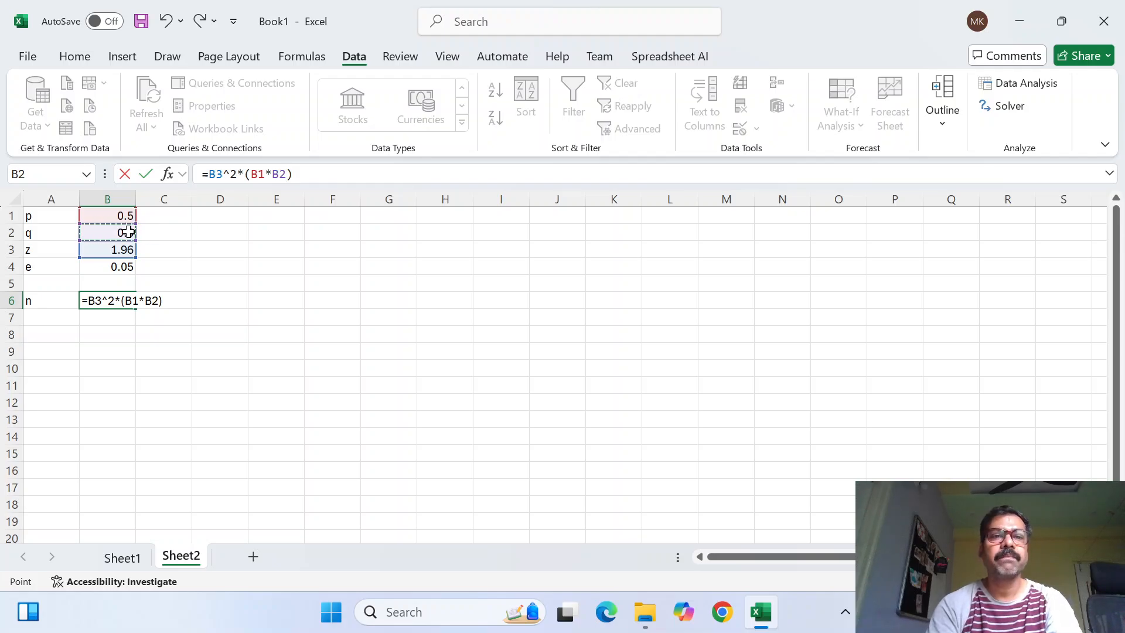
Complete the formula in B6 by dividing the numerator by B4^2
{"action": "key", "text": "F2"}
{"action": "type", "text": "/"}
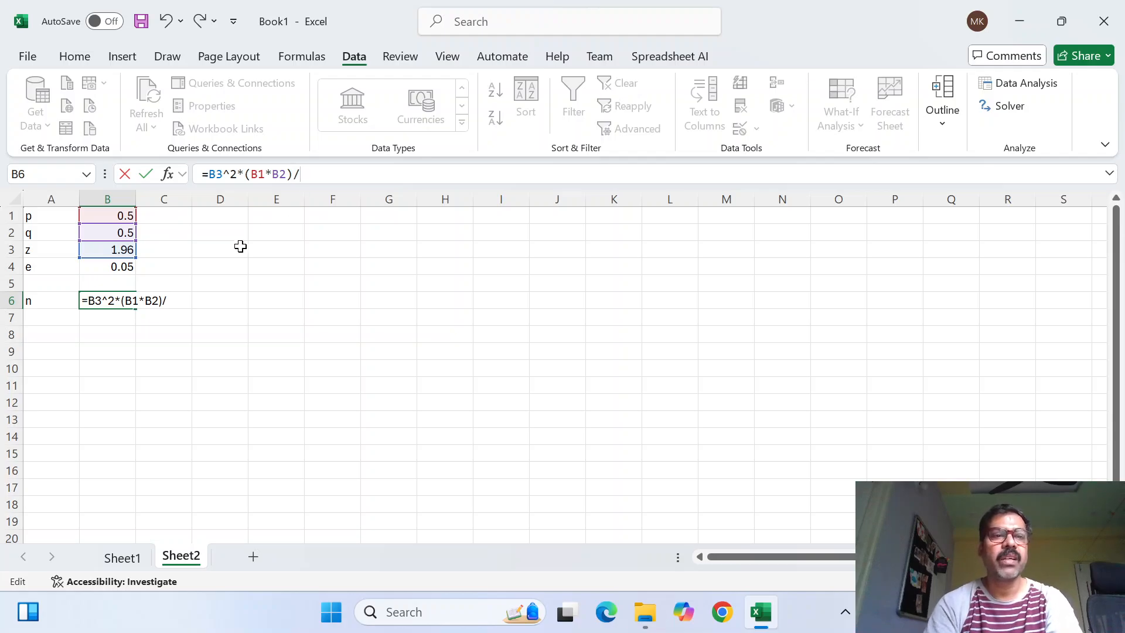
{"action": "left_click", "coordinate": [113, 267]}
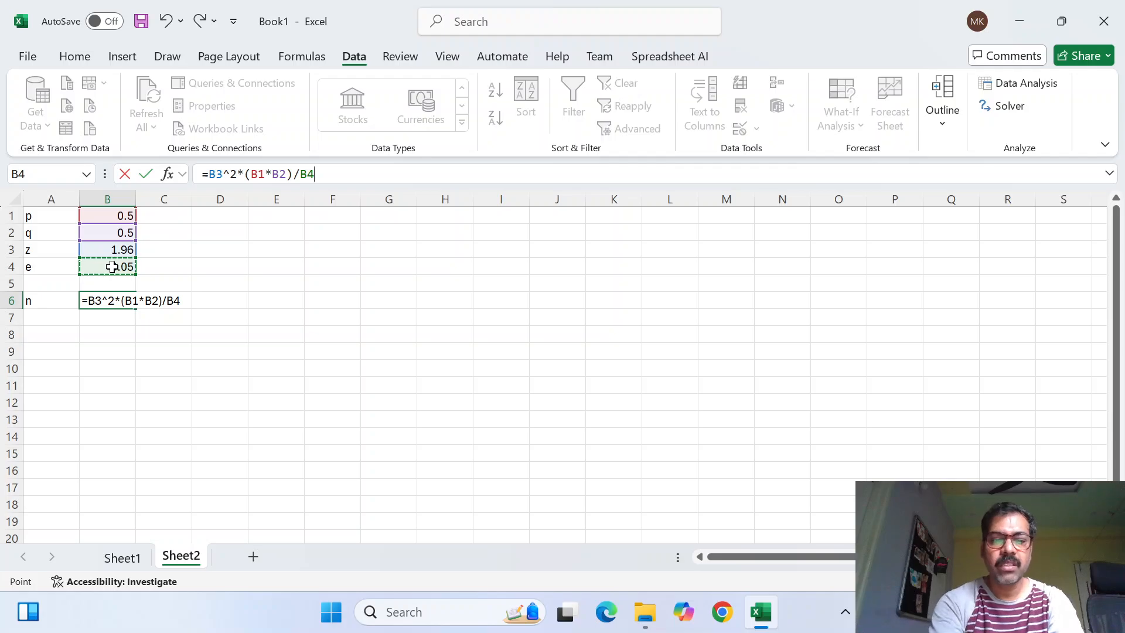
{"action": "type", "text": "^2"}
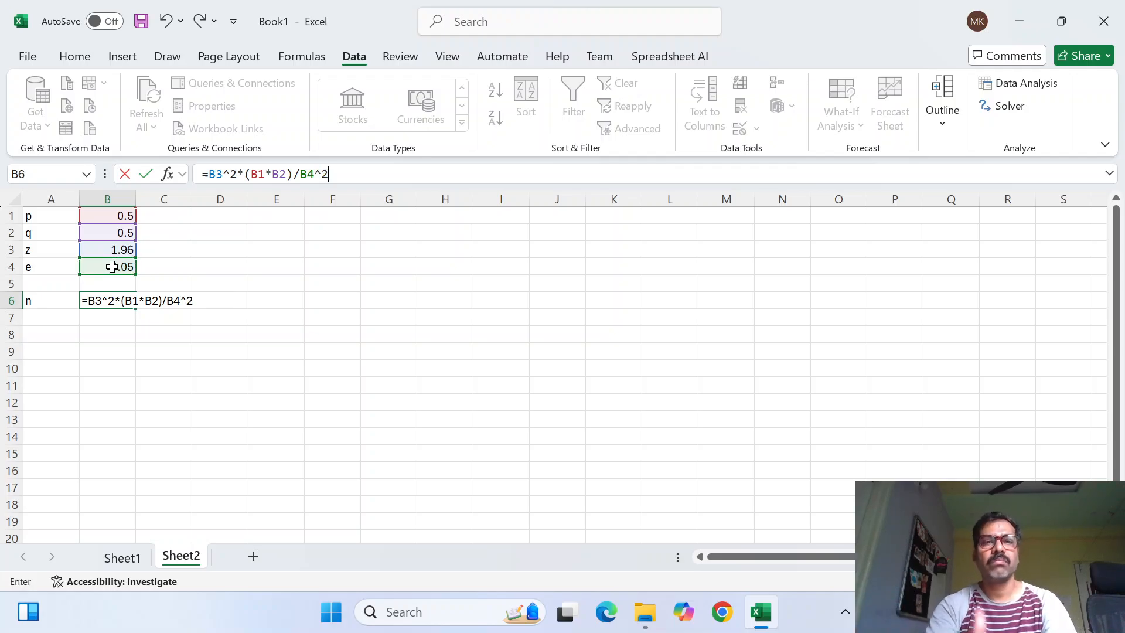
{"action": "key", "text": "Return"}
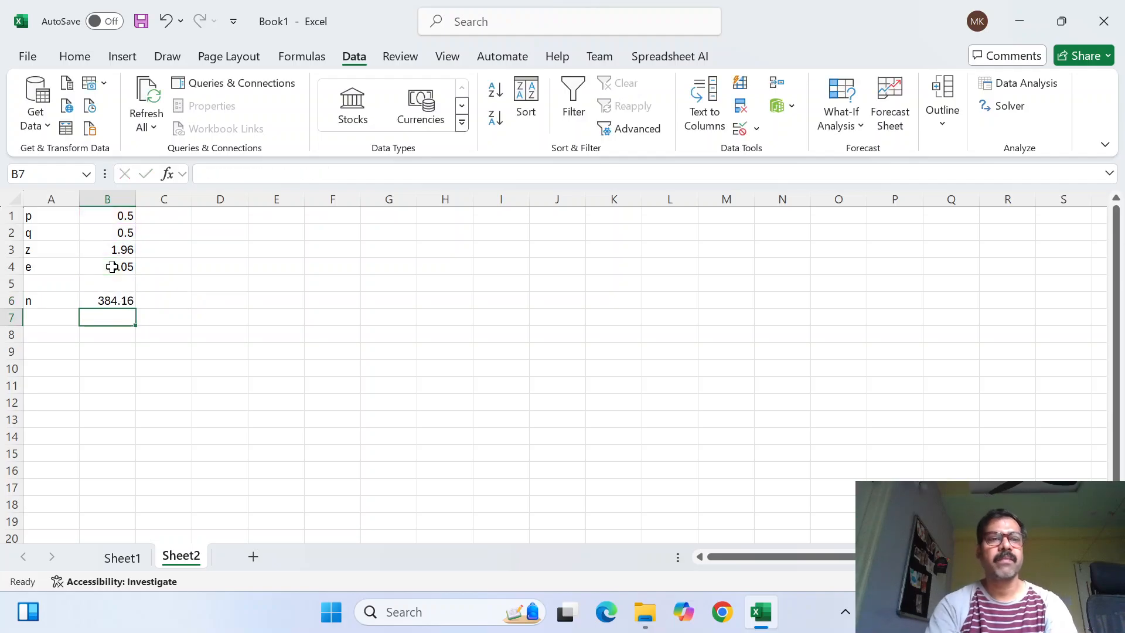
{"action": "key", "text": "Up"}
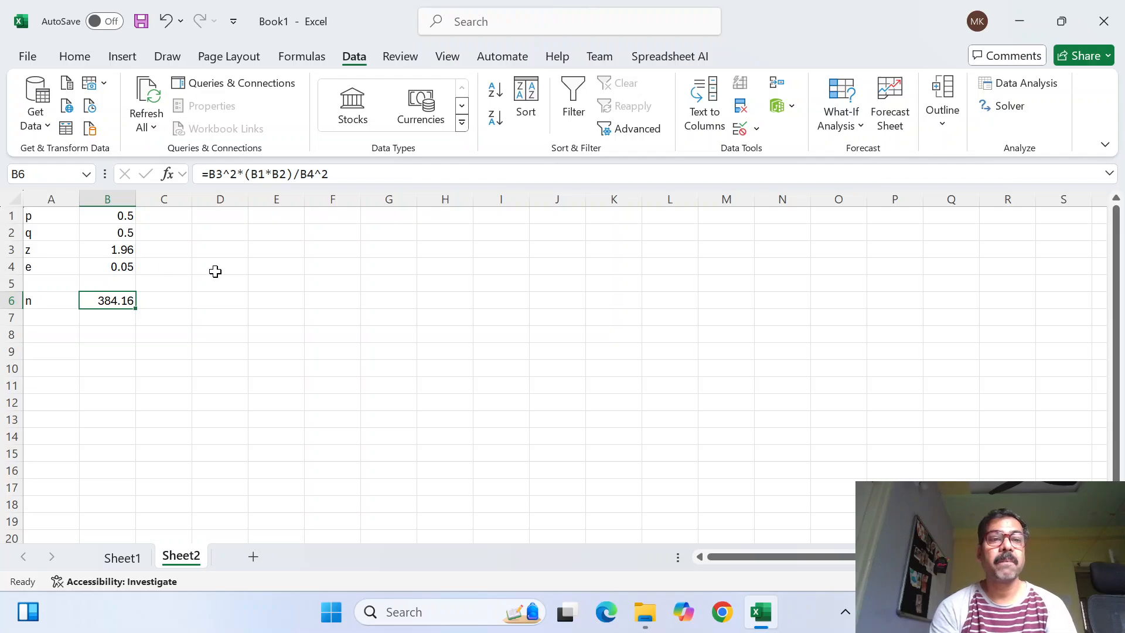
{"action": "left_click", "coordinate": [119, 252]}
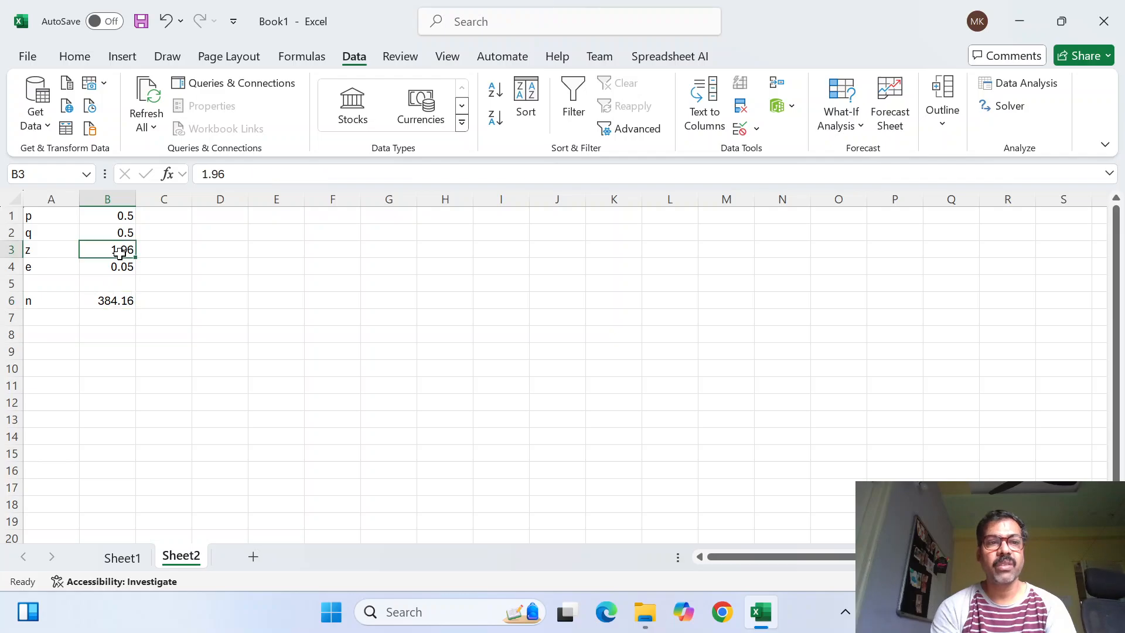
{"action": "left_click", "coordinate": [130, 273]}
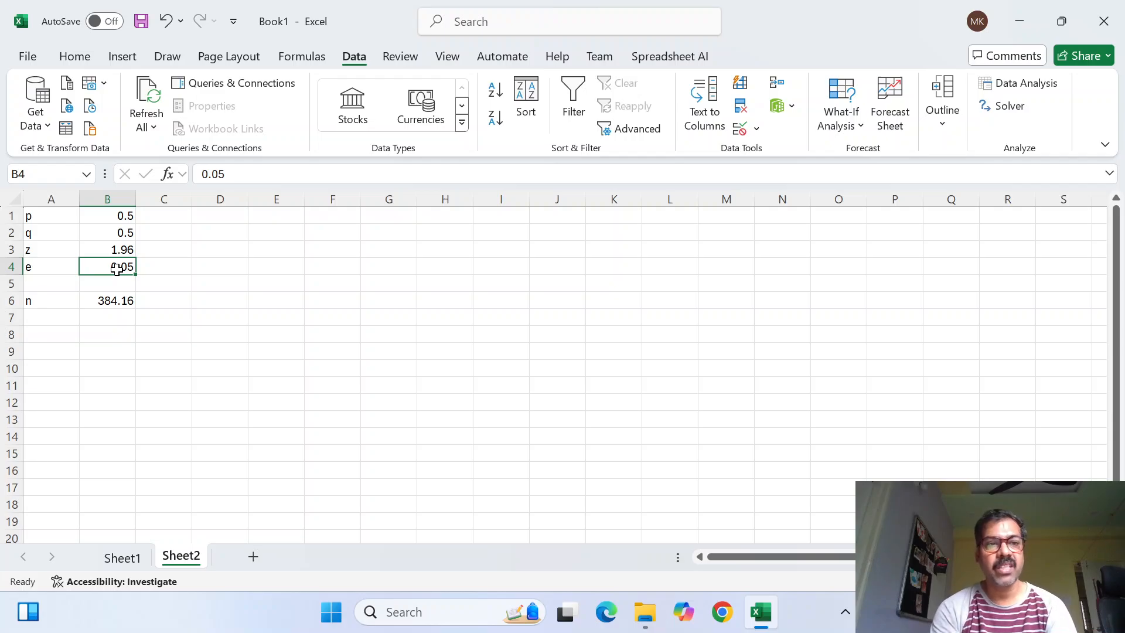
Enter 500 in cell C6 as the target sample size beside the n value
{"action": "left_click", "coordinate": [174, 300]}
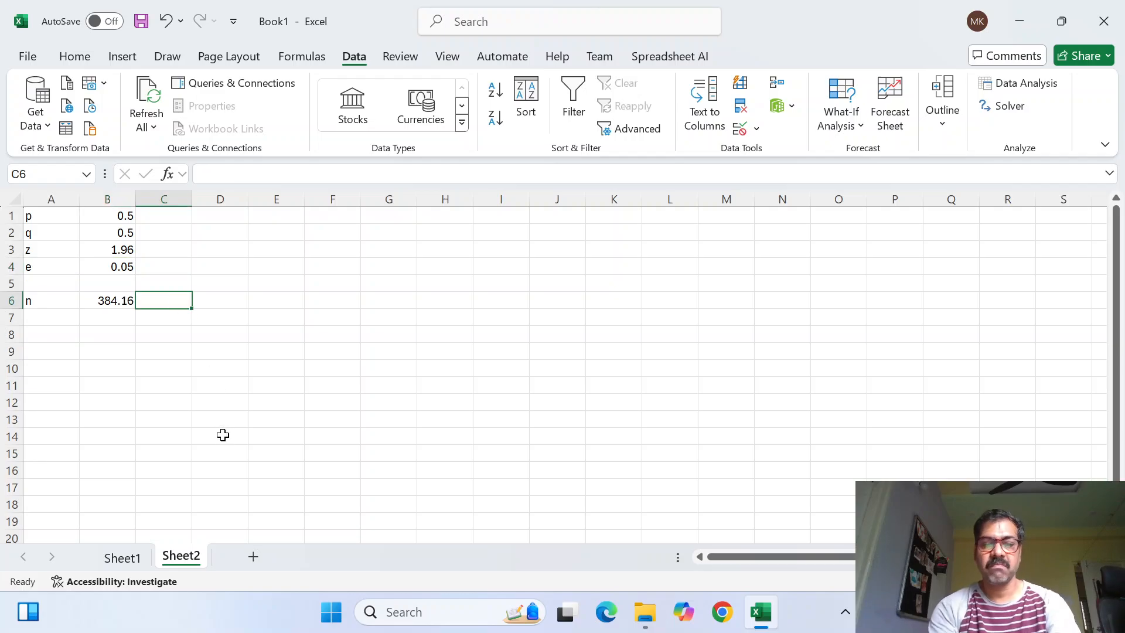
{"action": "type", "text": "5000"}
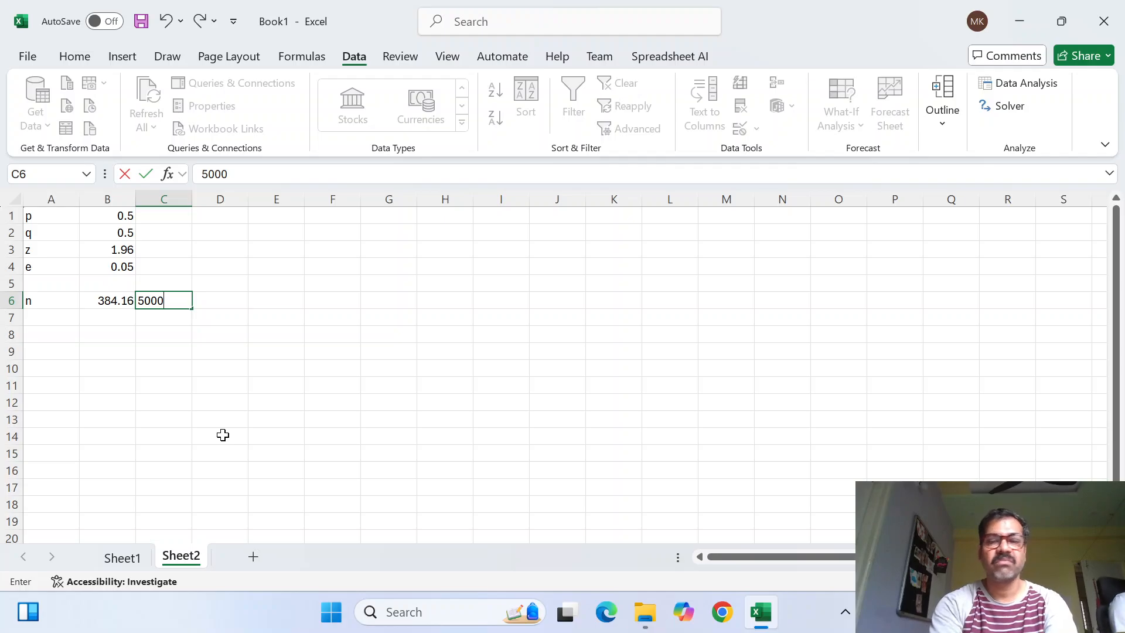
{"action": "key", "text": "BackSpace"}
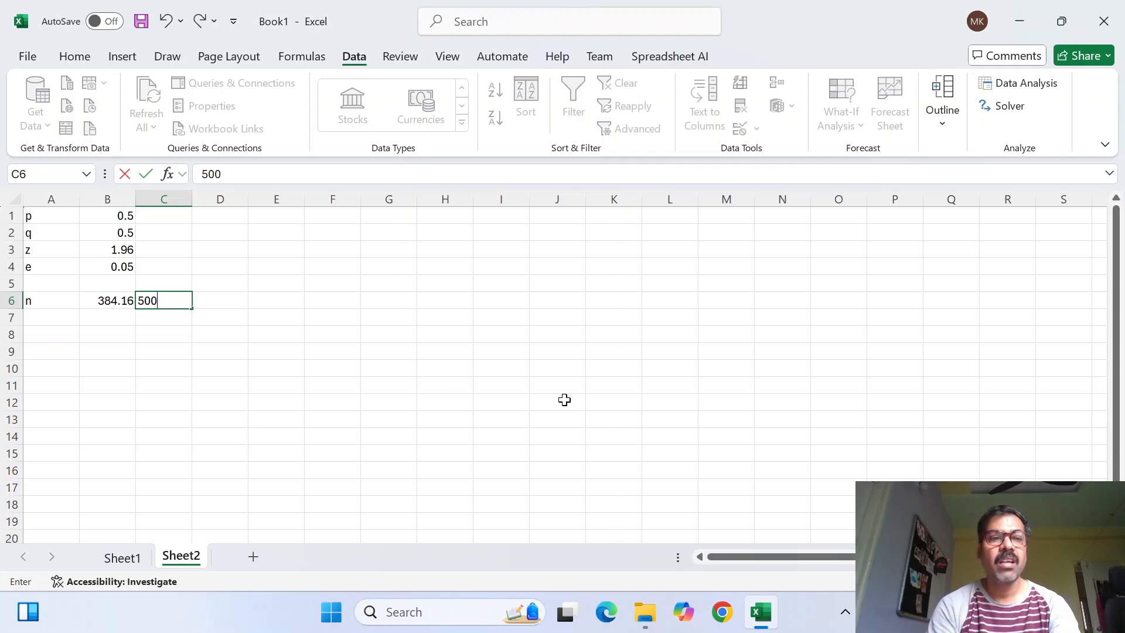
{"action": "left_click", "coordinate": [363, 333]}
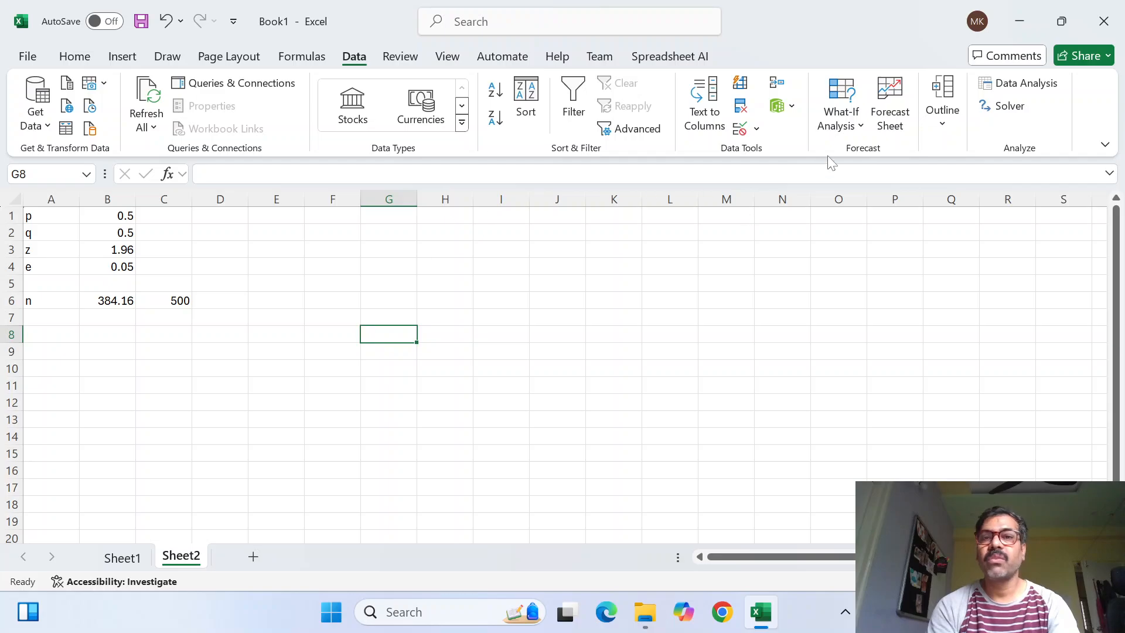
Run Goal Seek to set cell B6 to 500 by changing the e value in B4, and keep the solution
{"action": "left_click", "coordinate": [859, 135]}
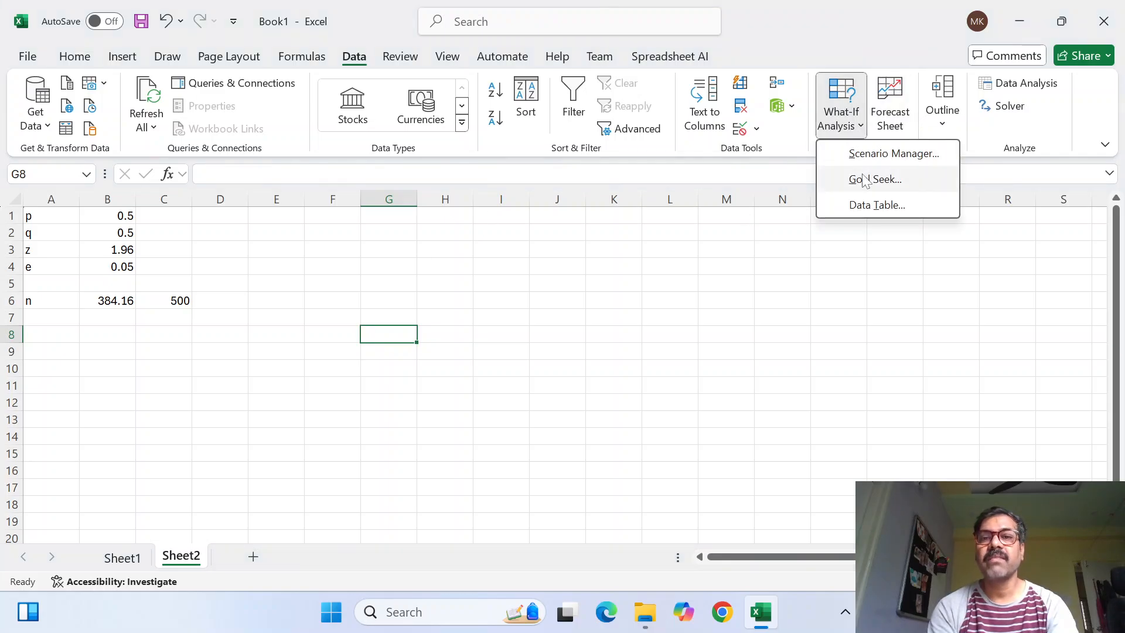
{"action": "left_click", "coordinate": [864, 179]}
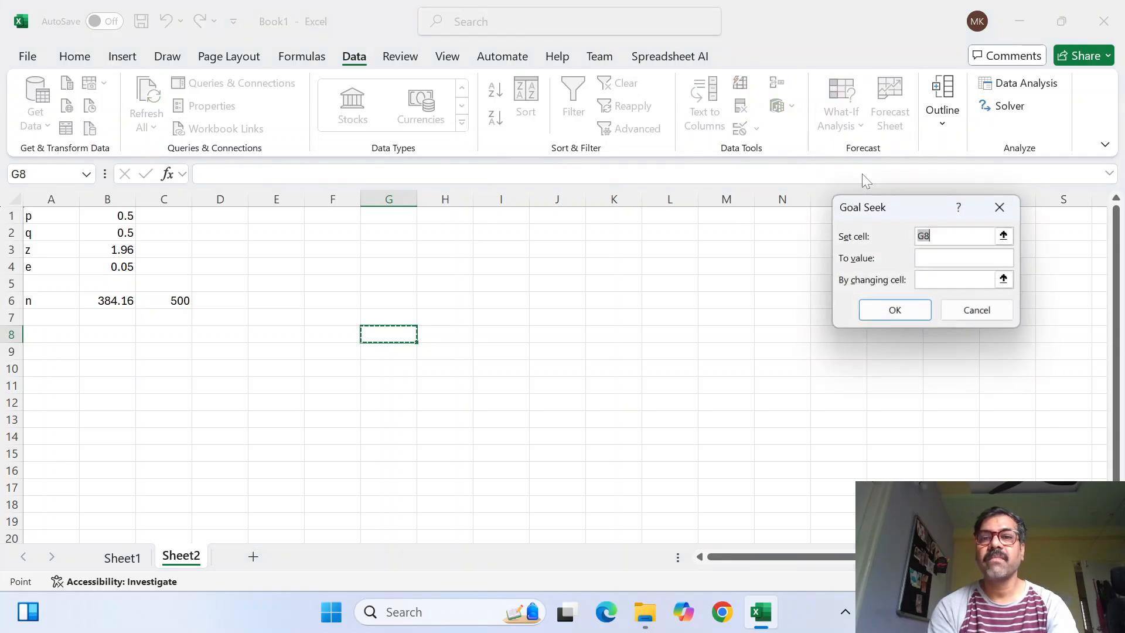
{"action": "left_click", "coordinate": [115, 301]}
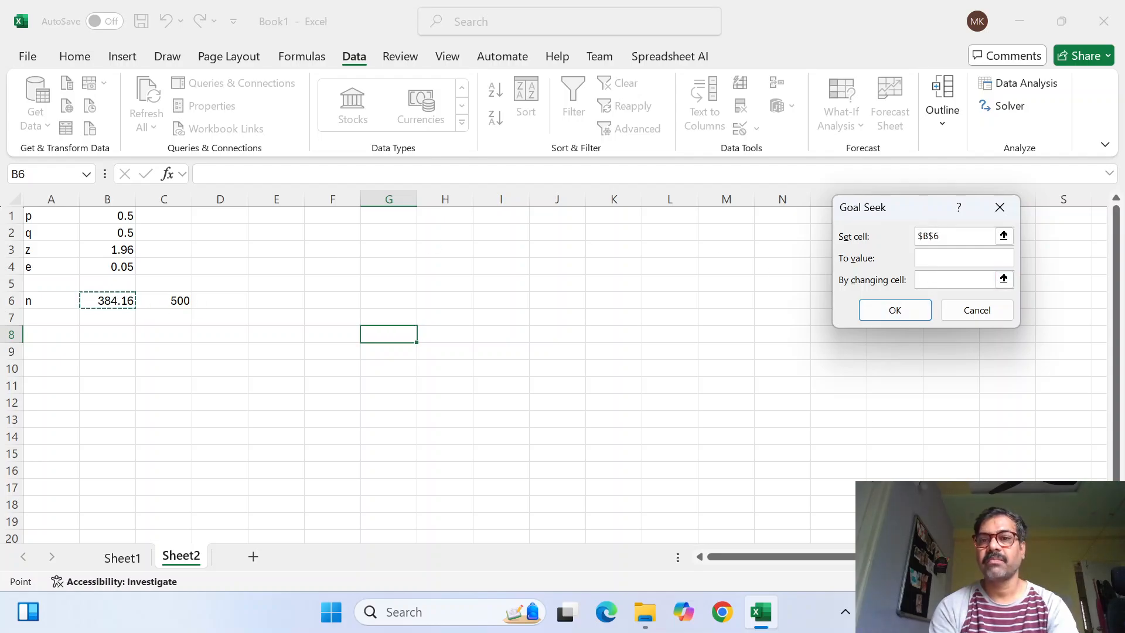
{"action": "left_click", "coordinate": [931, 258]}
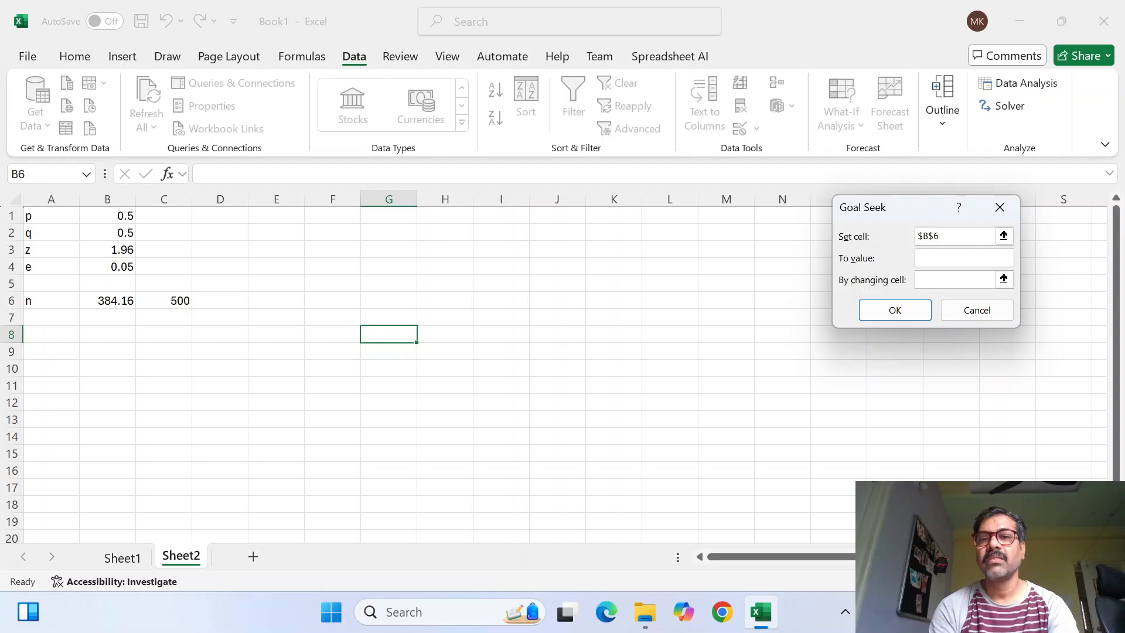
{"action": "type", "text": "500"}
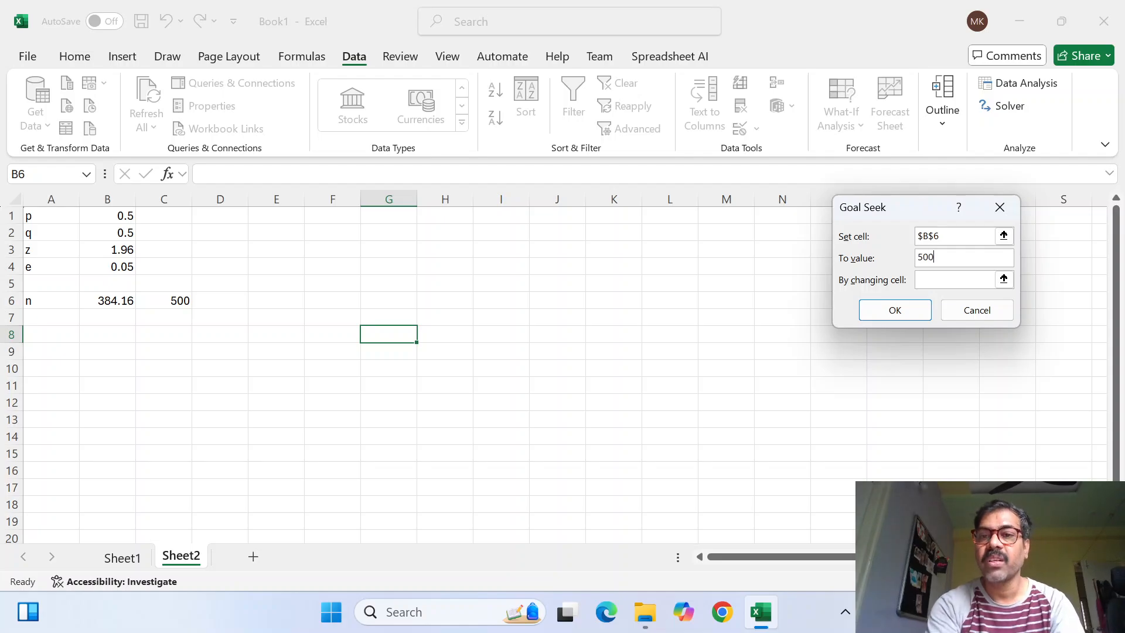
{"action": "left_click", "coordinate": [950, 281]}
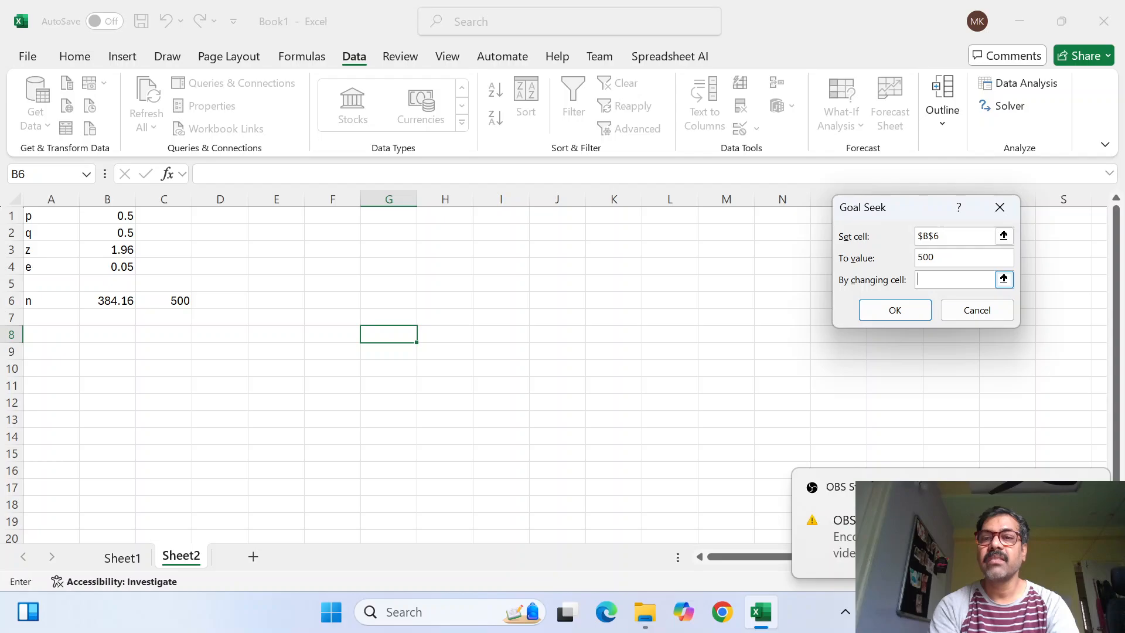
{"action": "left_click", "coordinate": [108, 265]}
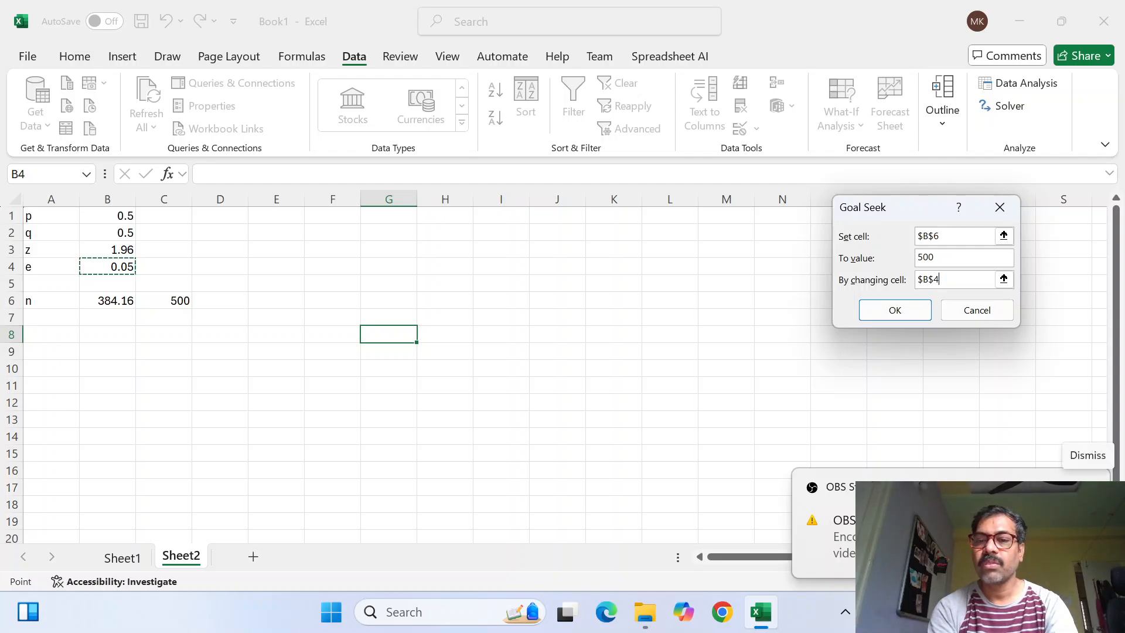
{"action": "left_click", "coordinate": [1088, 486]}
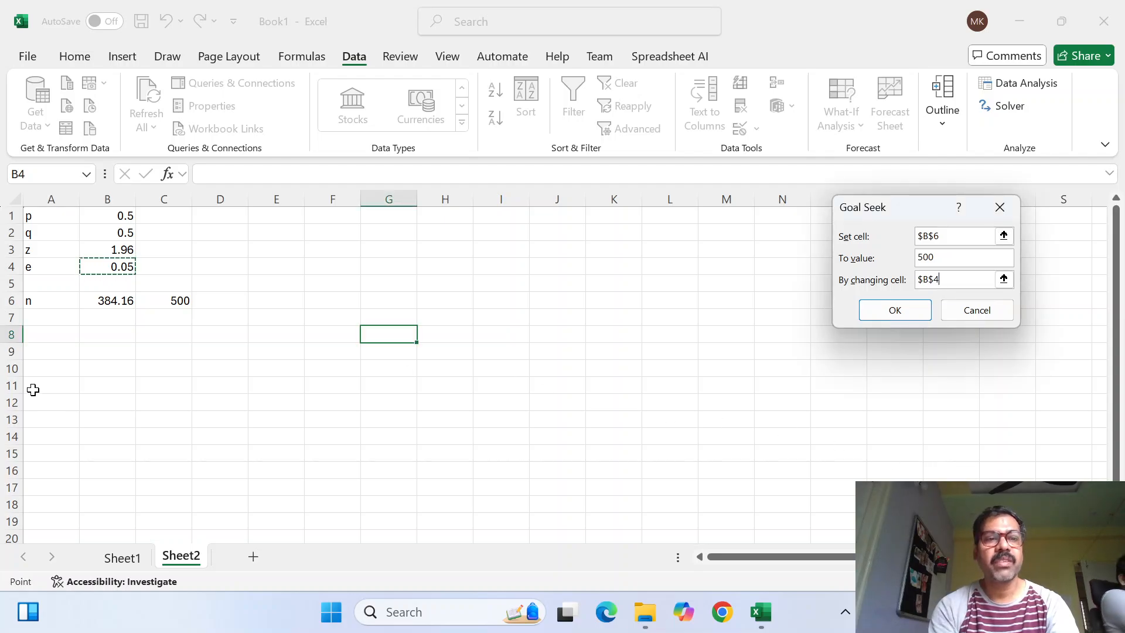
{"action": "left_click", "coordinate": [891, 310]}
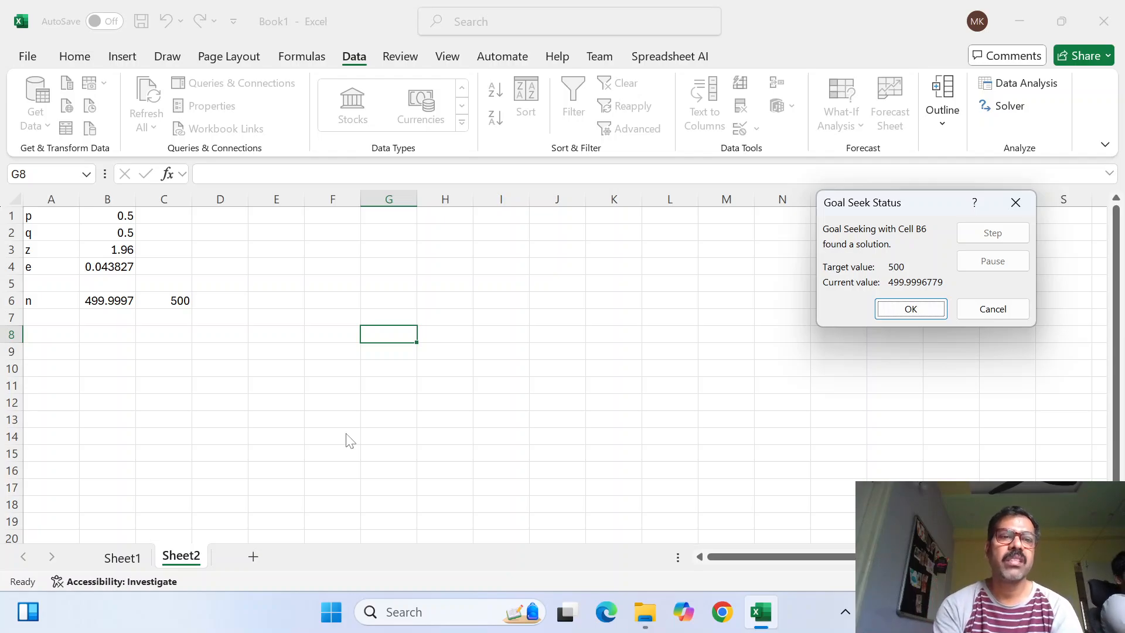
{"action": "left_click", "coordinate": [901, 314]}
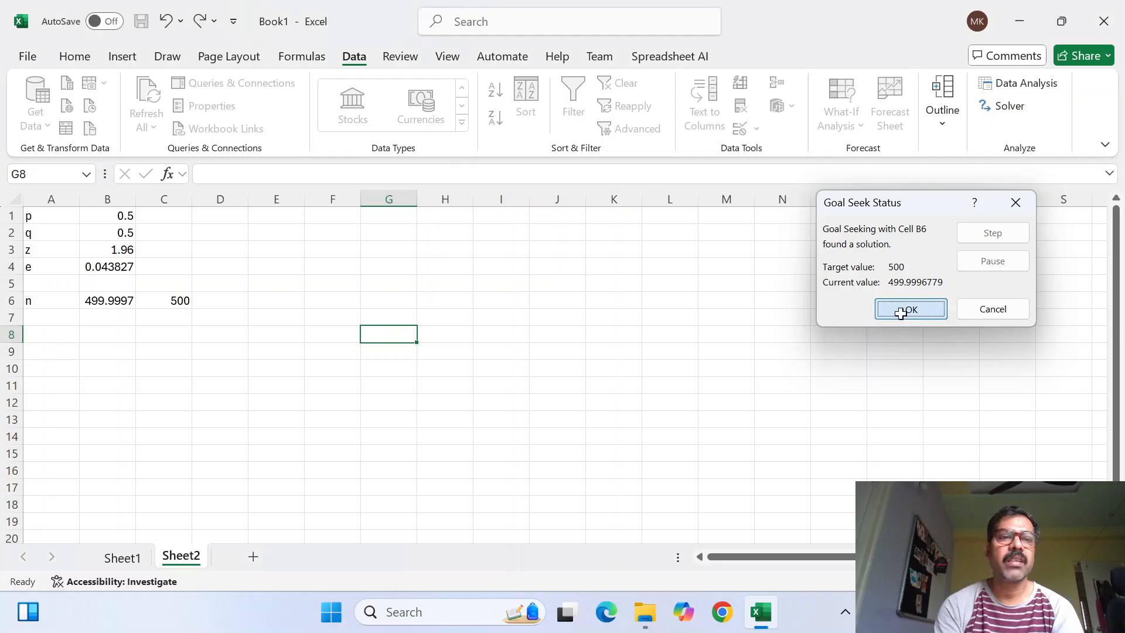
Enter the formula =0.05-B4 in cell C4 to calculate the change in the e value
{"action": "left_click", "coordinate": [171, 267]}
{"action": "type", "text": "="}
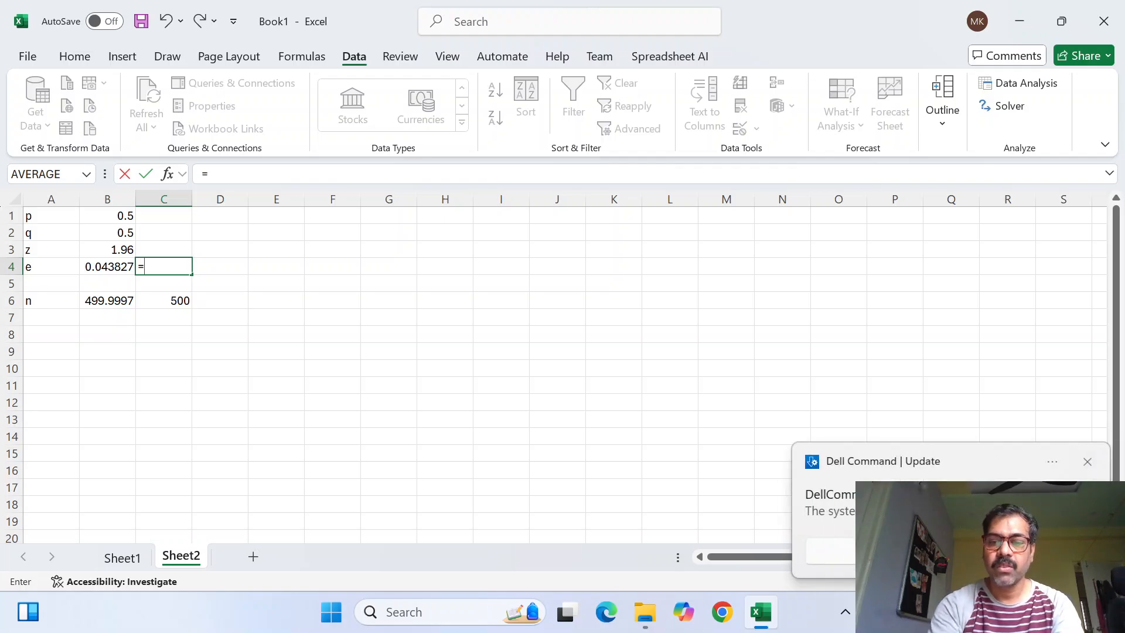
{"action": "type", "text": "0.0"}
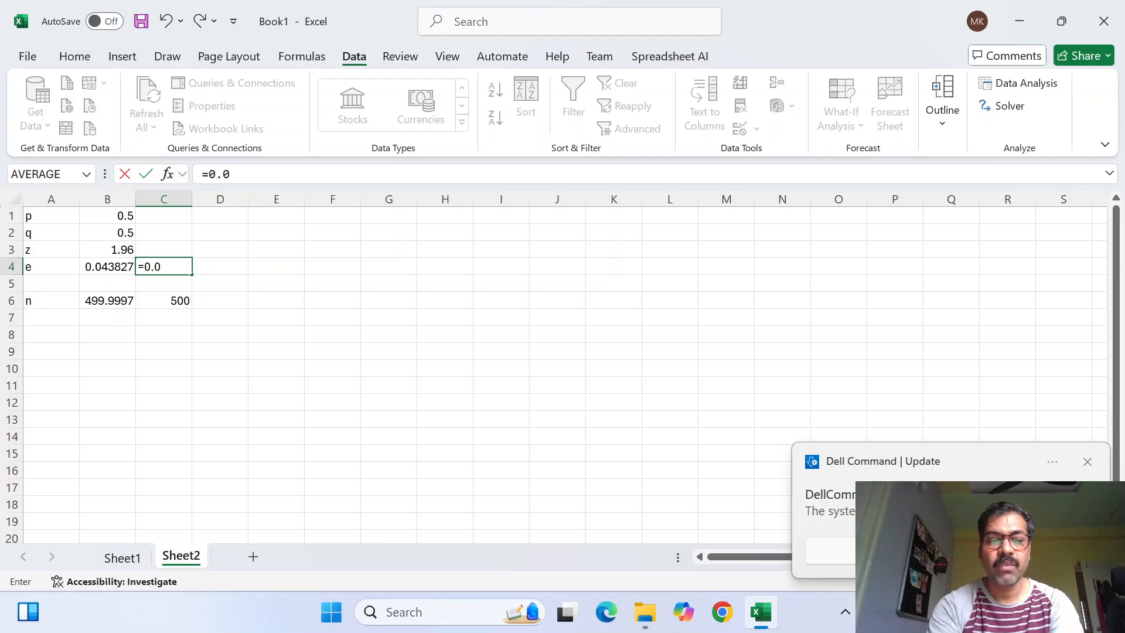
{"action": "type", "text": "5-"}
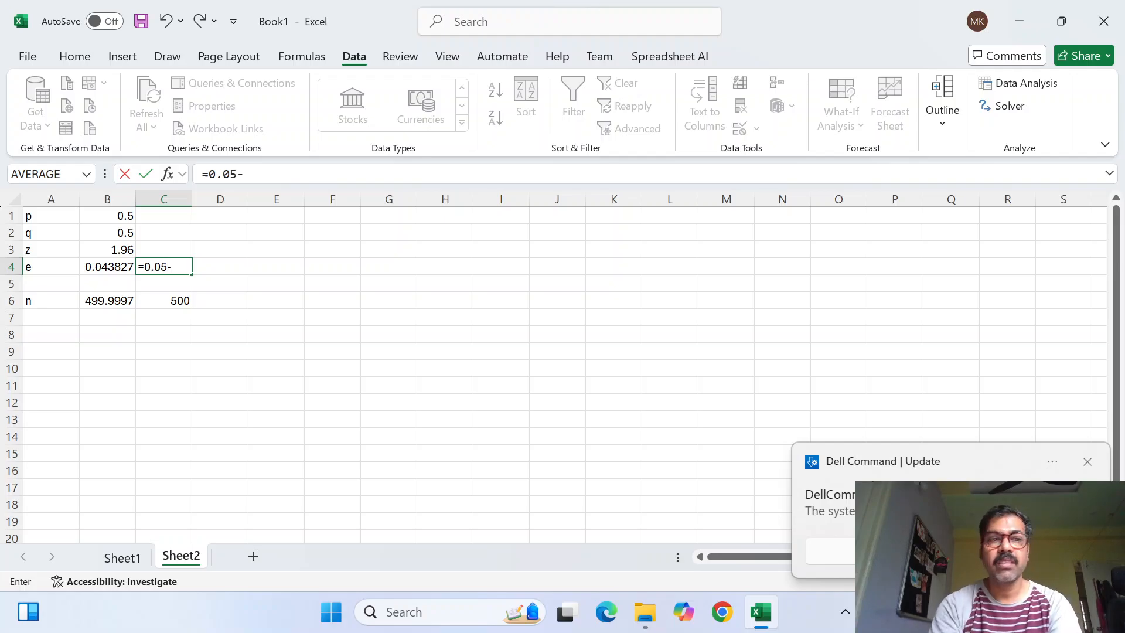
{"action": "left_click", "coordinate": [109, 266]}
{"action": "key", "text": "Return"}
{"action": "left_click", "coordinate": [170, 267]}
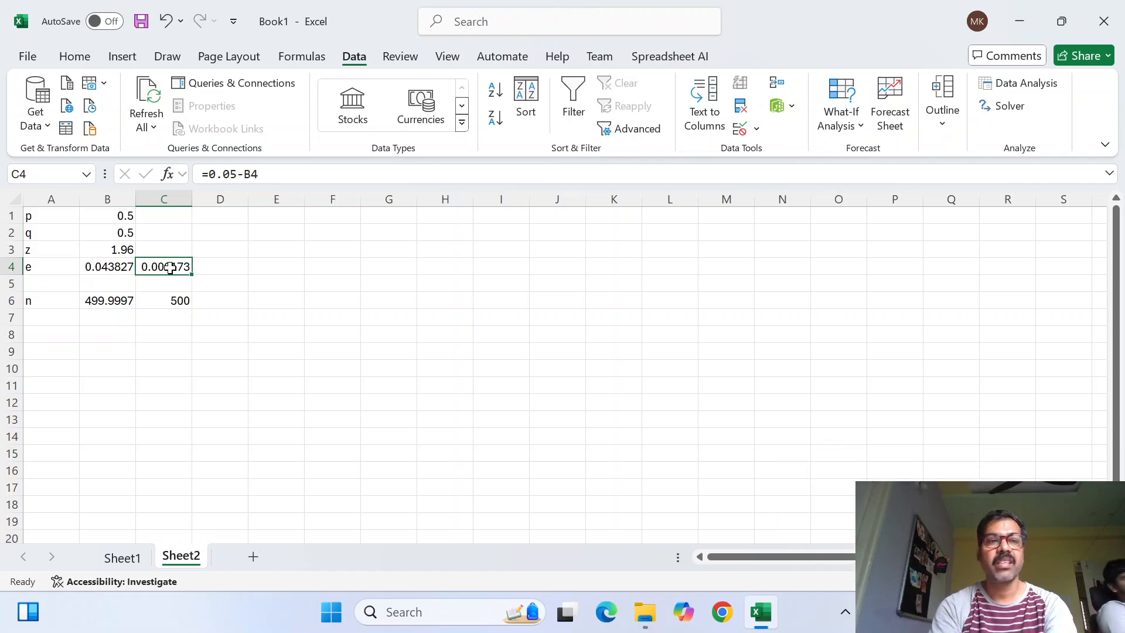